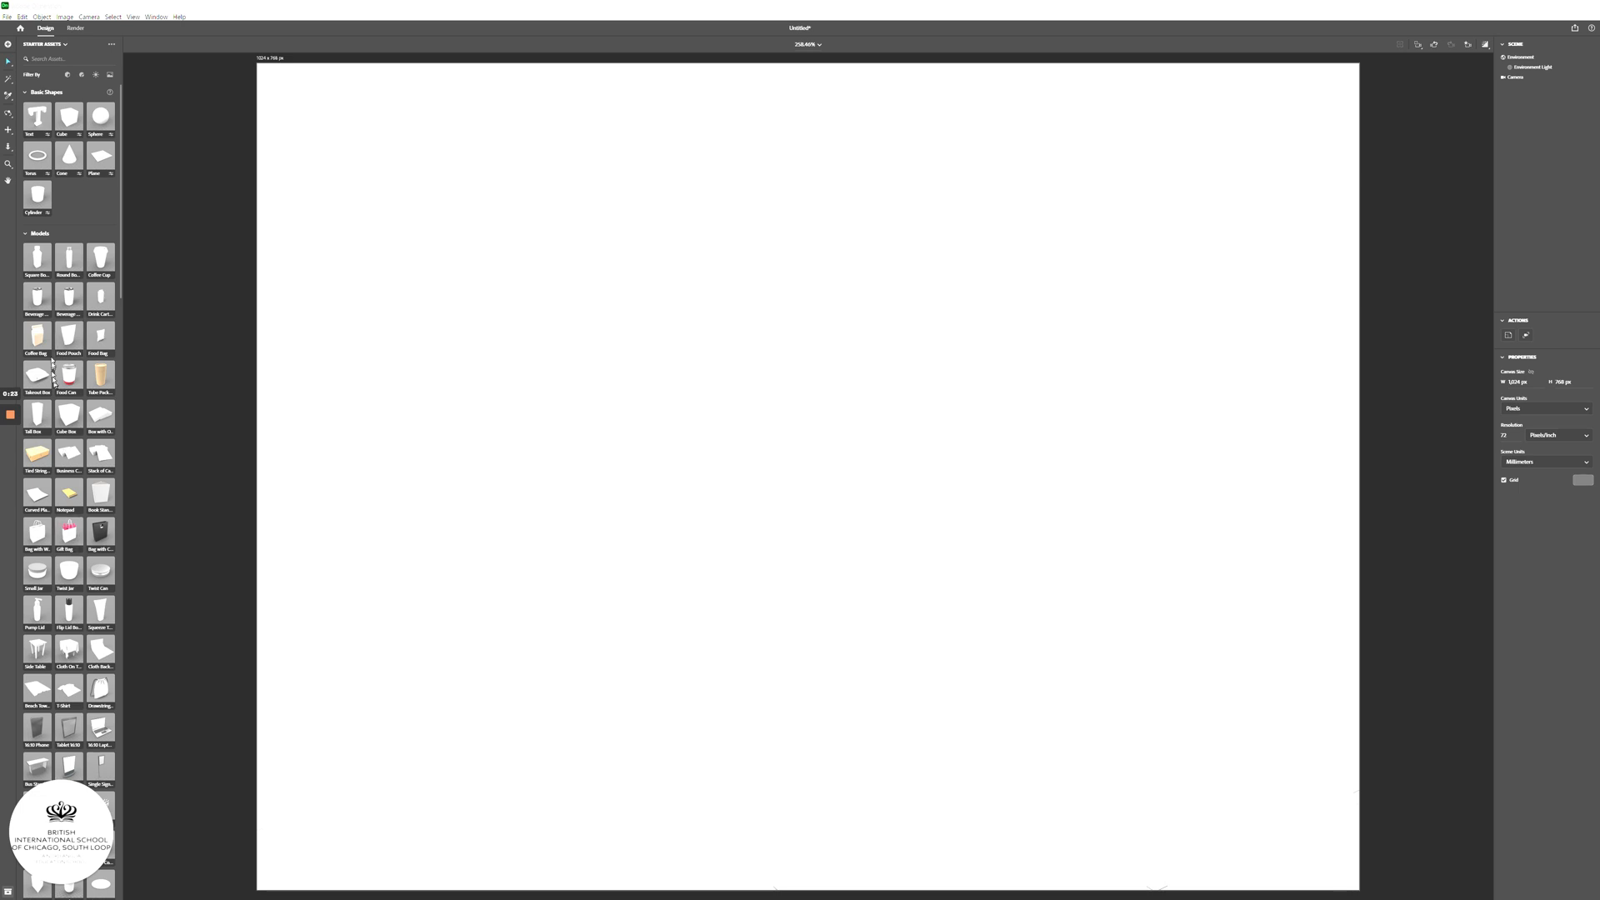
# - Place the Square Bottle model from Starter Assets in the middle of the canvas, then deselect it
pyautogui.moveTo(40, 261); pyautogui.dragTo(835, 498)
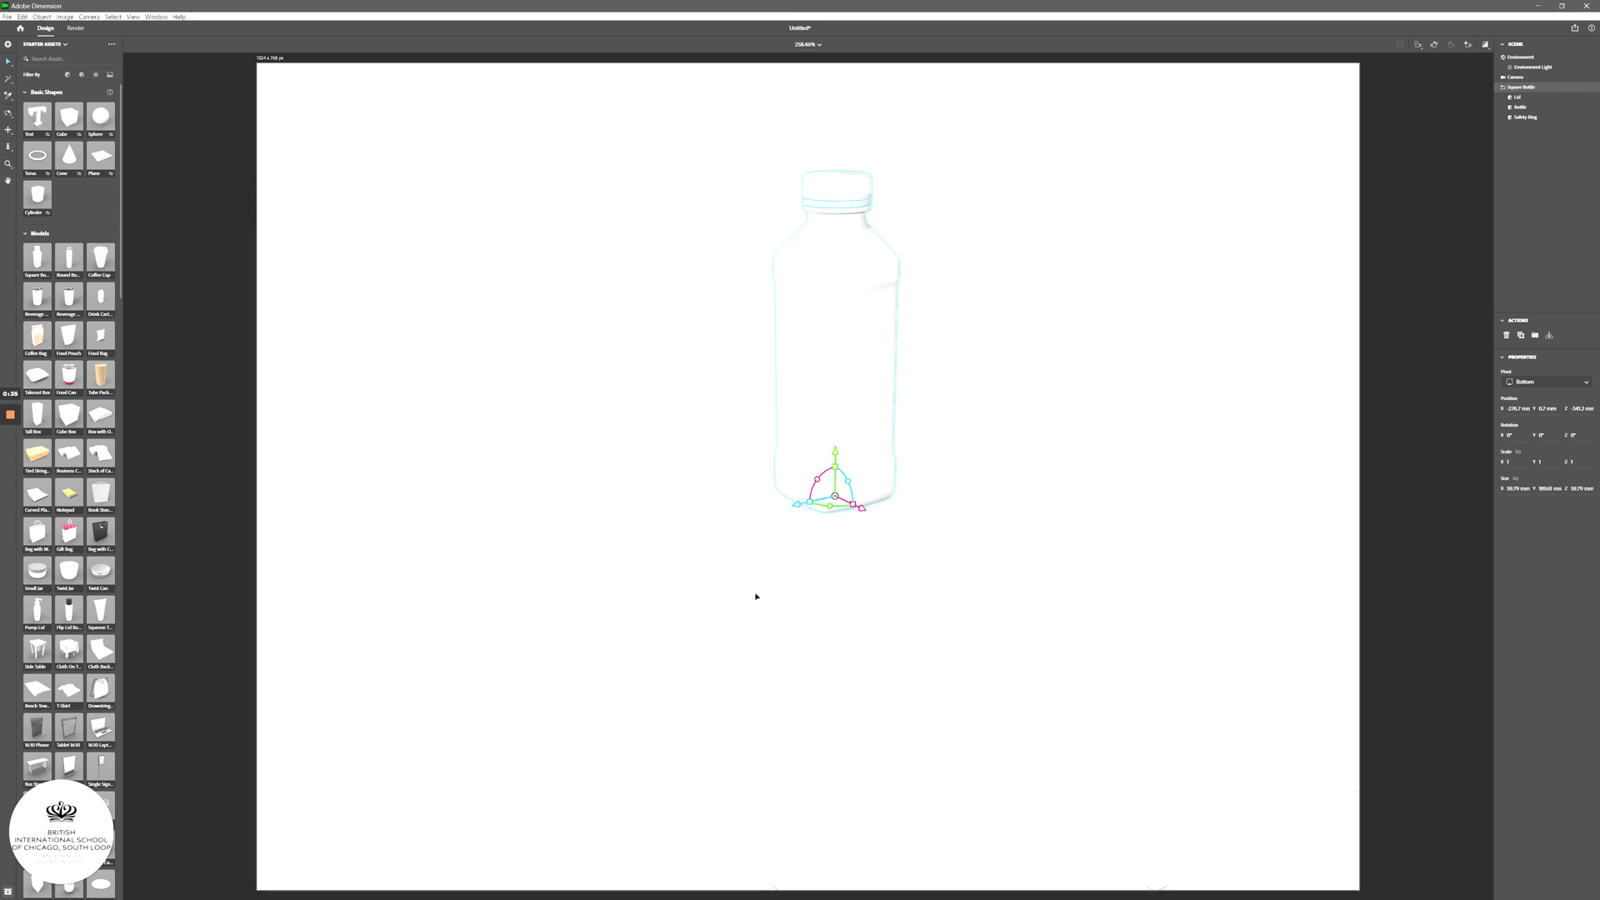
pyautogui.click(1018, 518)
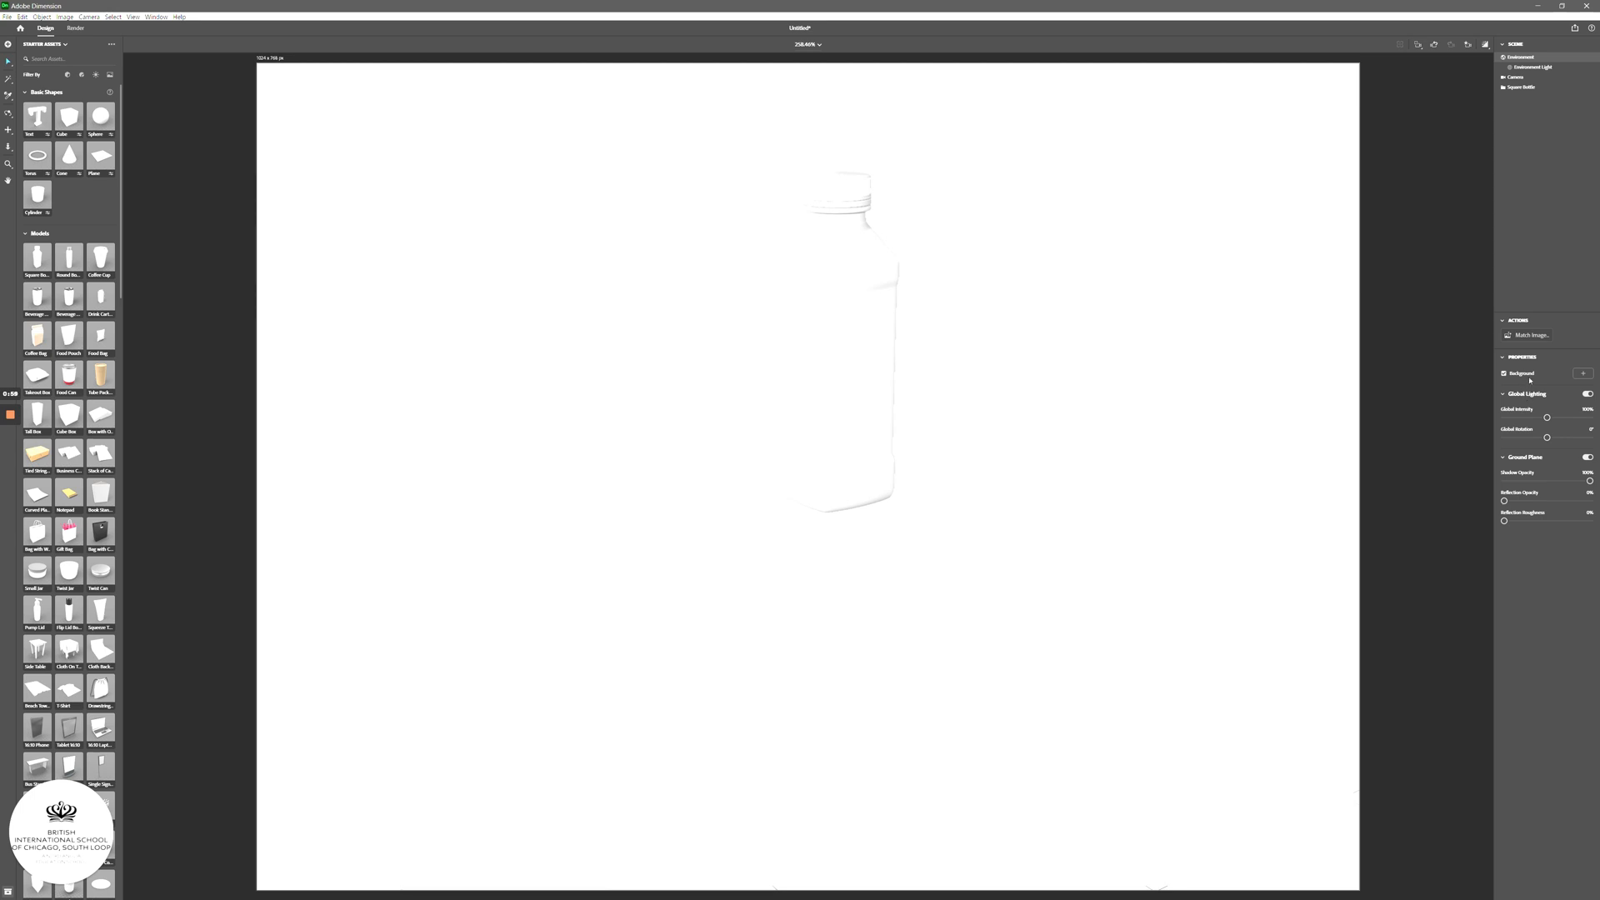
# - Set the bathroom countertop photo as the Environment background image
pyautogui.click(1583, 376)
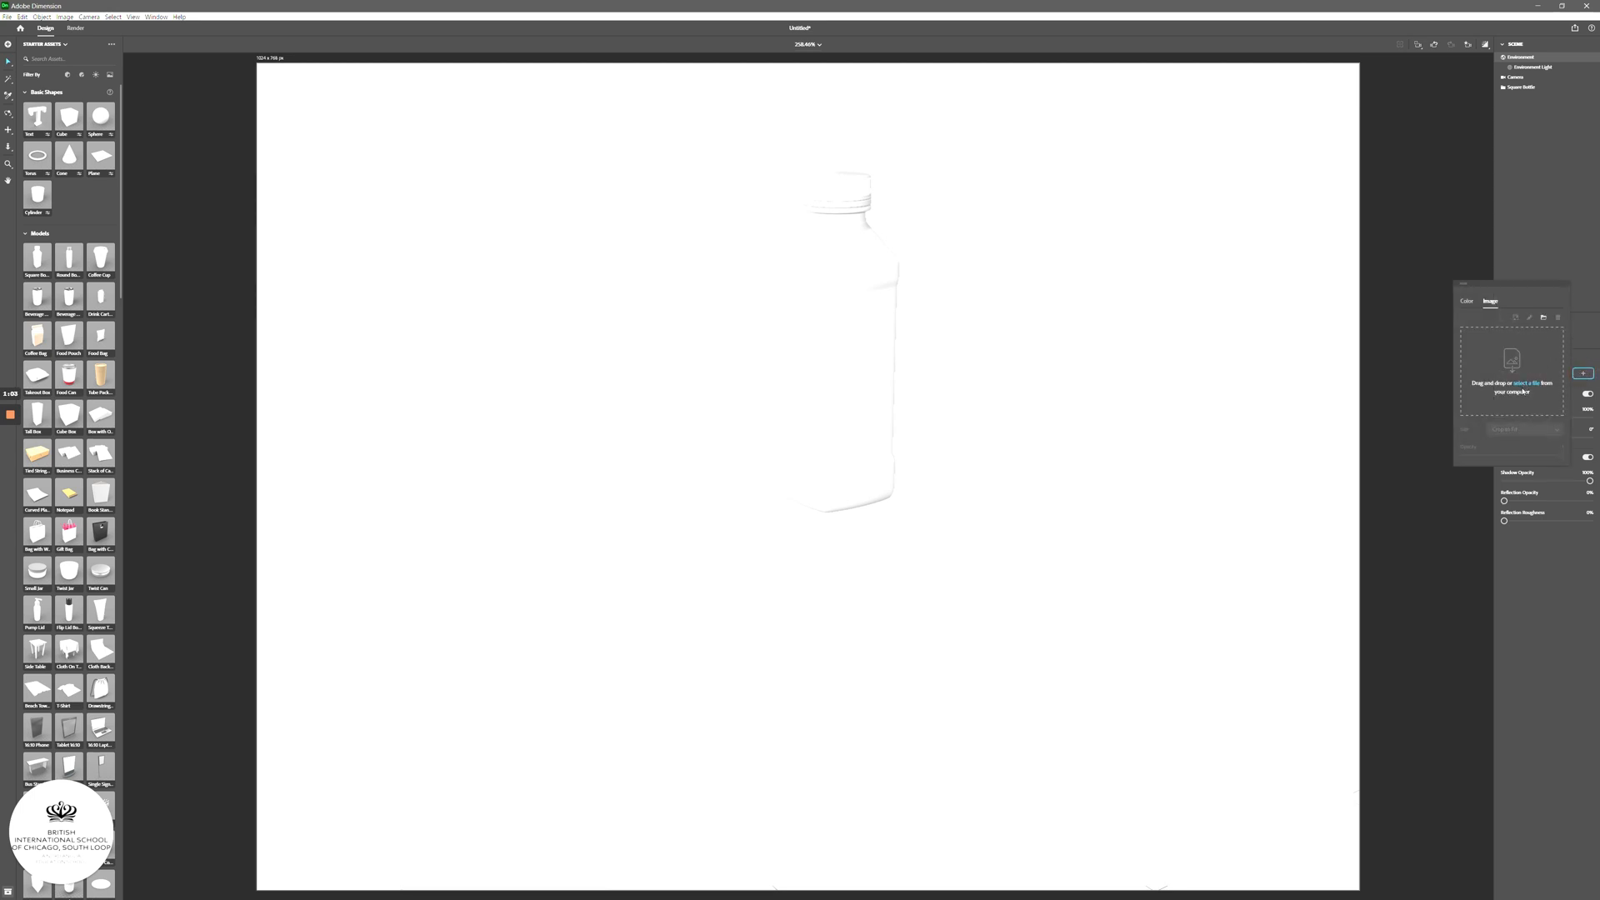
pyautogui.click(1543, 318)
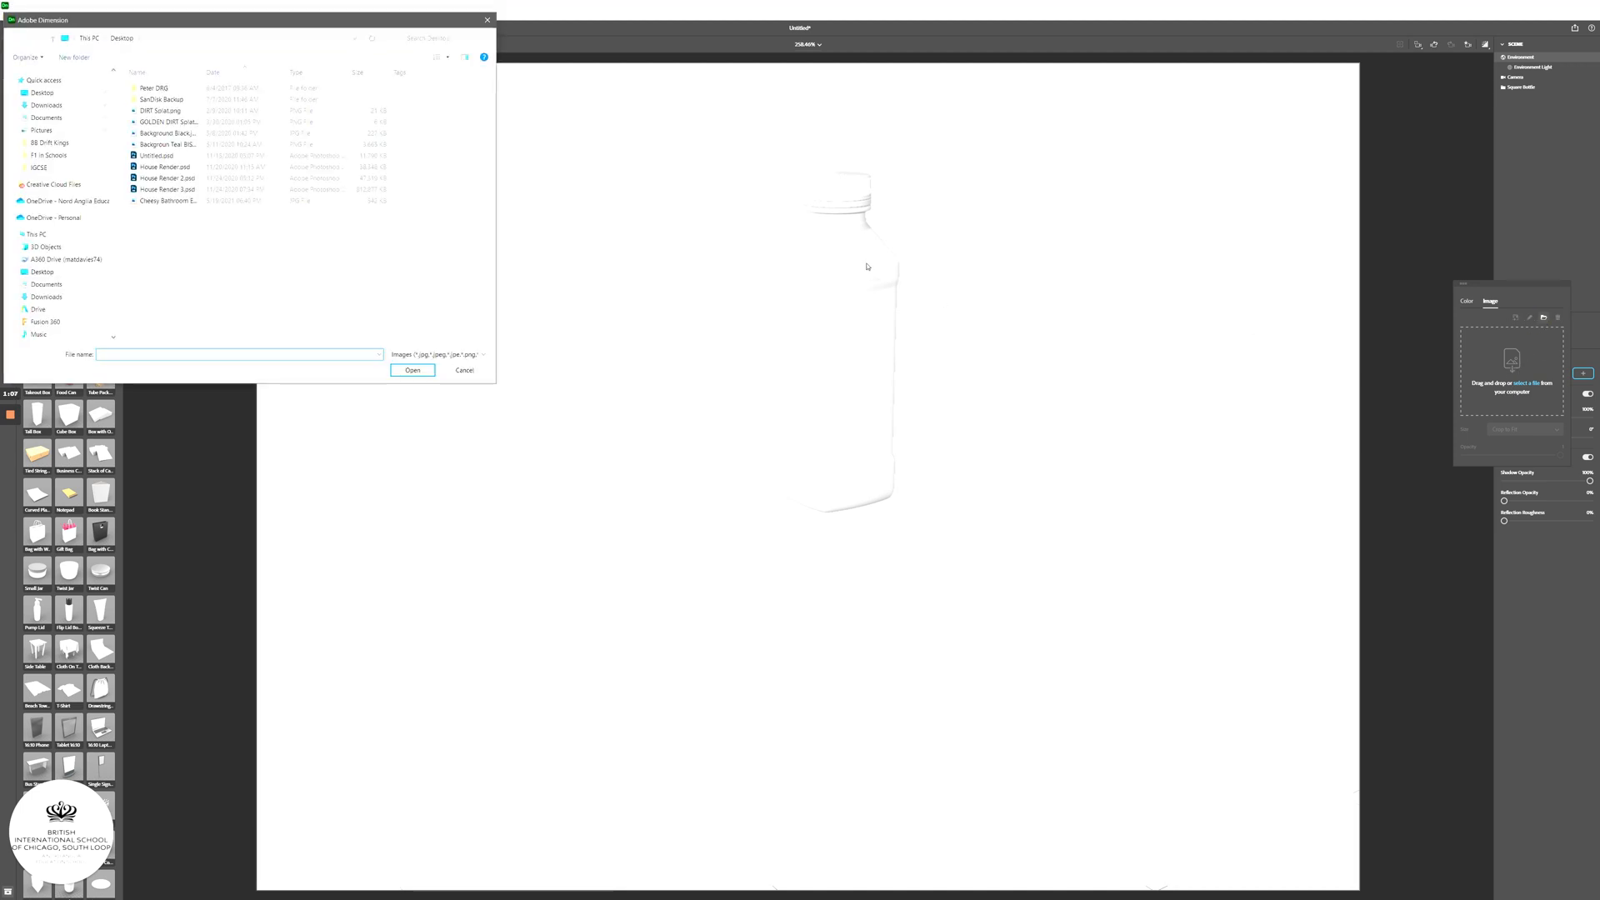
pyautogui.doubleClick(158, 203)
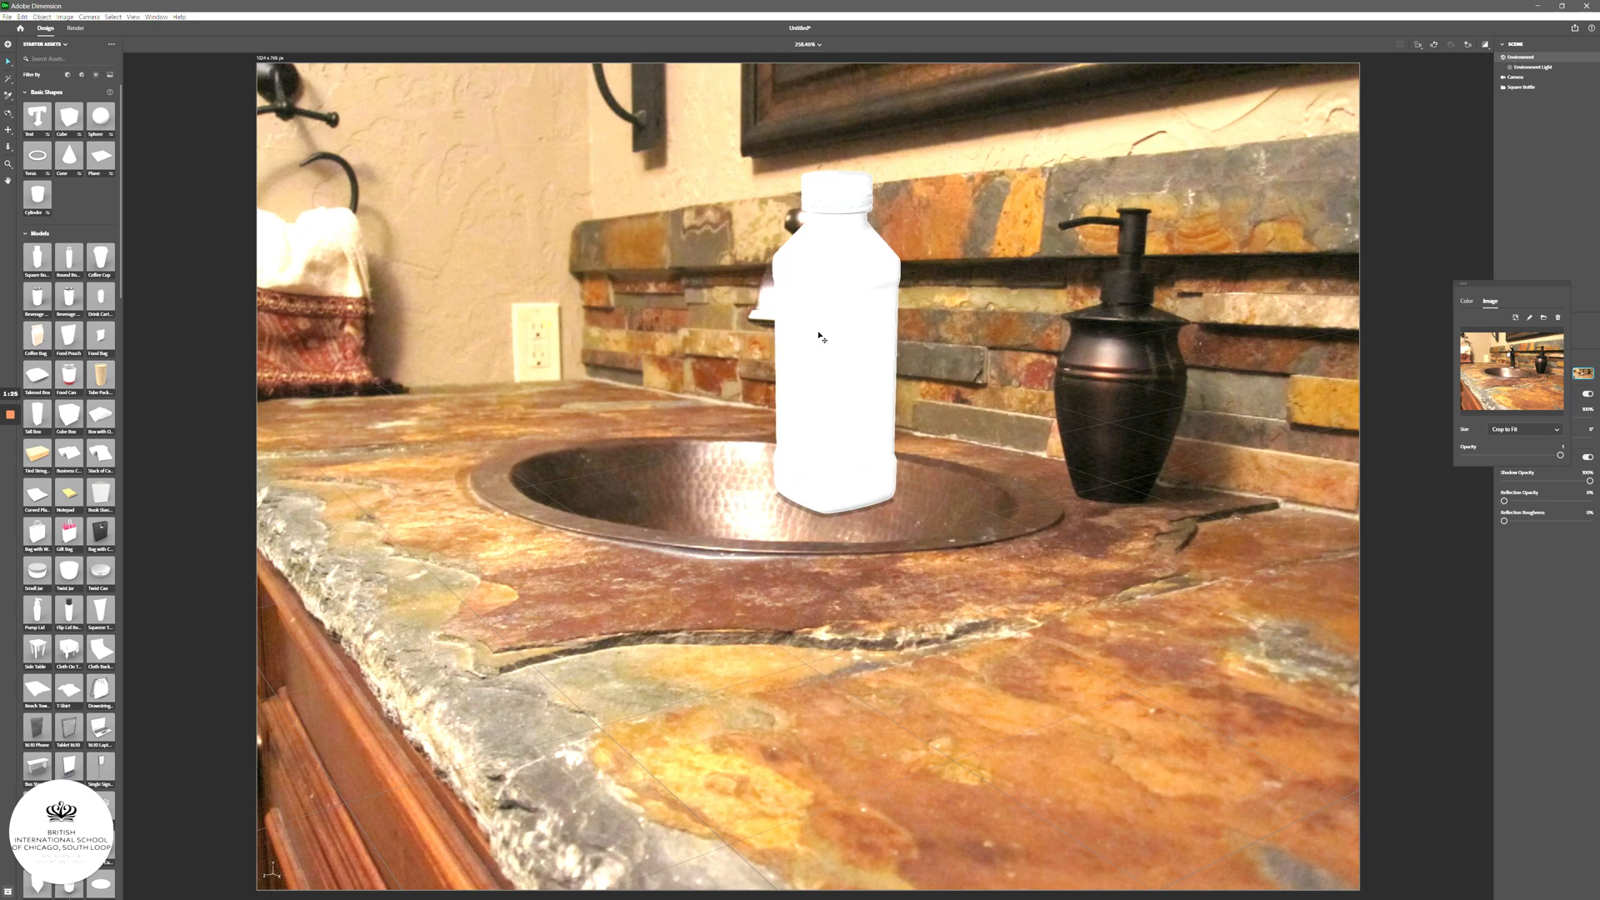
# - Stand the bottle on the counter in front of the copper sink, orbiting to match the photo's perspective
pyautogui.moveTo(828, 474); pyautogui.dragTo(1024, 523)
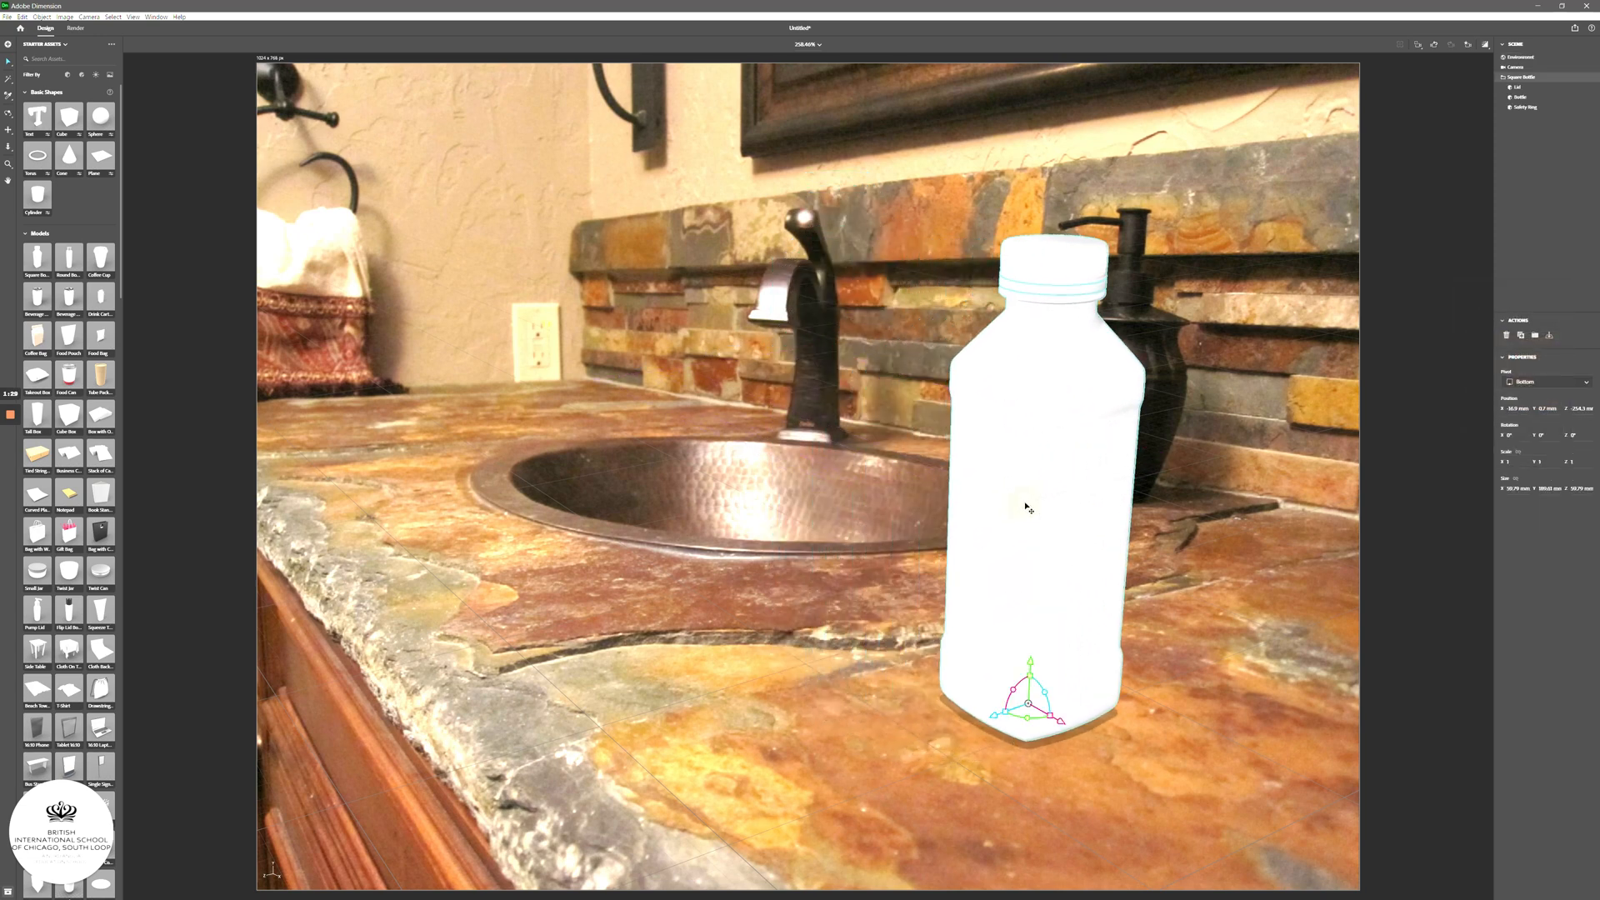
pyautogui.moveTo(977, 598)
pyautogui.mouseDown(button='right')
pyautogui.moveTo(969, 575)
pyautogui.moveTo(1010, 553)
pyautogui.moveTo(967, 560)
pyautogui.moveTo(1057, 529)
pyautogui.moveTo(1000, 607)
pyautogui.moveTo(978, 564)
pyautogui.mouseUp(button='right')
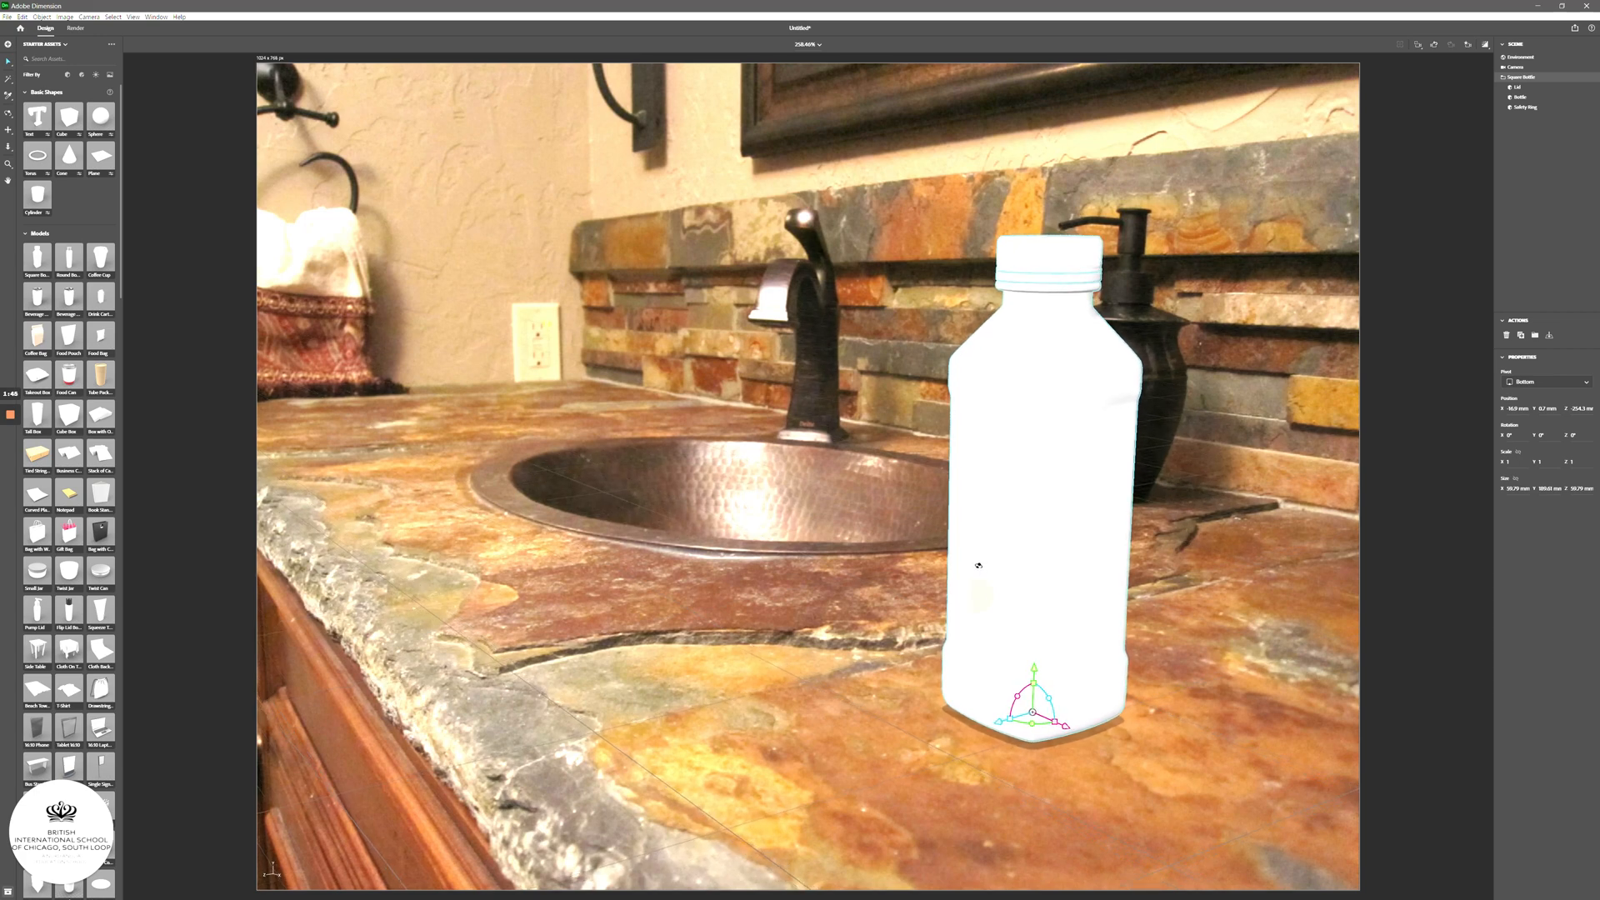
pyautogui.moveTo(1014, 561); pyautogui.dragTo(1183, 480)
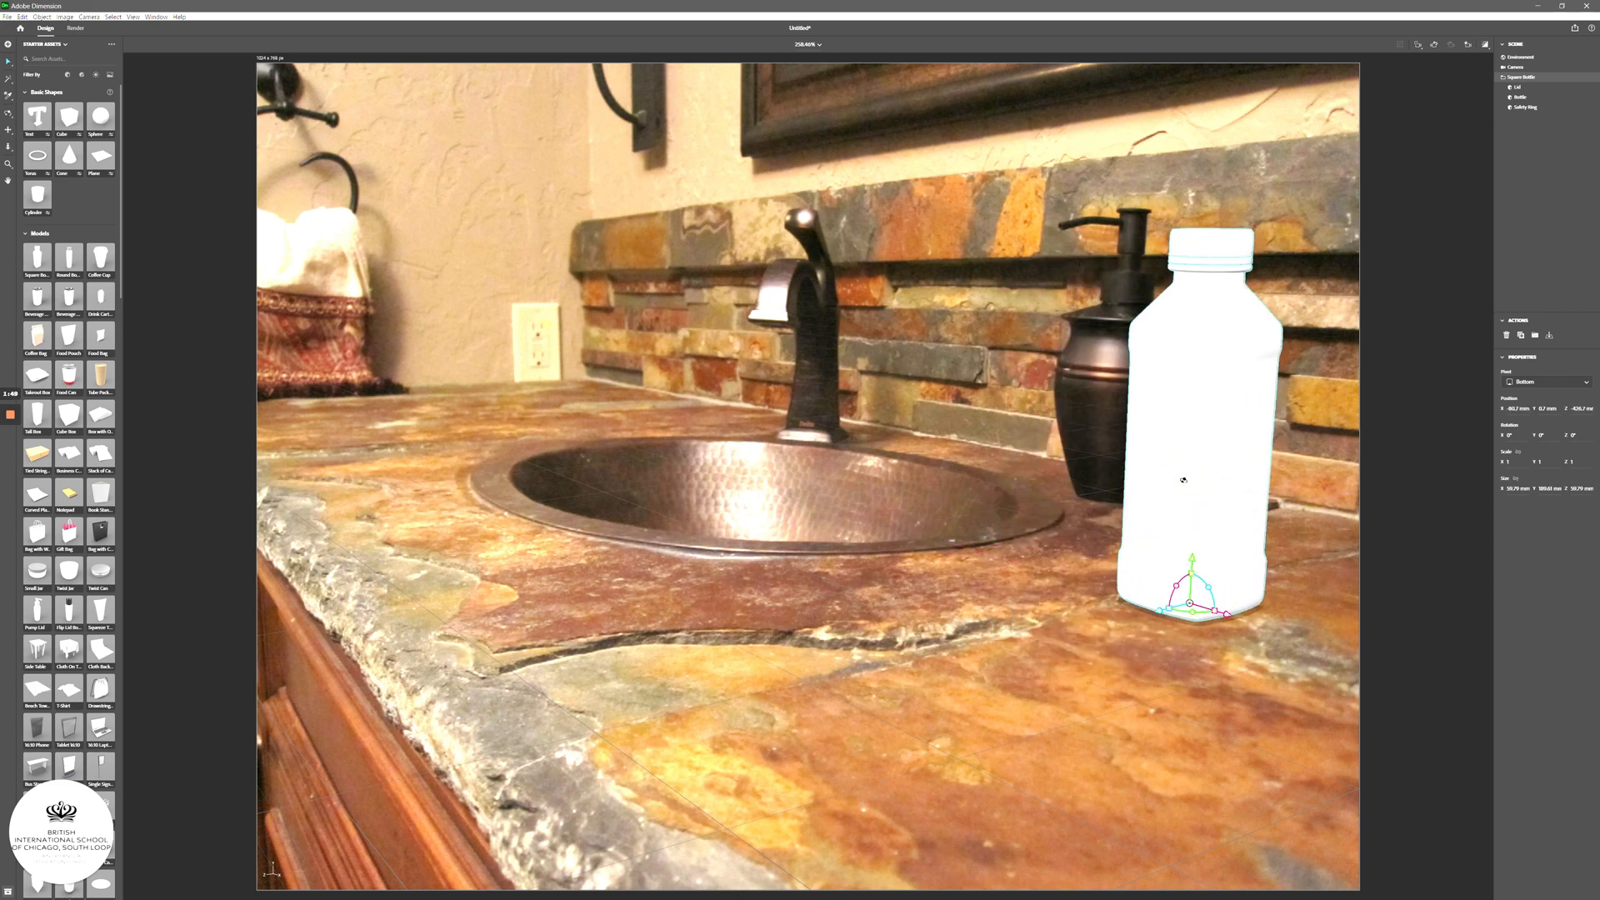
pyautogui.moveTo(1183, 480)
pyautogui.mouseDown(button='right')
pyautogui.moveTo(1196, 471)
pyautogui.moveTo(1180, 455)
pyautogui.moveTo(1187, 470)
pyautogui.mouseUp(button='right')
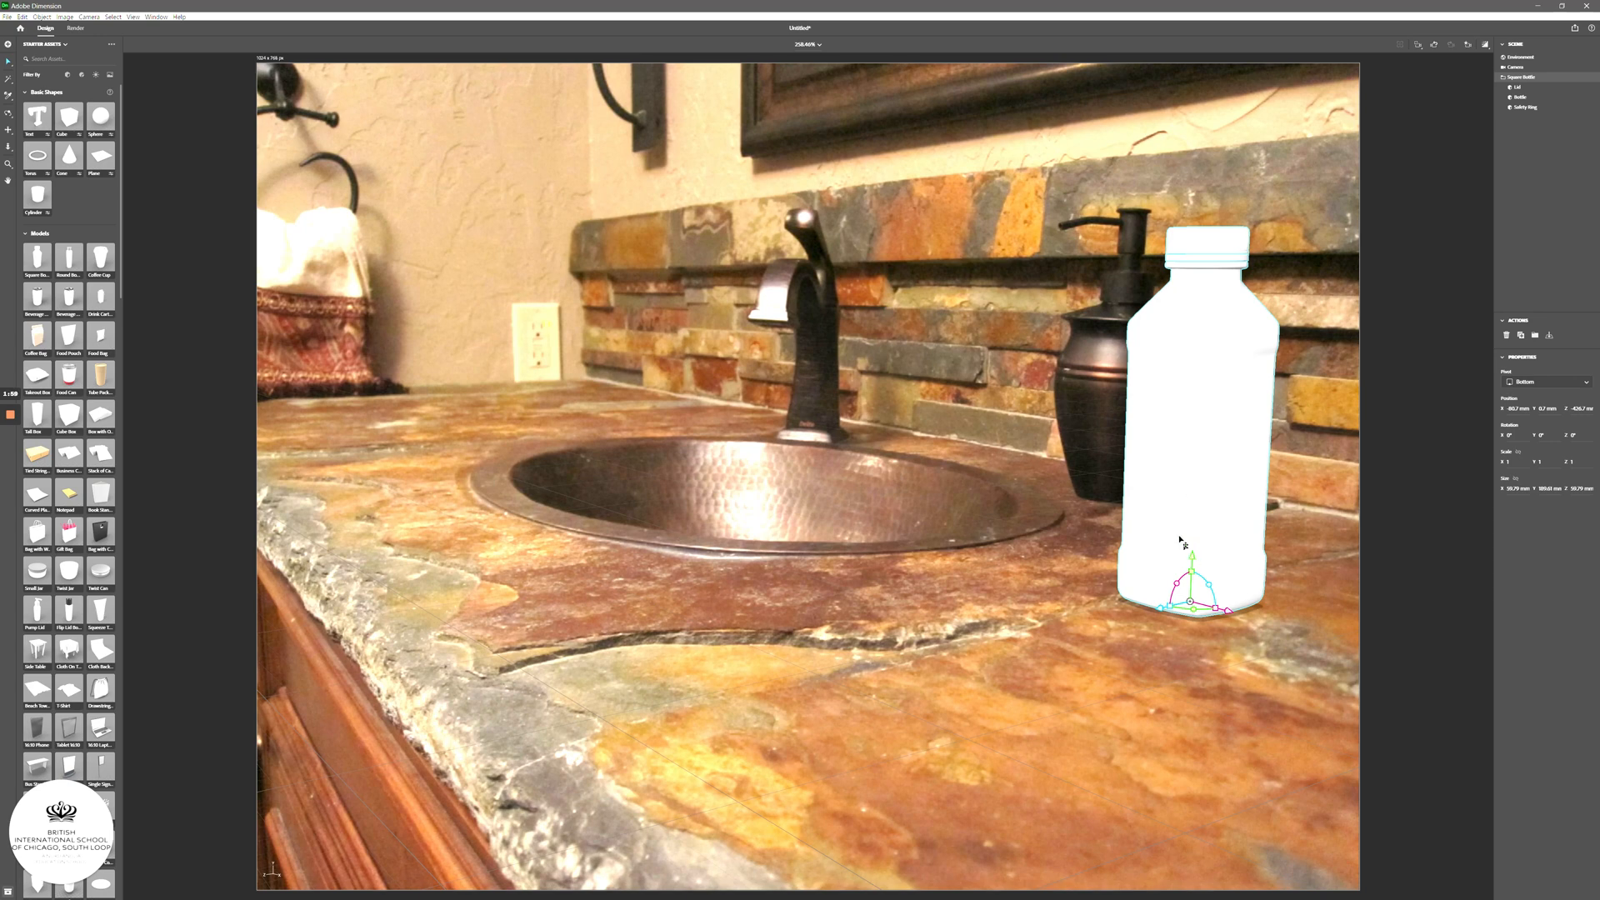
pyautogui.moveTo(1170, 402); pyautogui.dragTo(795, 492)
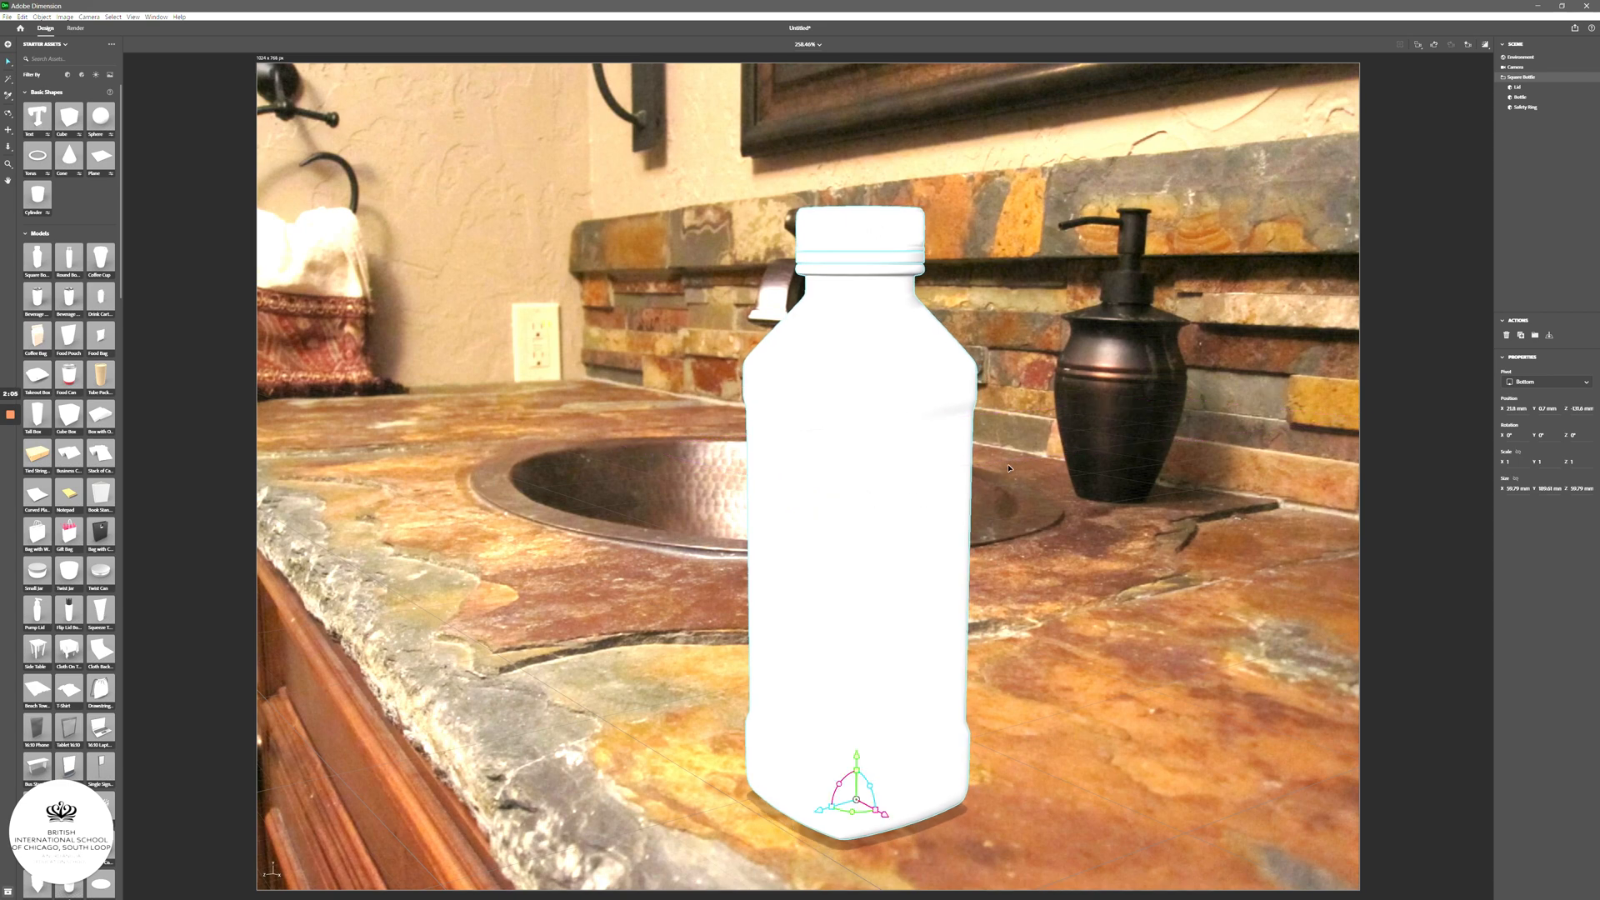
pyautogui.moveTo(852, 513); pyautogui.dragTo(848, 513)
pyautogui.moveTo(861, 513); pyautogui.dragTo(967, 500, button='right')
pyautogui.moveTo(804, 518); pyautogui.dragTo(848, 504)
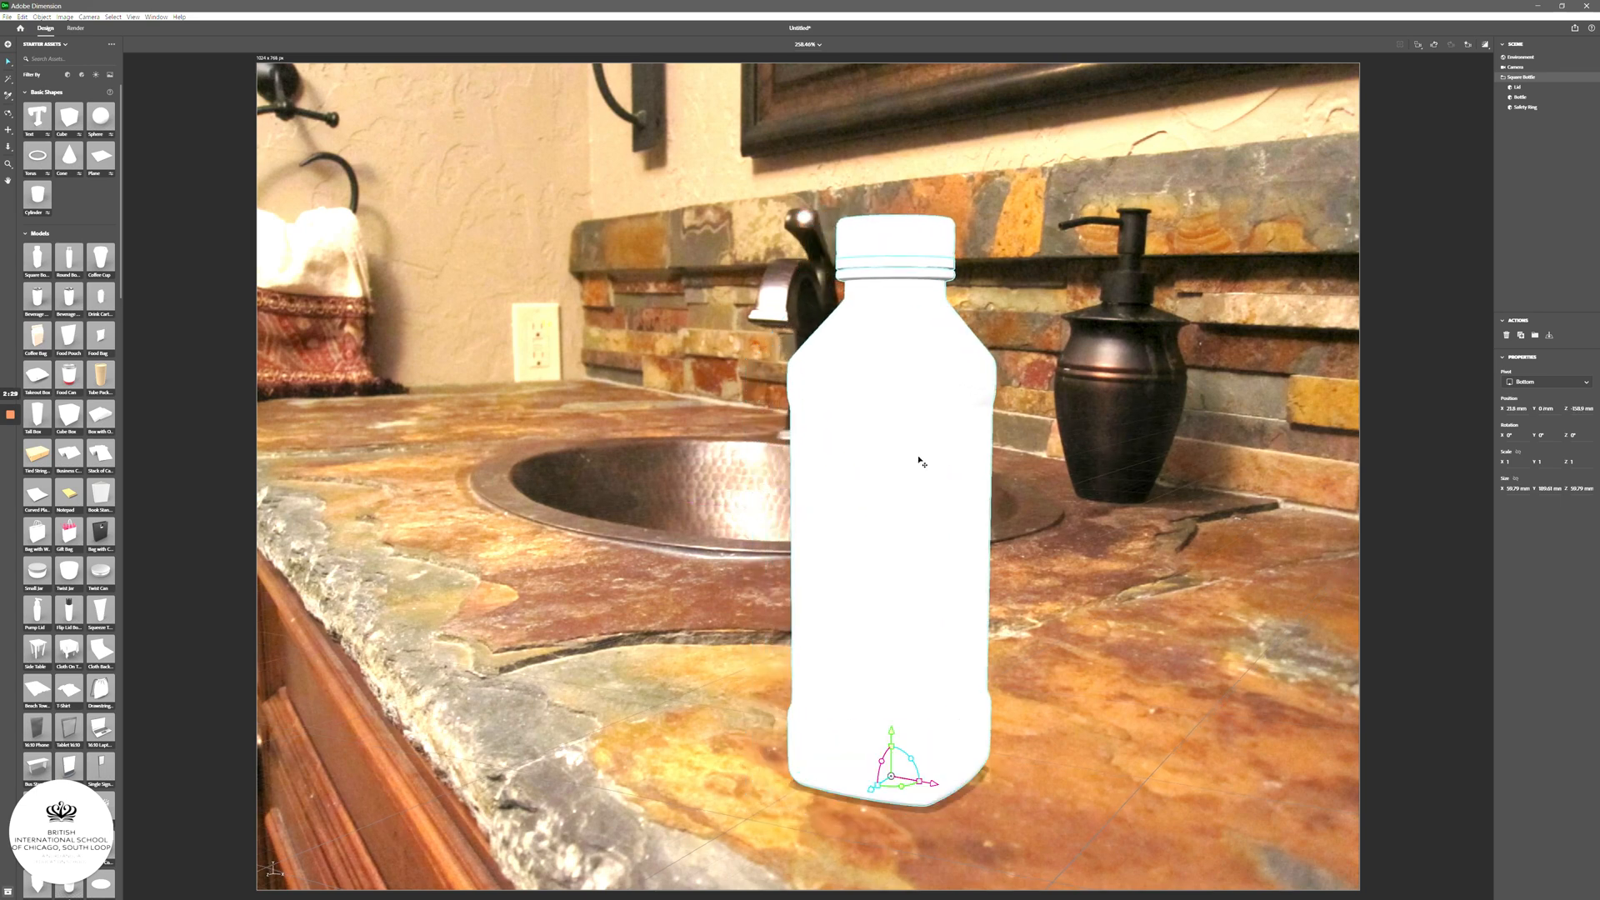
pyautogui.click(1040, 595)
pyautogui.click(902, 598)
pyautogui.press('Escape')
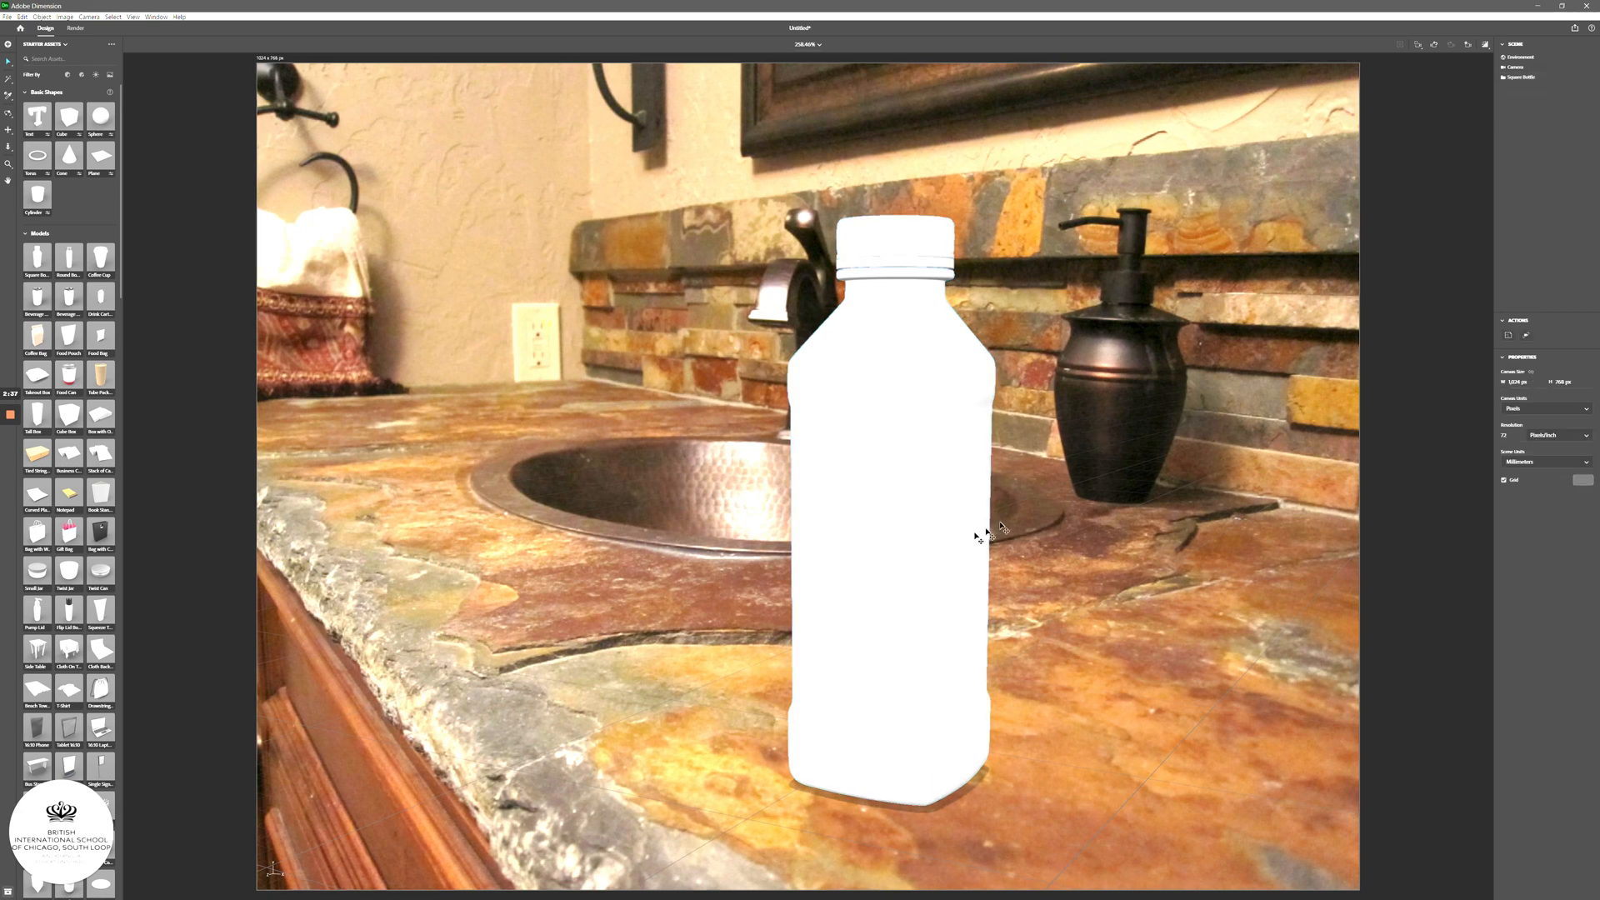
pyautogui.click(936, 527)
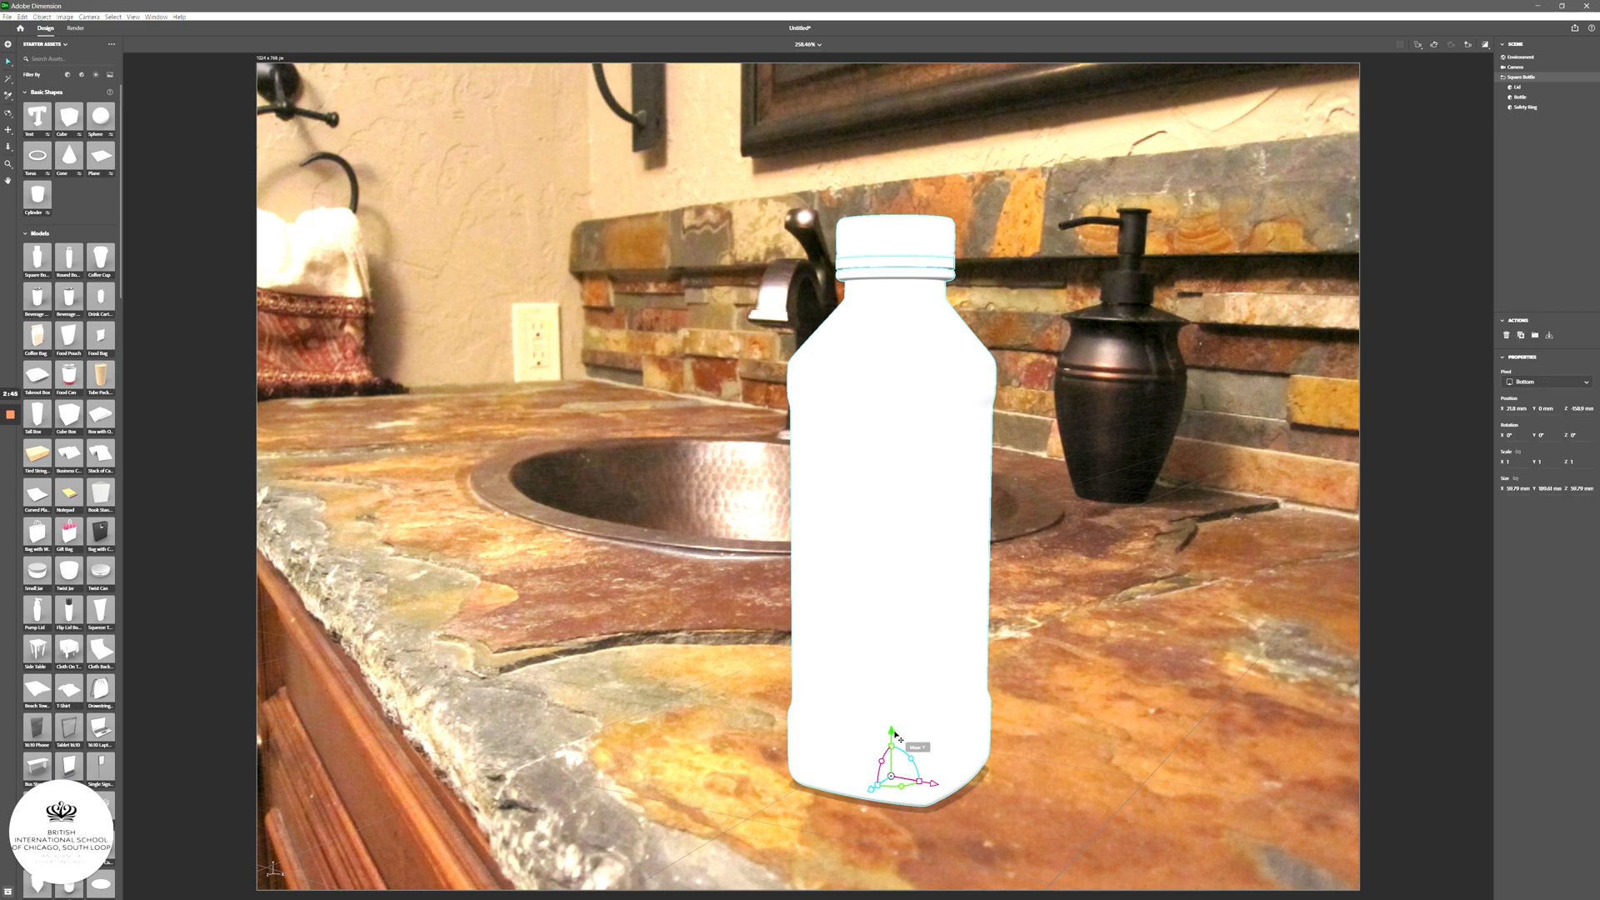
pyautogui.moveTo(896, 735); pyautogui.dragTo(903, 862)
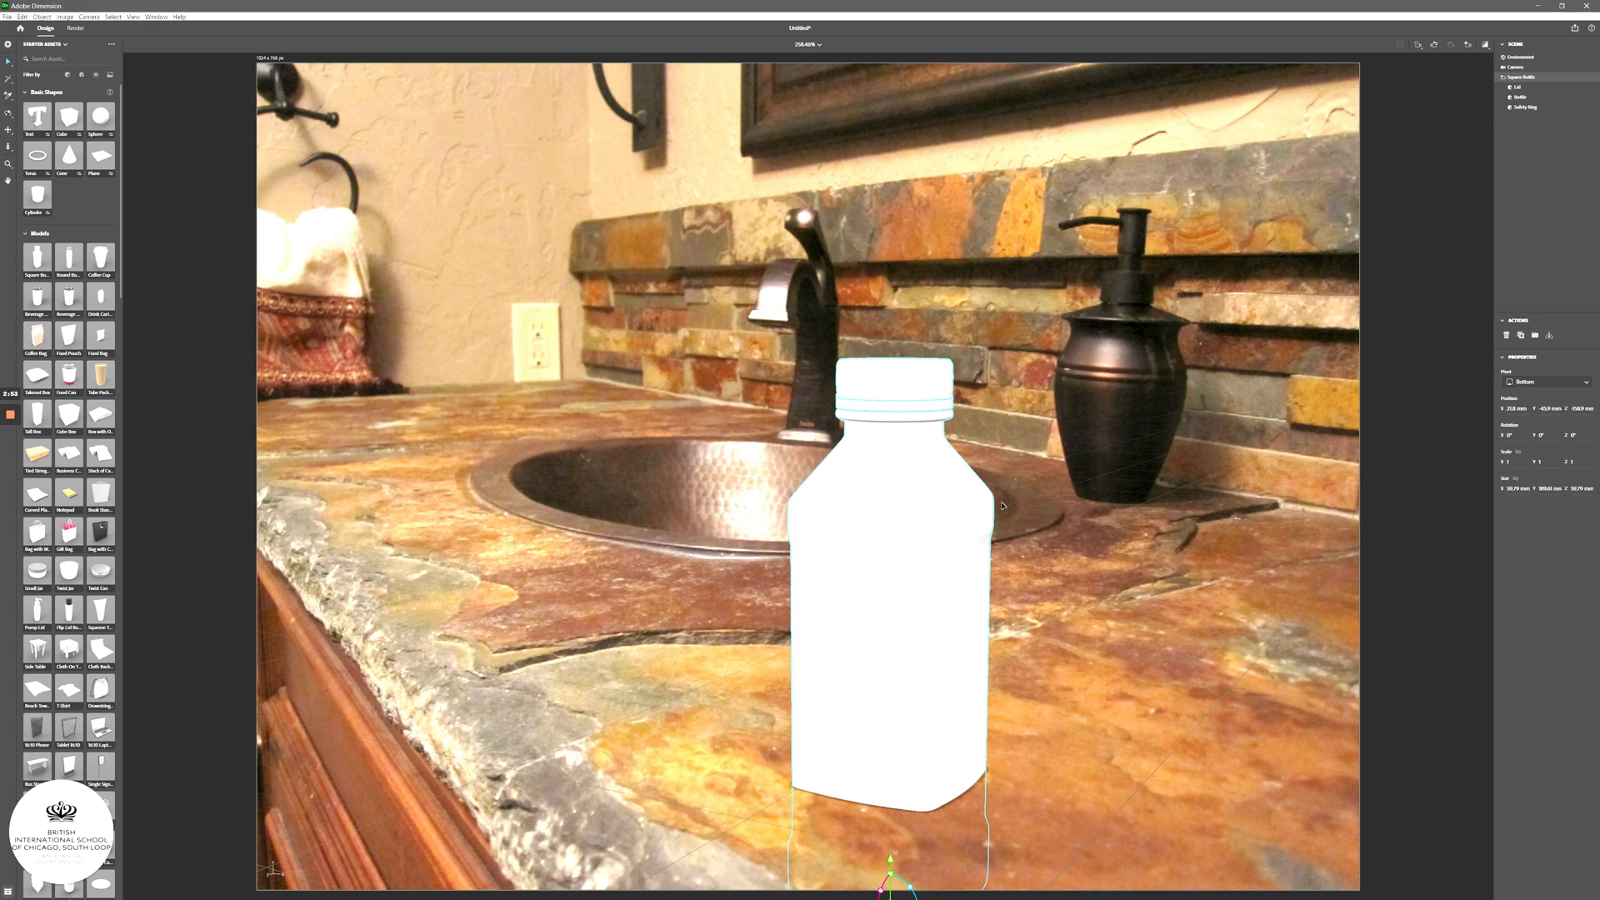
pyautogui.click(1549, 336)
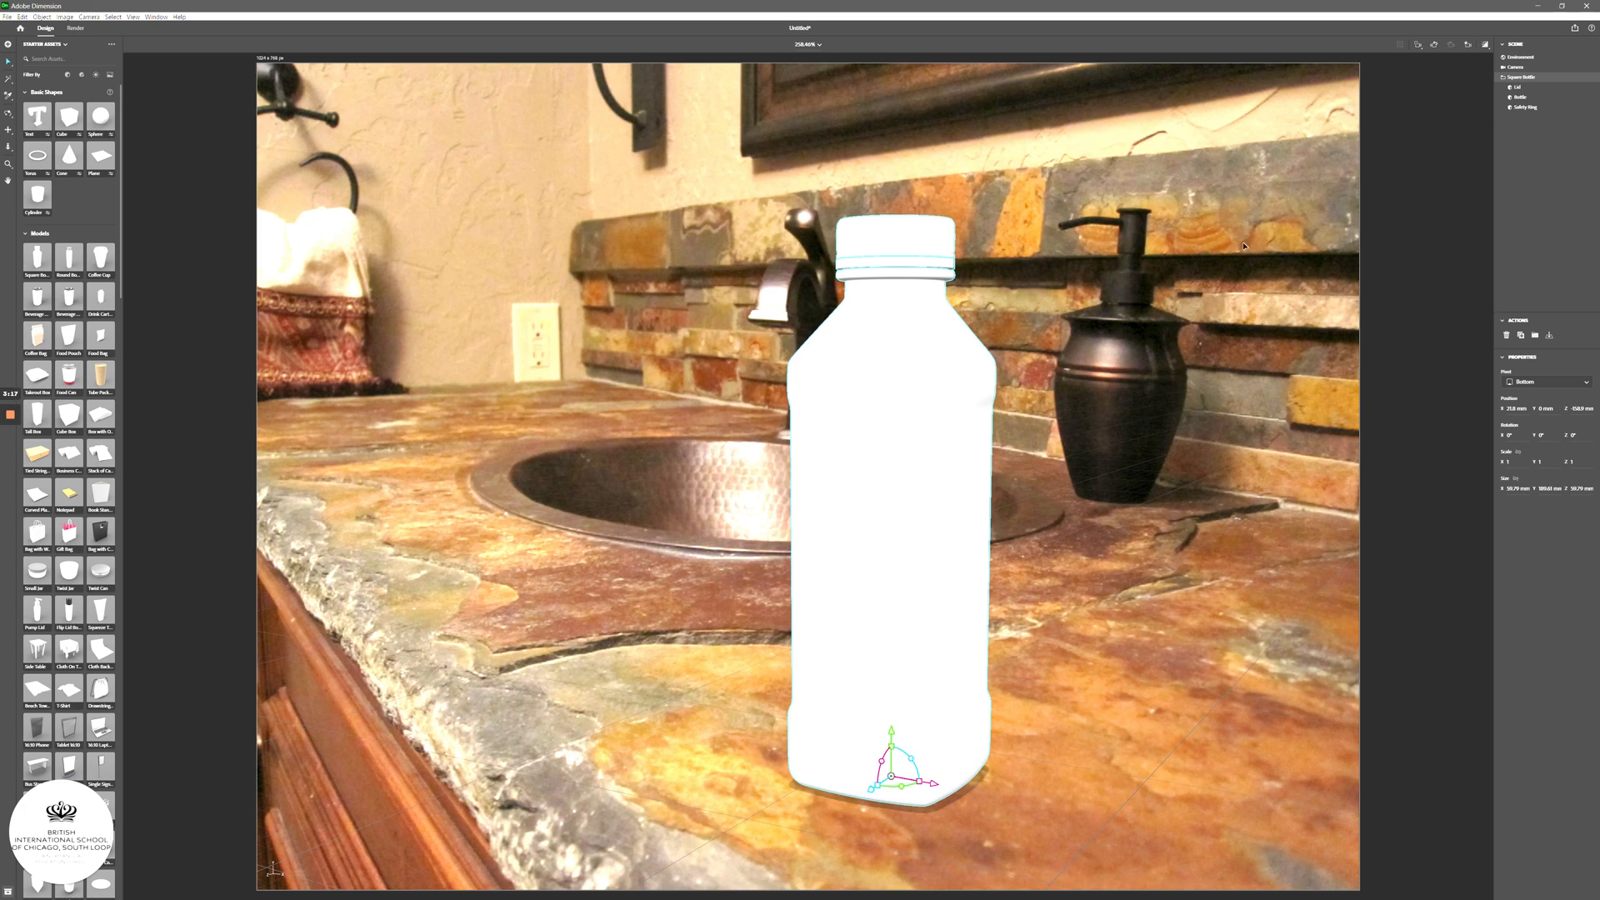
# - Select the Lid, Safety Ring and Bottle parts, then collapse Models and Basic Shapes in Starter Assets
pyautogui.click(1518, 88)
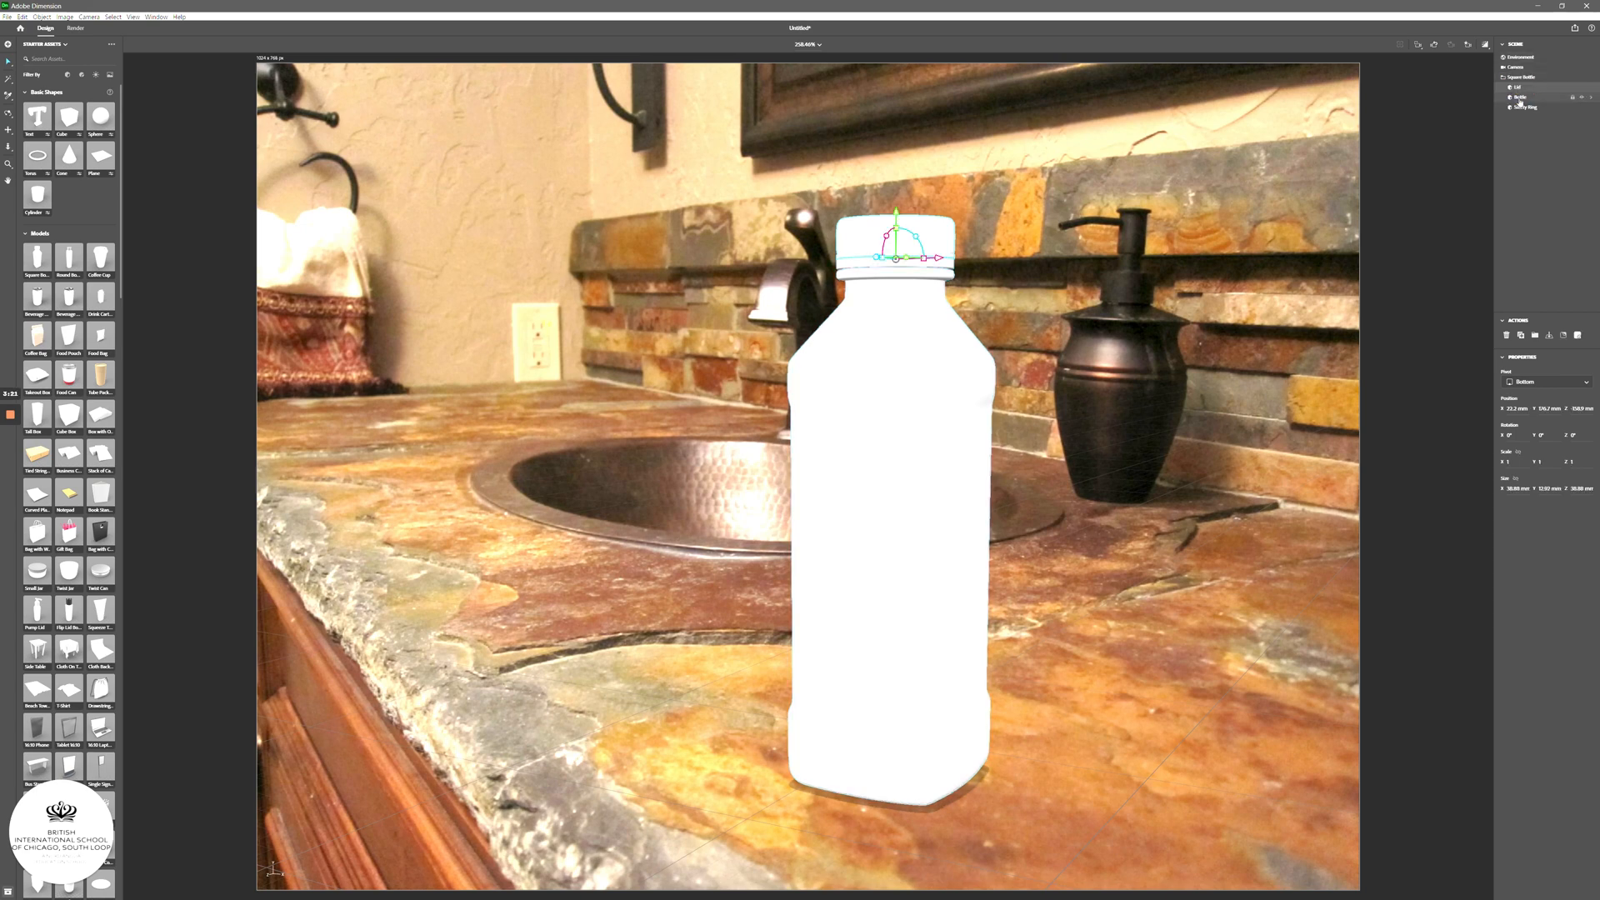
pyautogui.click(1520, 108)
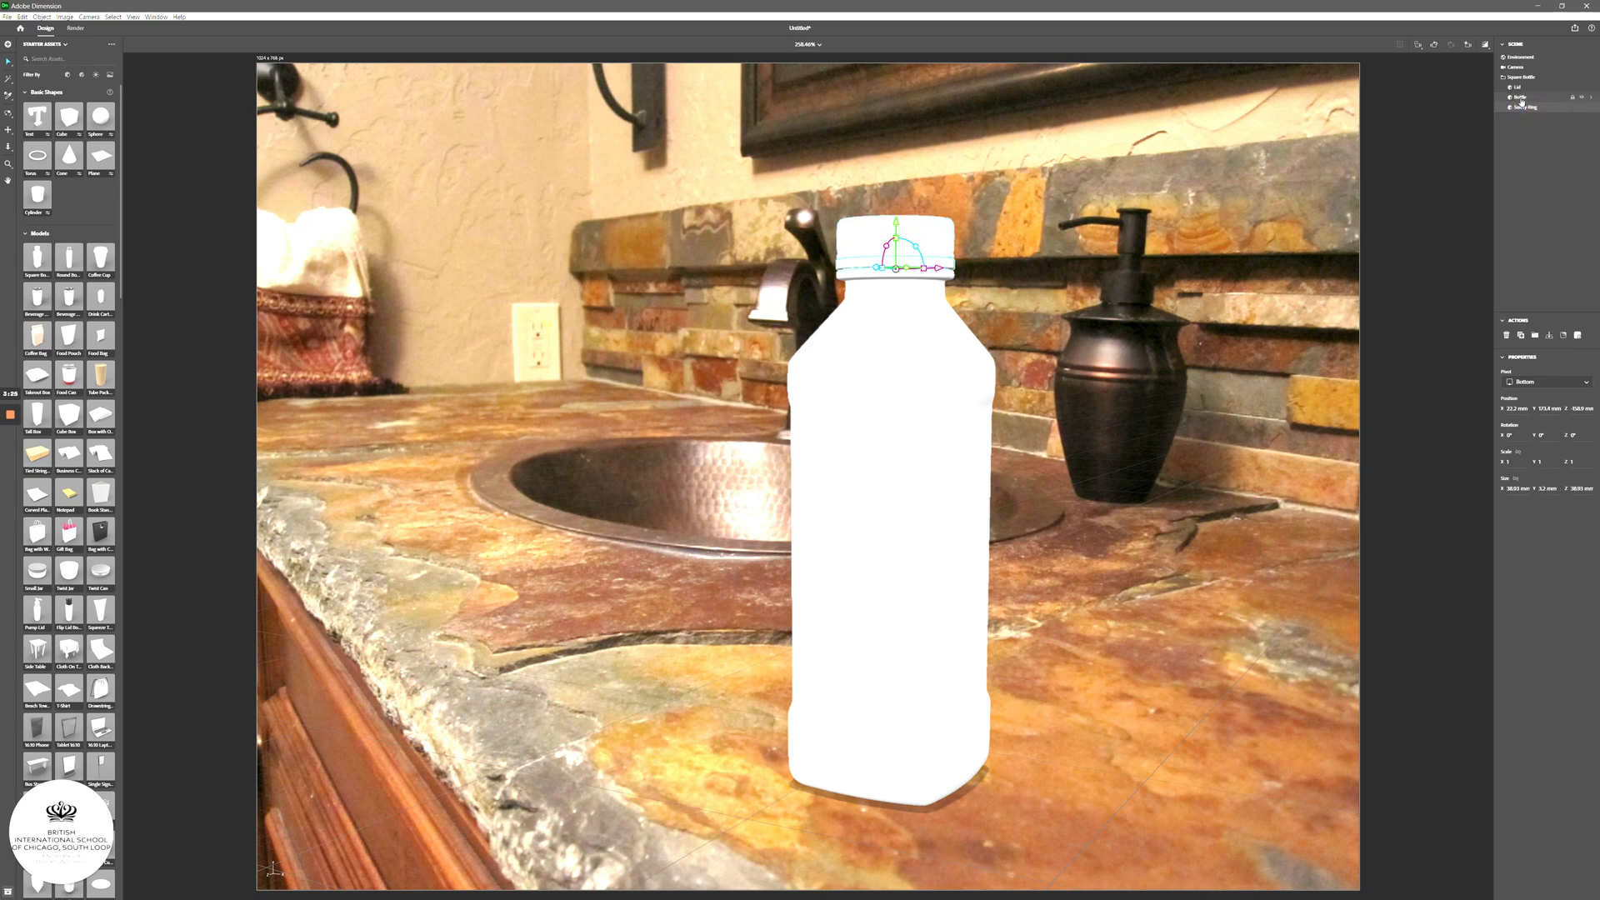
pyautogui.click(1521, 98)
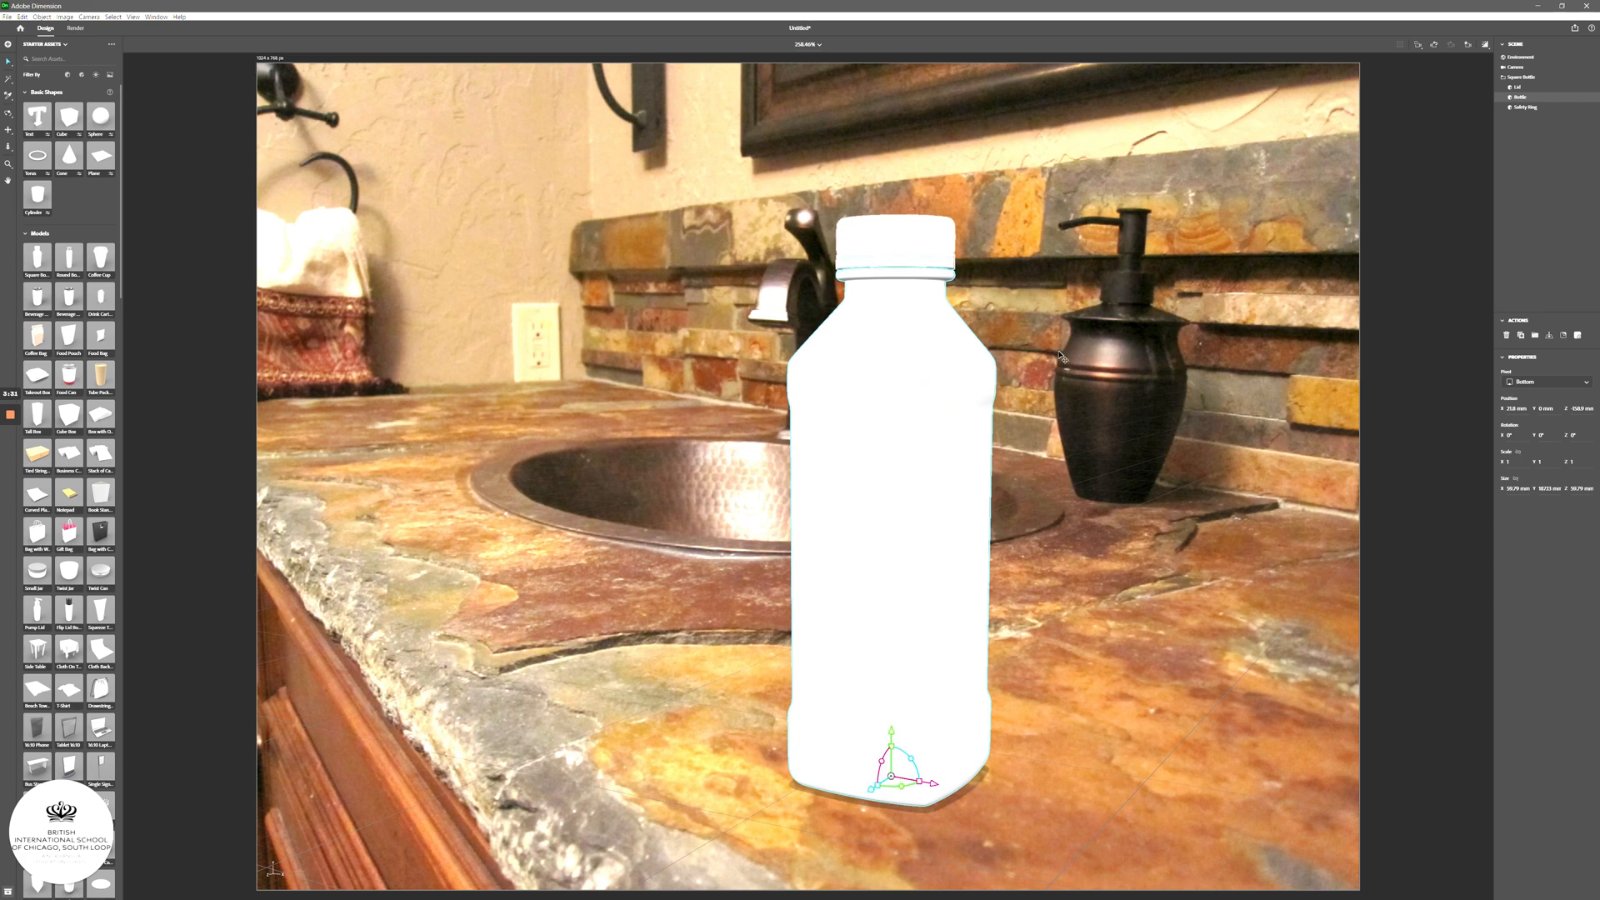
pyautogui.click(1522, 98)
pyautogui.click(26, 235)
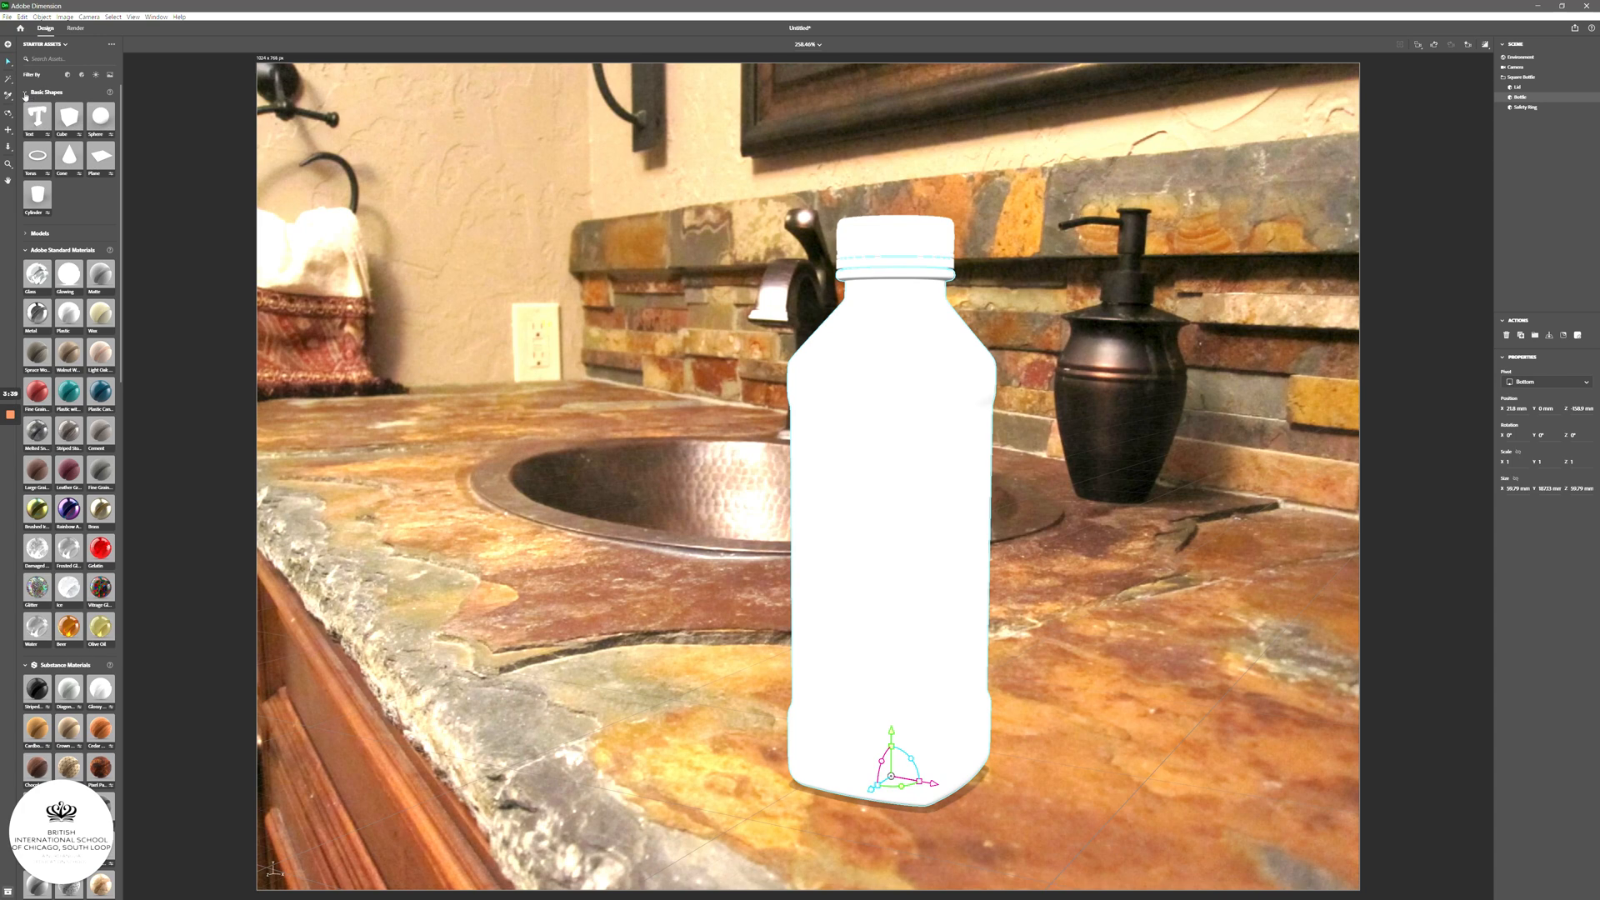
pyautogui.click(30, 95)
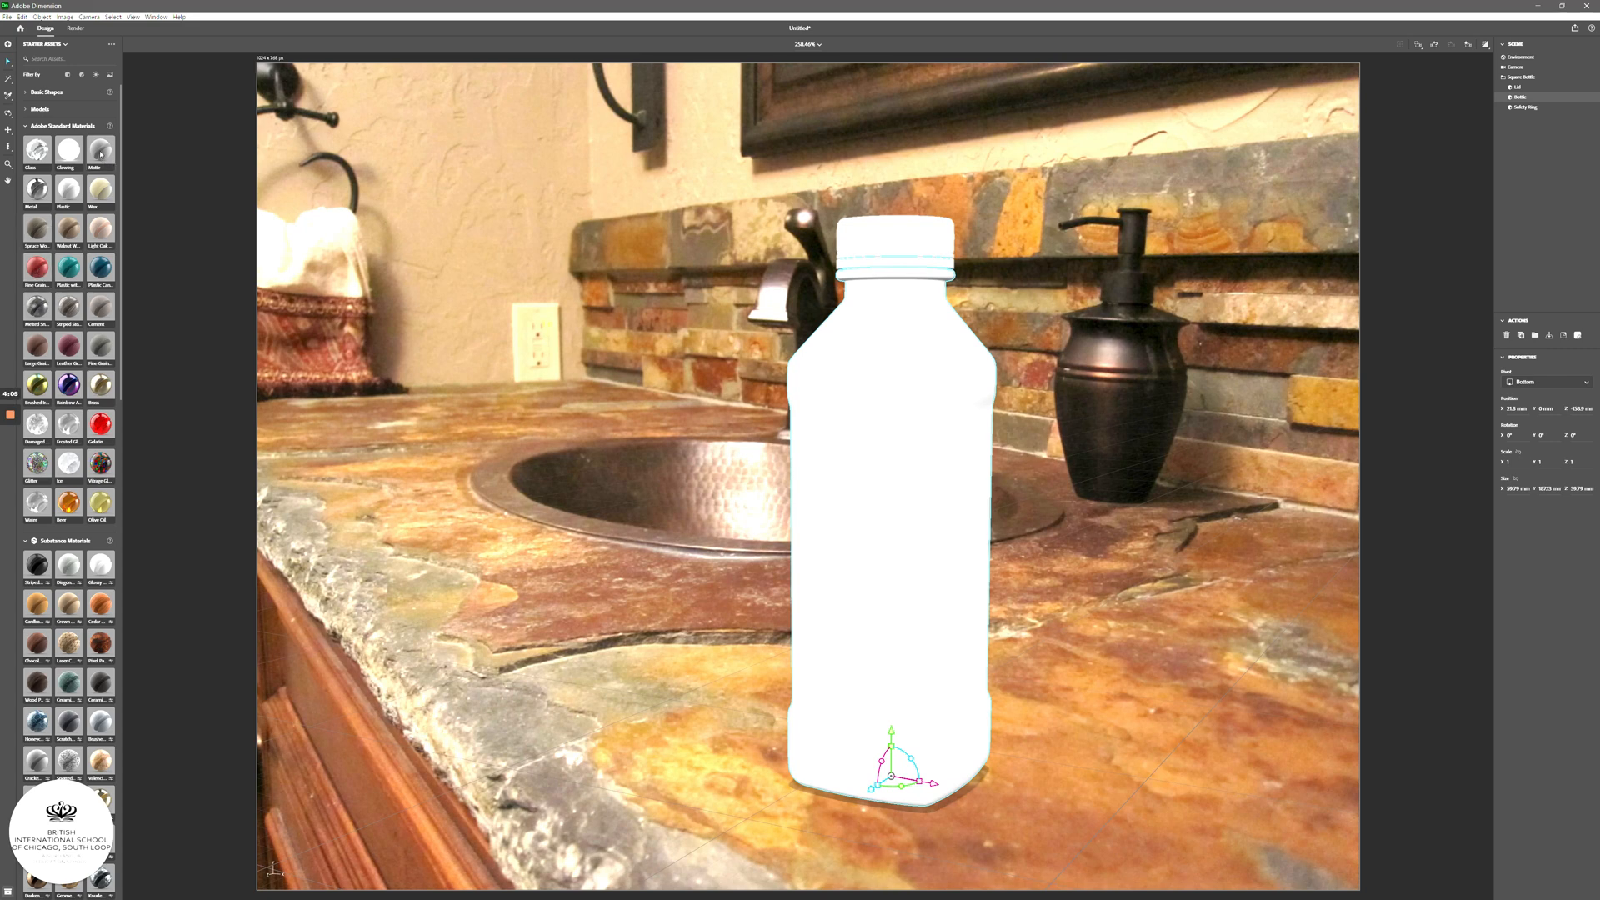
# - Try the Matte material on the bottle body, then undo it
pyautogui.click(100, 153)
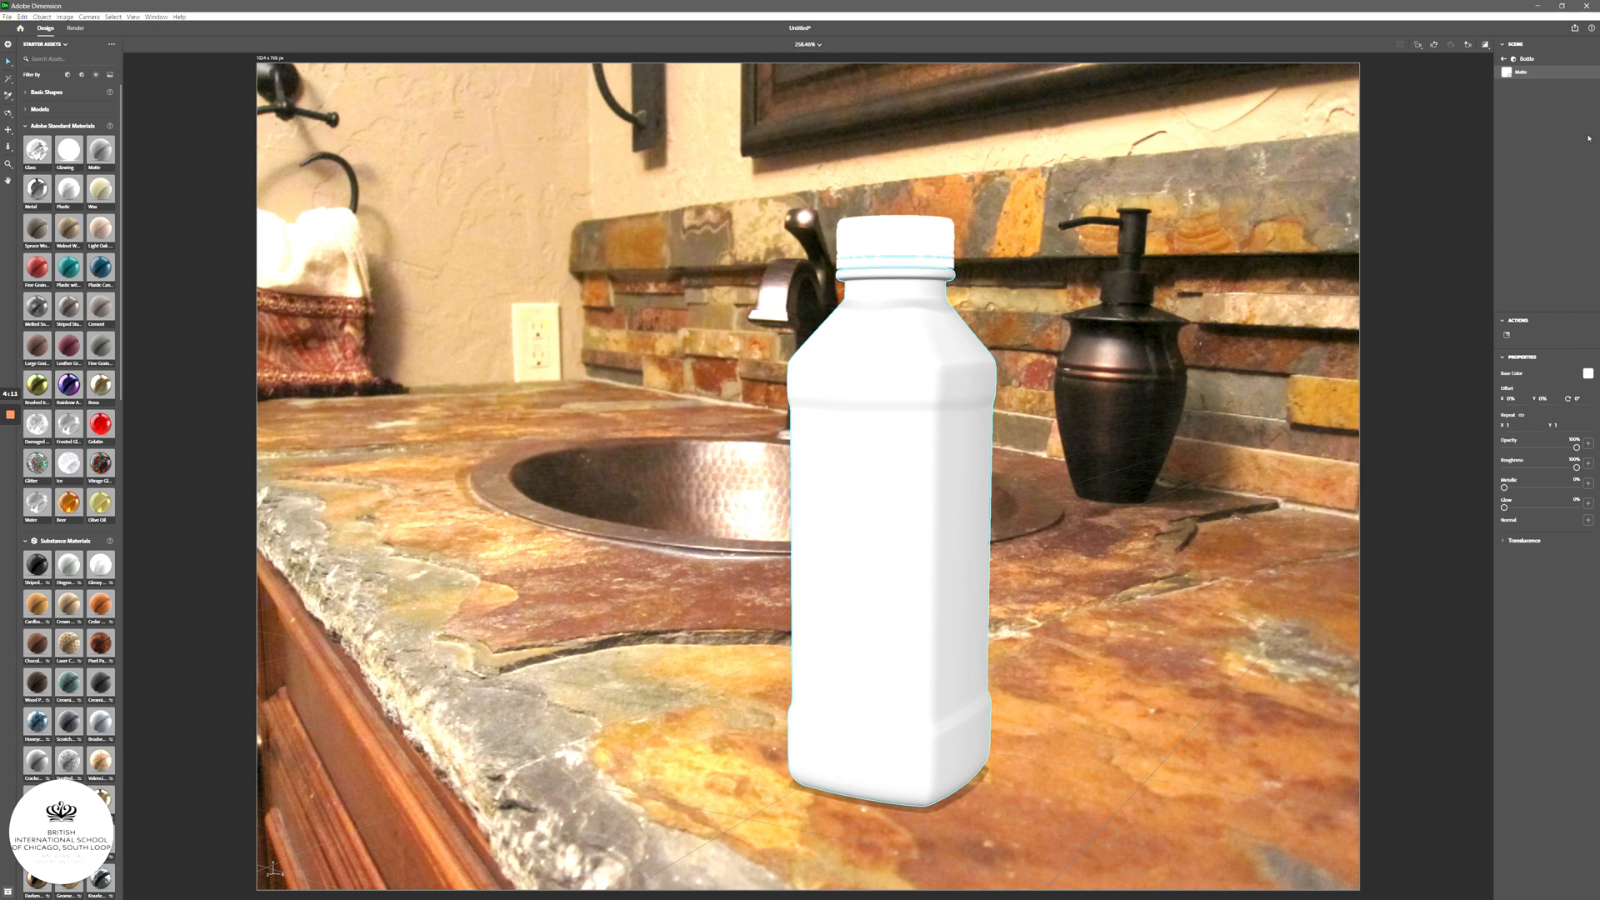
pyautogui.click(1527, 60)
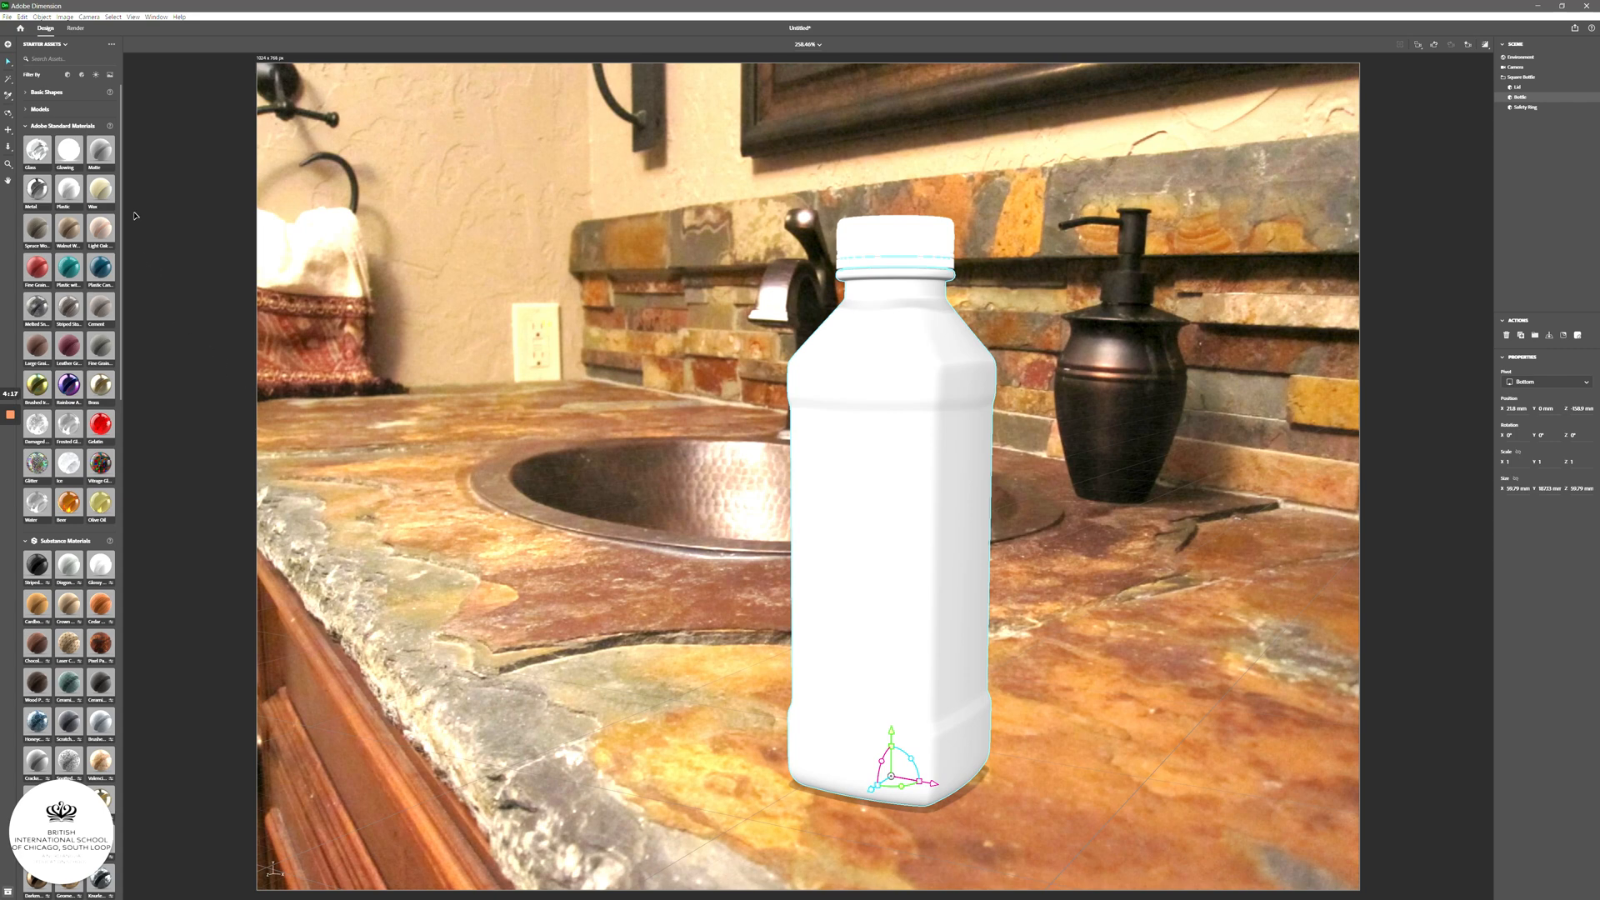
pyautogui.click(100, 150)
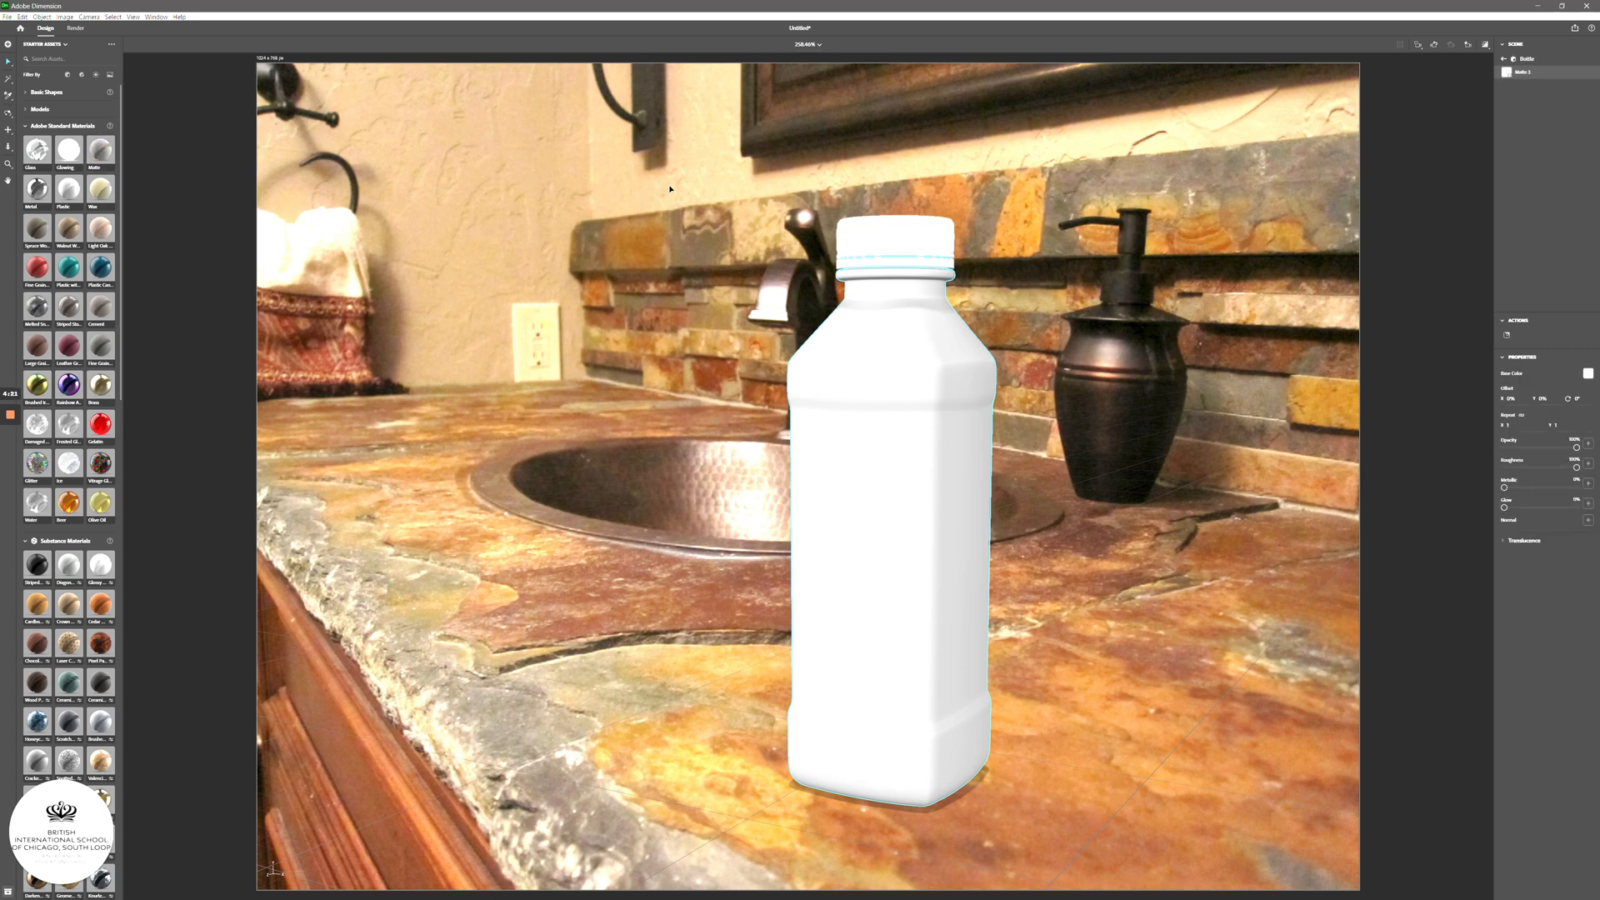
pyautogui.click(21, 16)
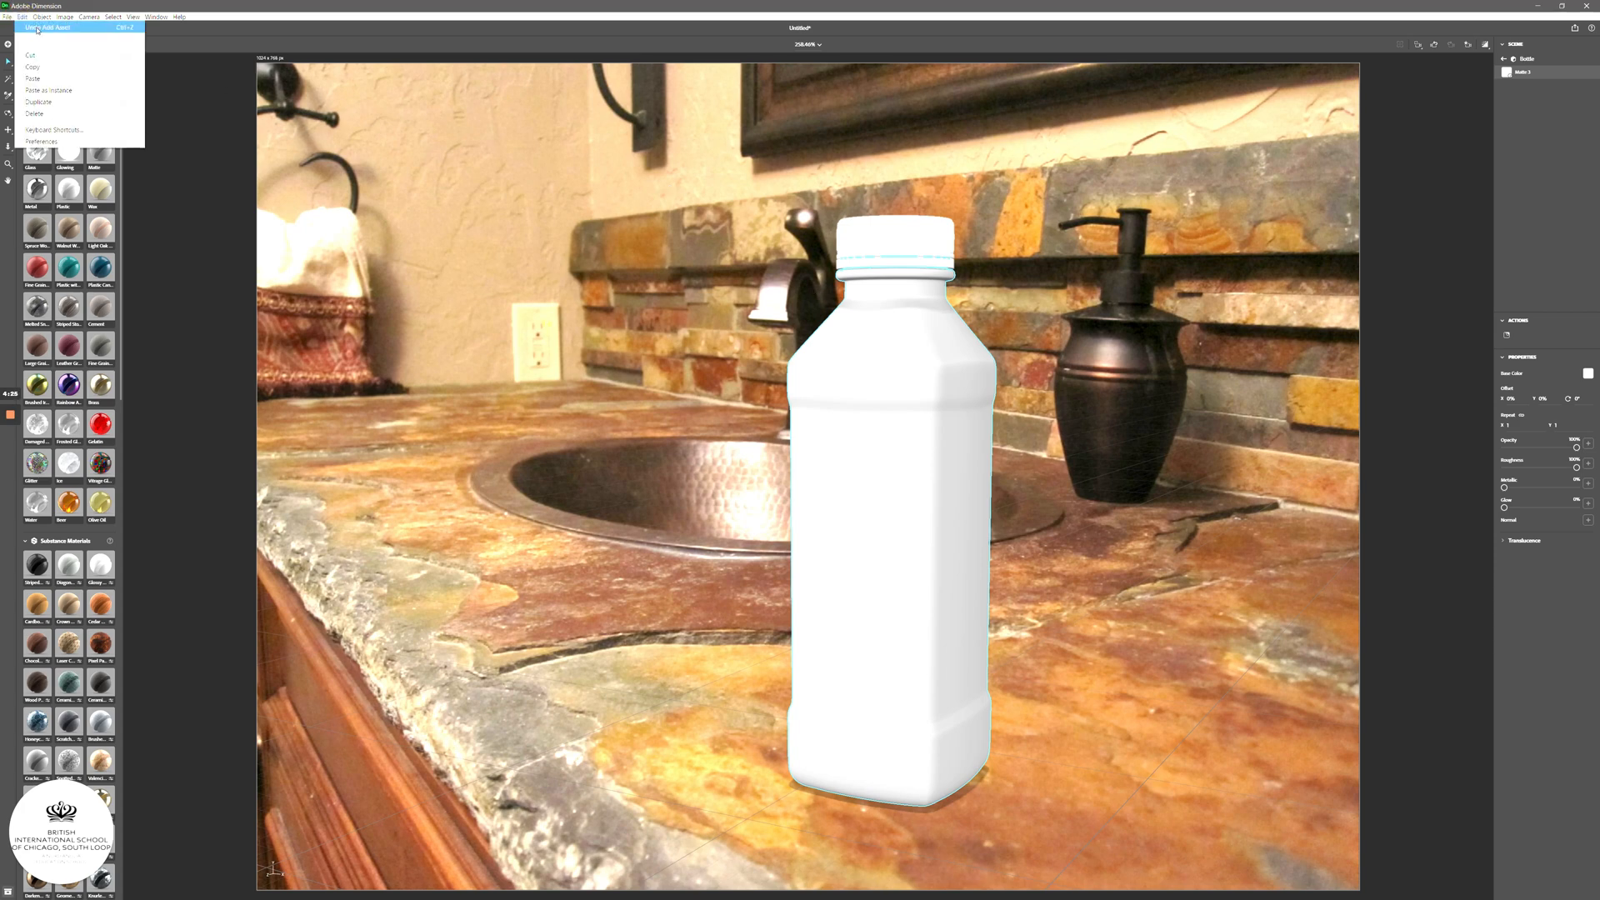
pyautogui.click(36, 31)
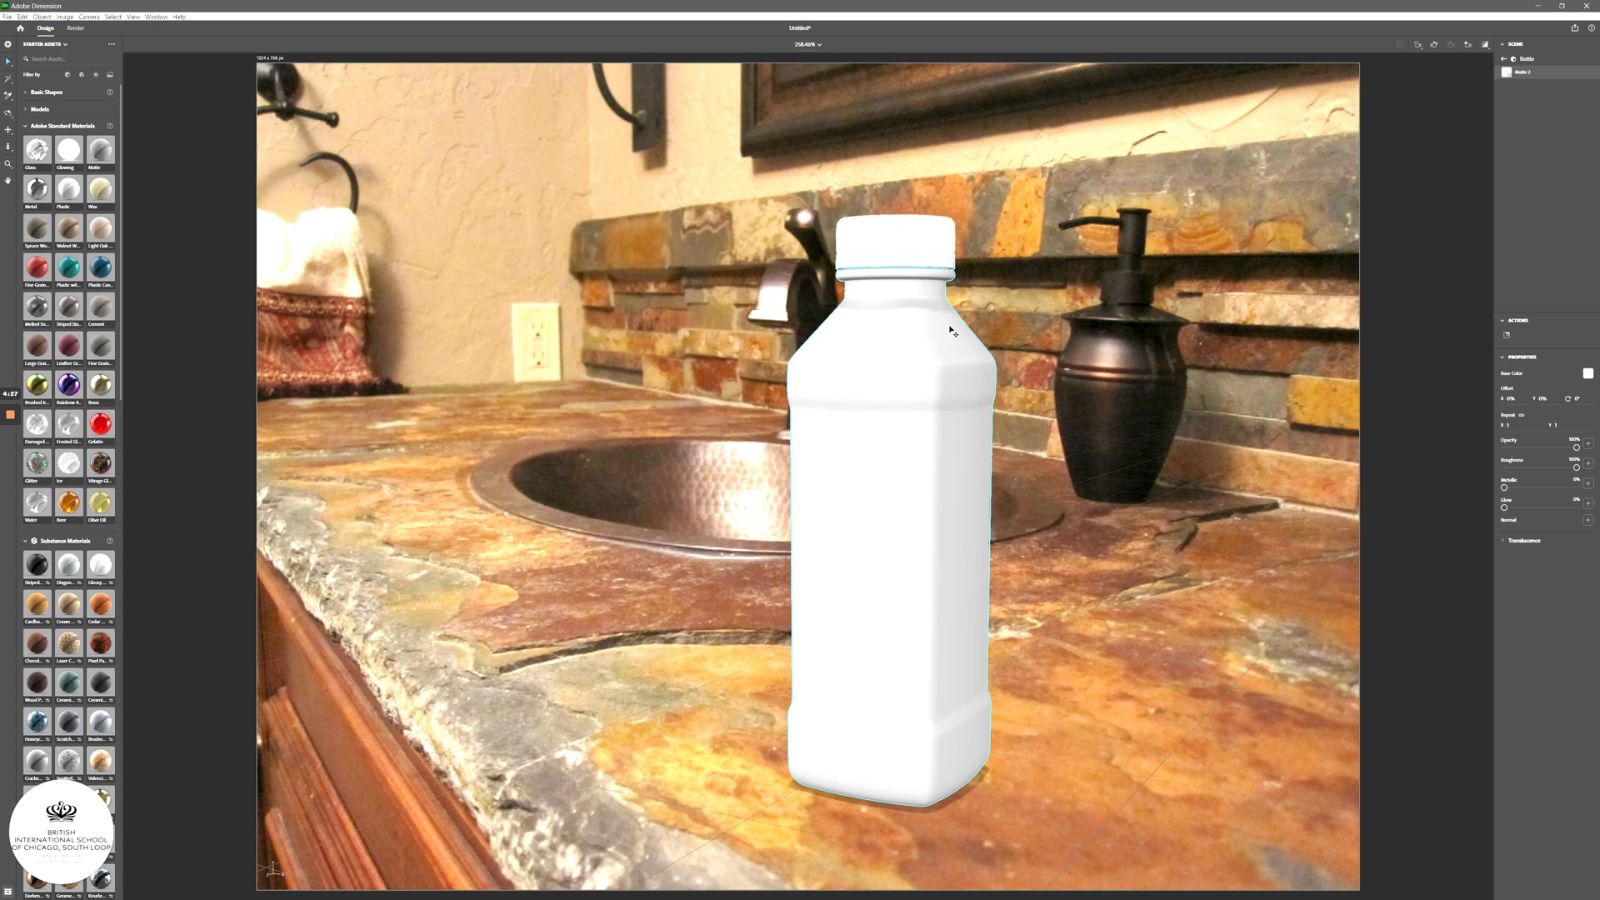
# - Nudge the bottle's position on the countertop
pyautogui.moveTo(933, 533)
pyautogui.mouseDown()
pyautogui.moveTo(903, 533)
pyautogui.moveTo(942, 535)
pyautogui.mouseUp()
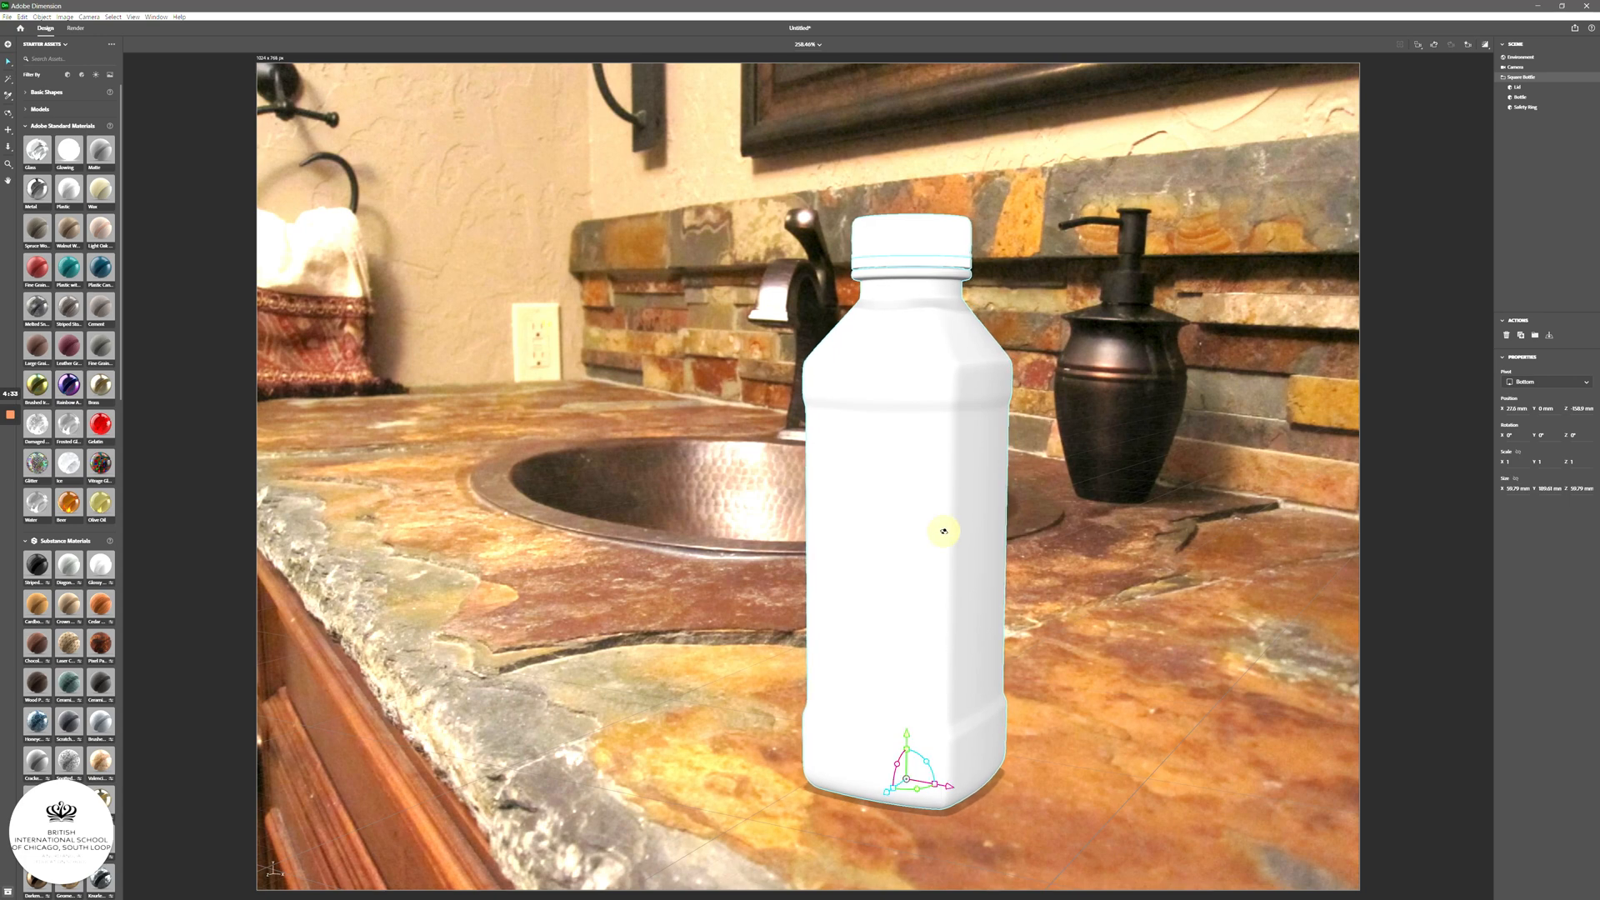
pyautogui.moveTo(921, 531)
pyautogui.mouseDown(button='right')
pyautogui.moveTo(832, 542)
pyautogui.moveTo(897, 534)
pyautogui.mouseUp(button='right')
pyautogui.moveTo(899, 468)
pyautogui.mouseDown()
pyautogui.moveTo(961, 450)
pyautogui.moveTo(898, 474)
pyautogui.mouseUp()
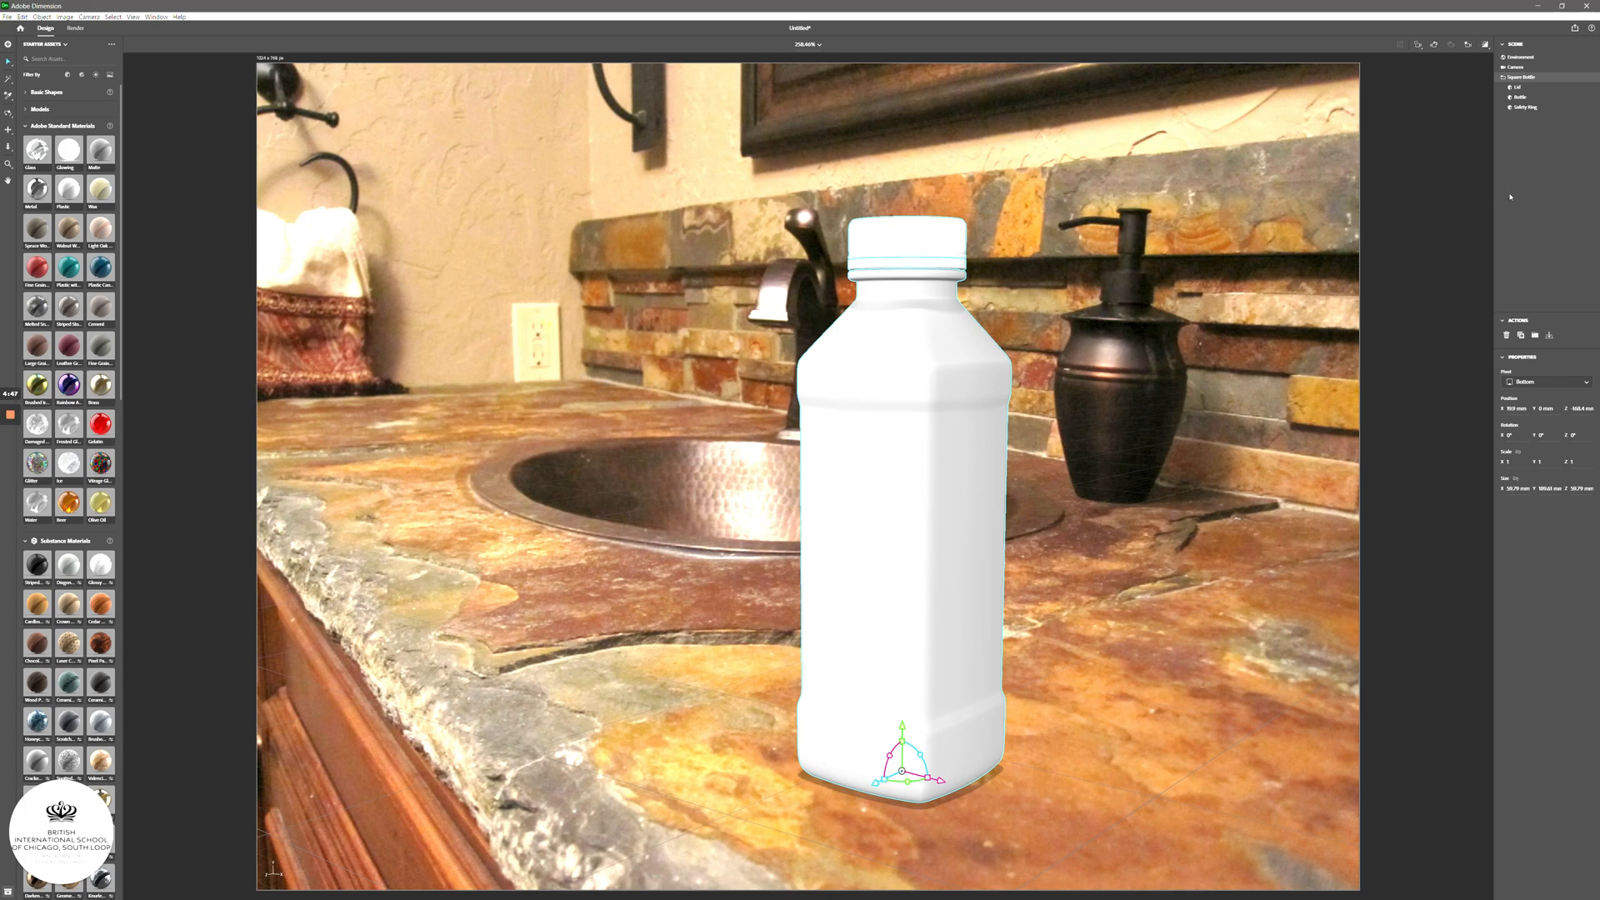
# - Select the Bottle body part and show its material properties
pyautogui.click(1525, 101)
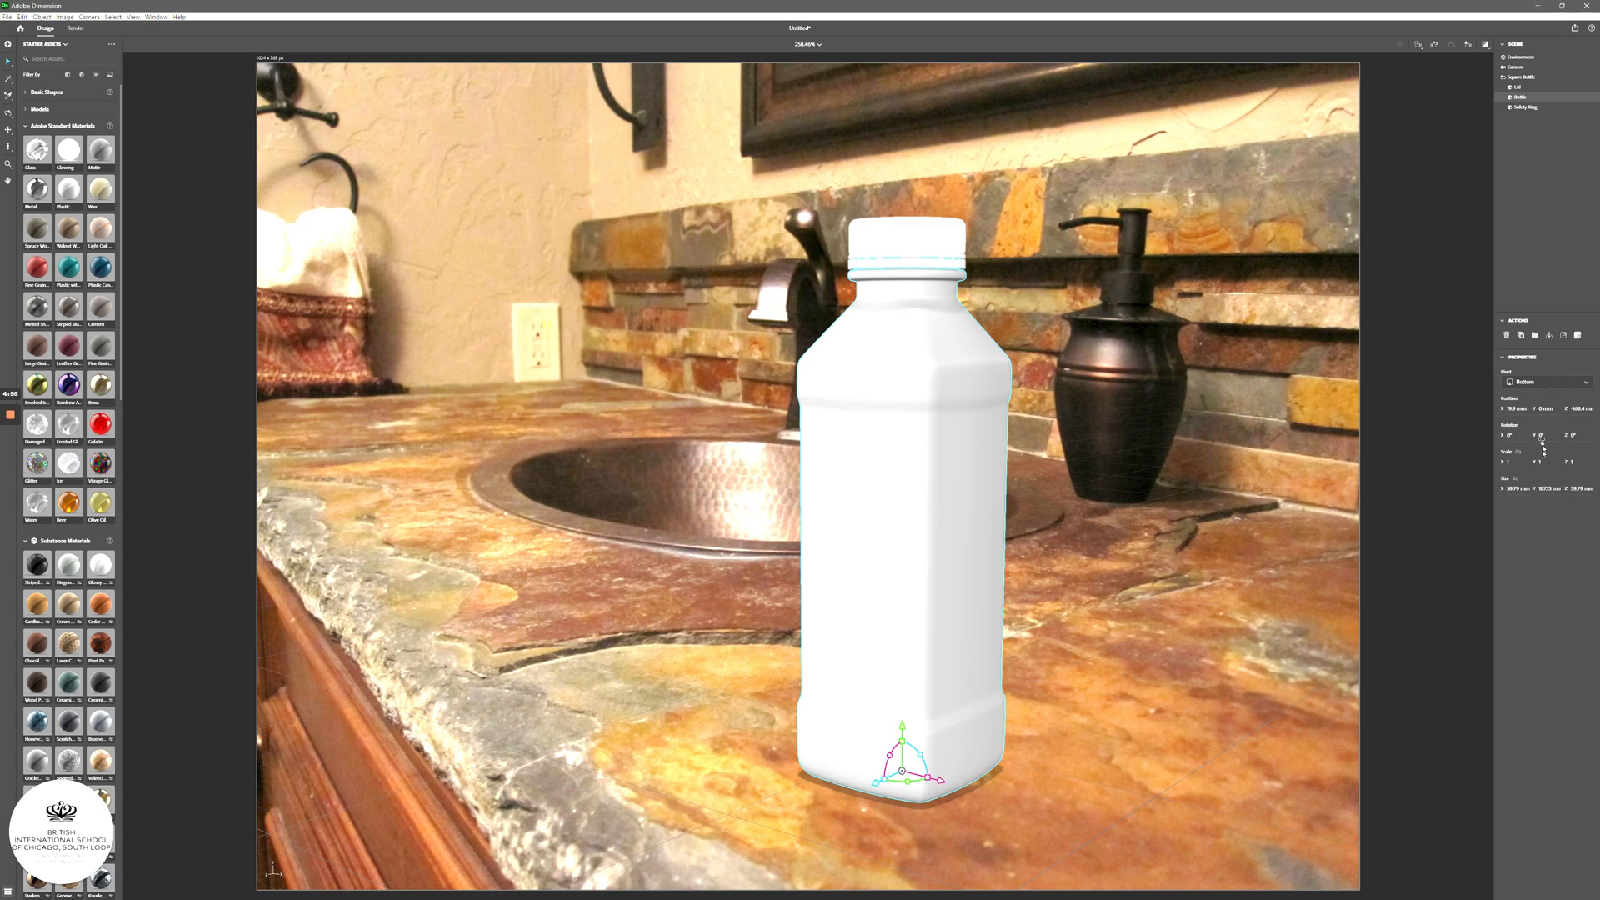
pyautogui.click(1517, 96)
pyautogui.click(1576, 336)
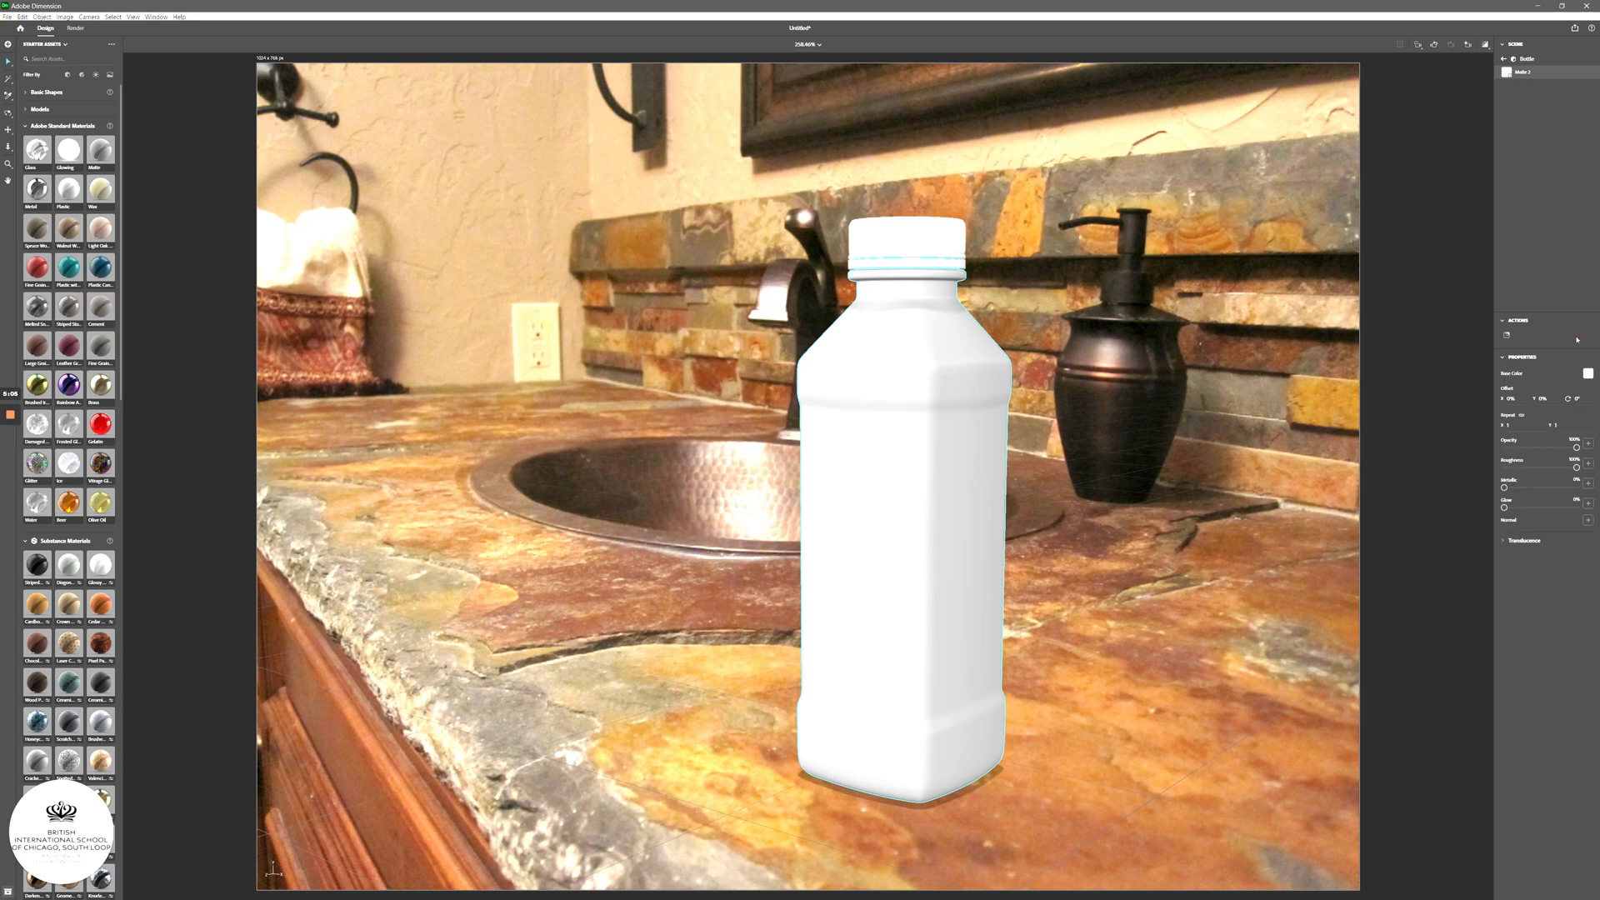
# - Change the bottle body's Base Color from white to a bright blue
pyautogui.click(1586, 375)
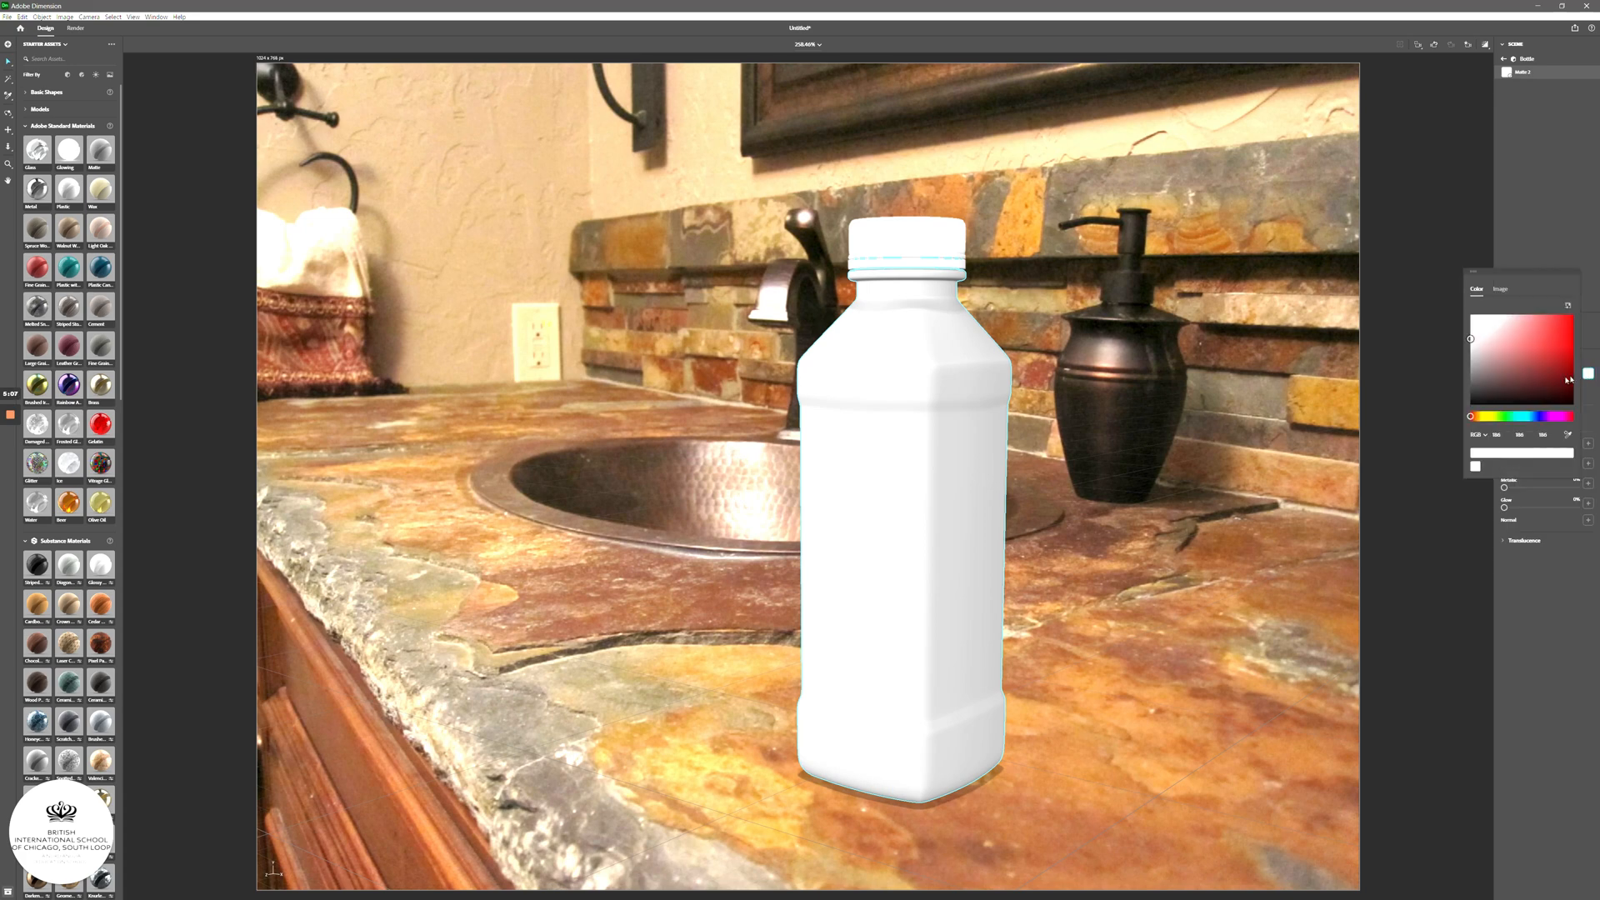
pyautogui.moveTo(1471, 341); pyautogui.dragTo(1532, 380)
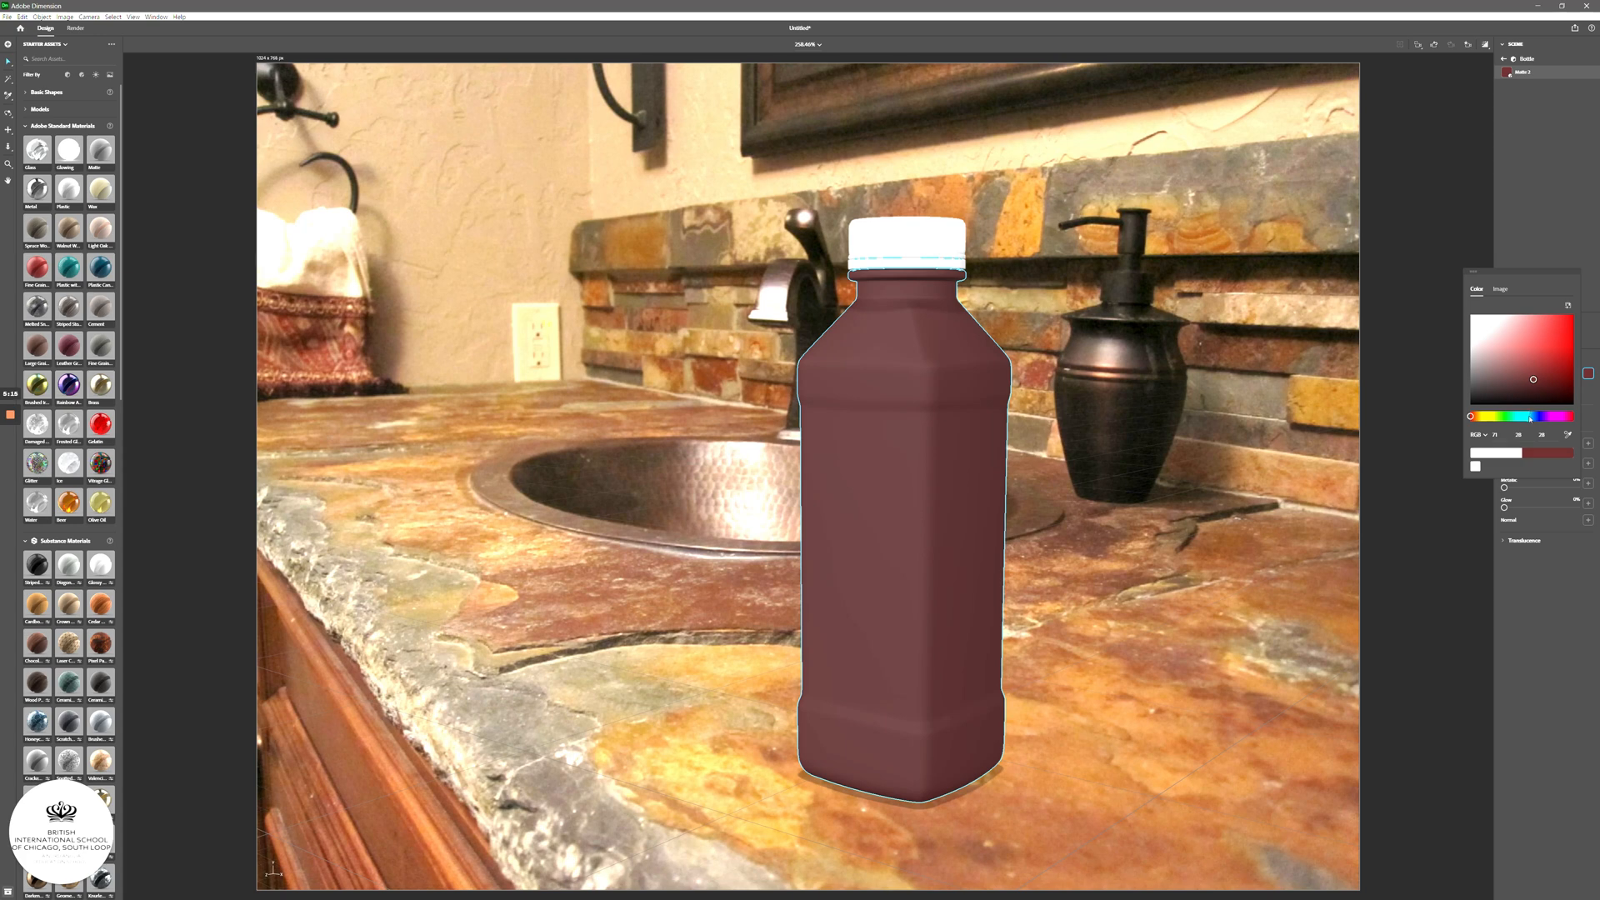
pyautogui.click(1535, 416)
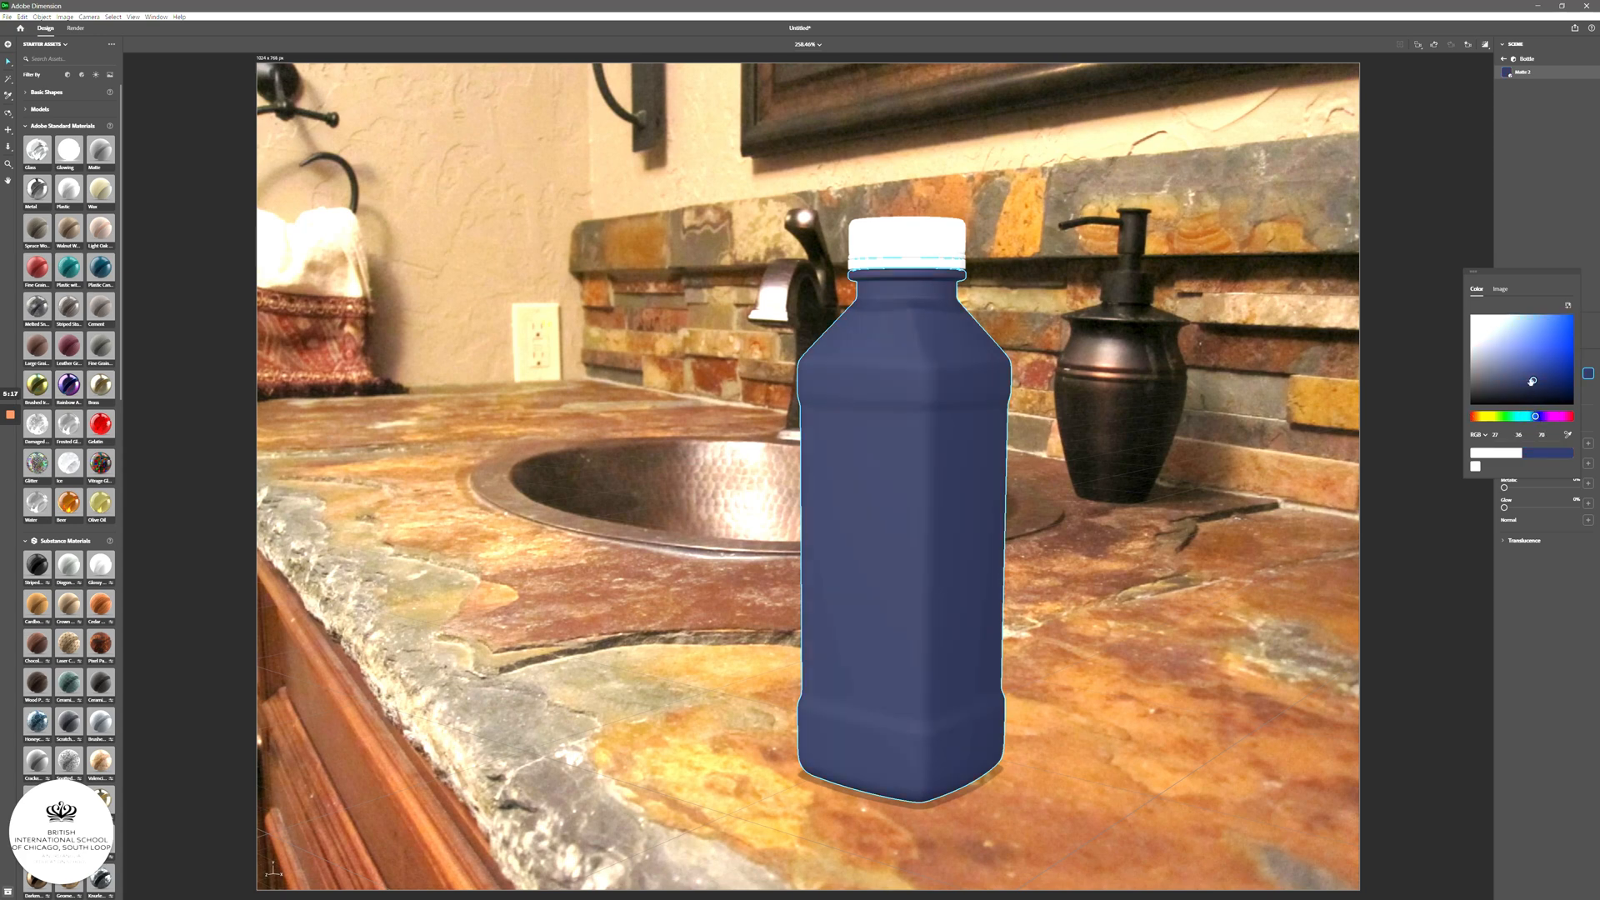
pyautogui.moveTo(1531, 381); pyautogui.dragTo(1559, 333)
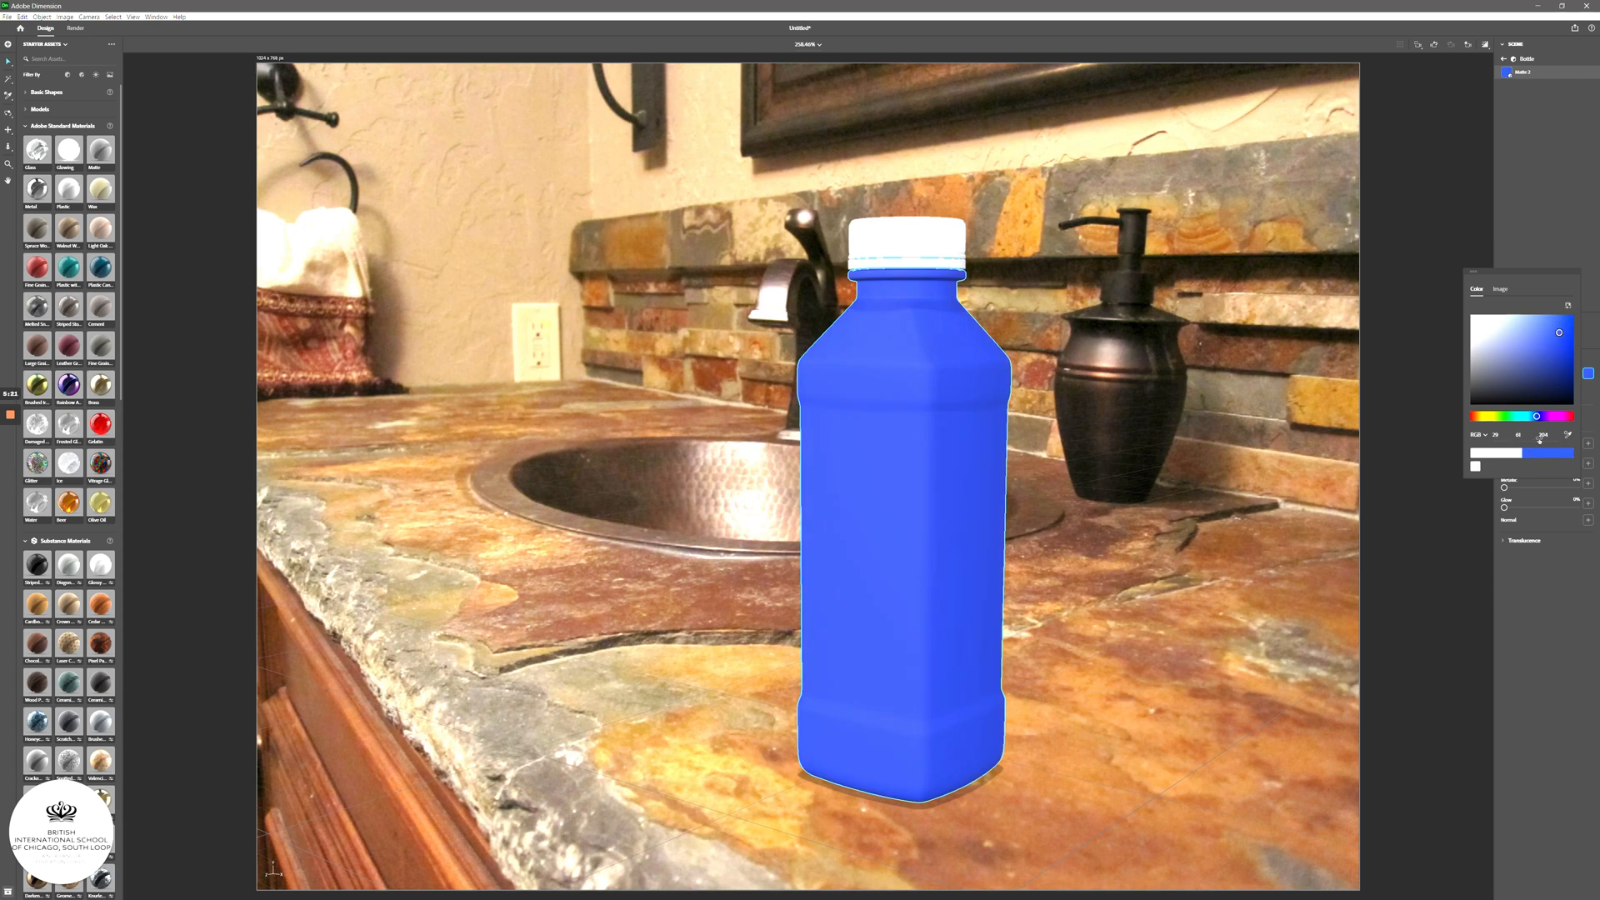
pyautogui.click(1528, 244)
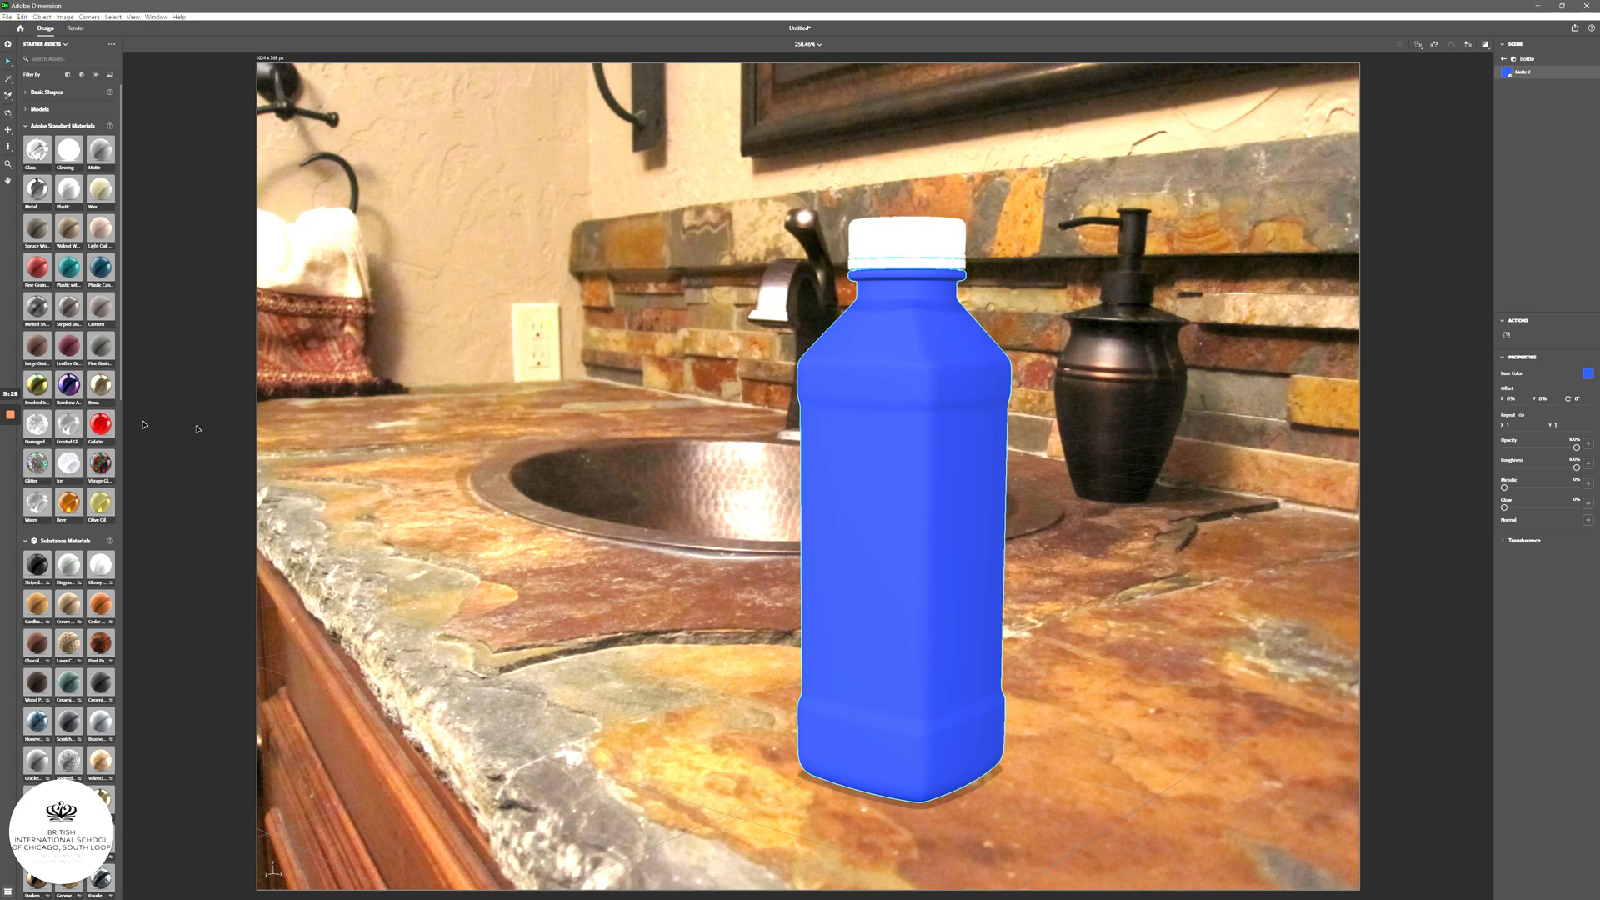
pyautogui.scroll(-3, 59, 447)
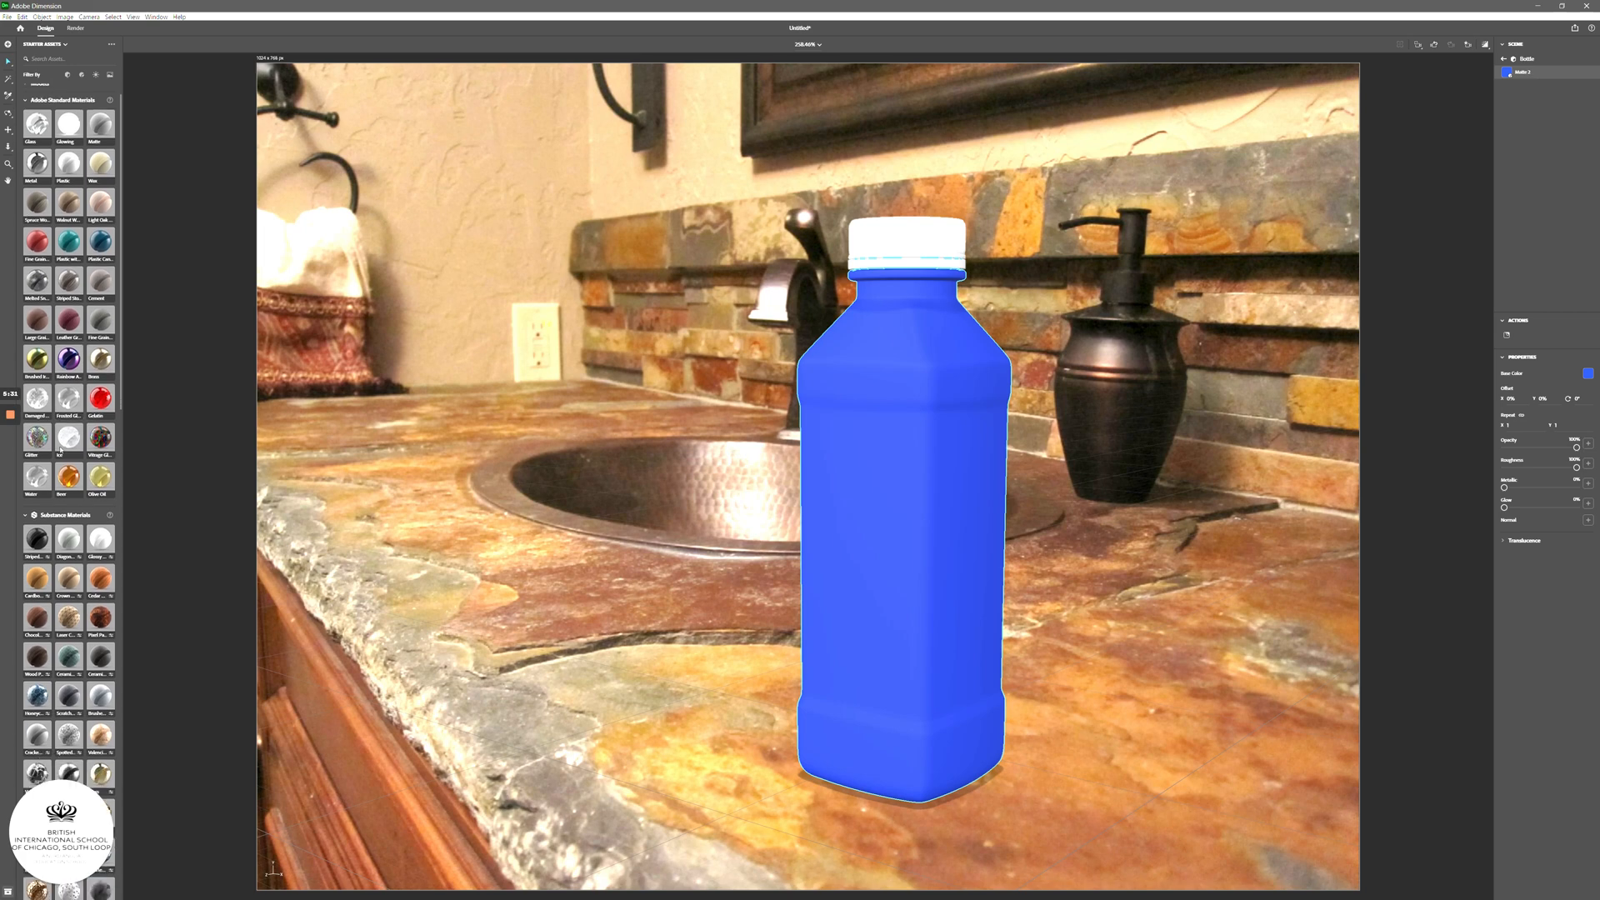
# - Apply Spruce Wood to the bottle body and rotate its Base Color texture 90° for vertical grain
pyautogui.scroll(3, 60, 449)
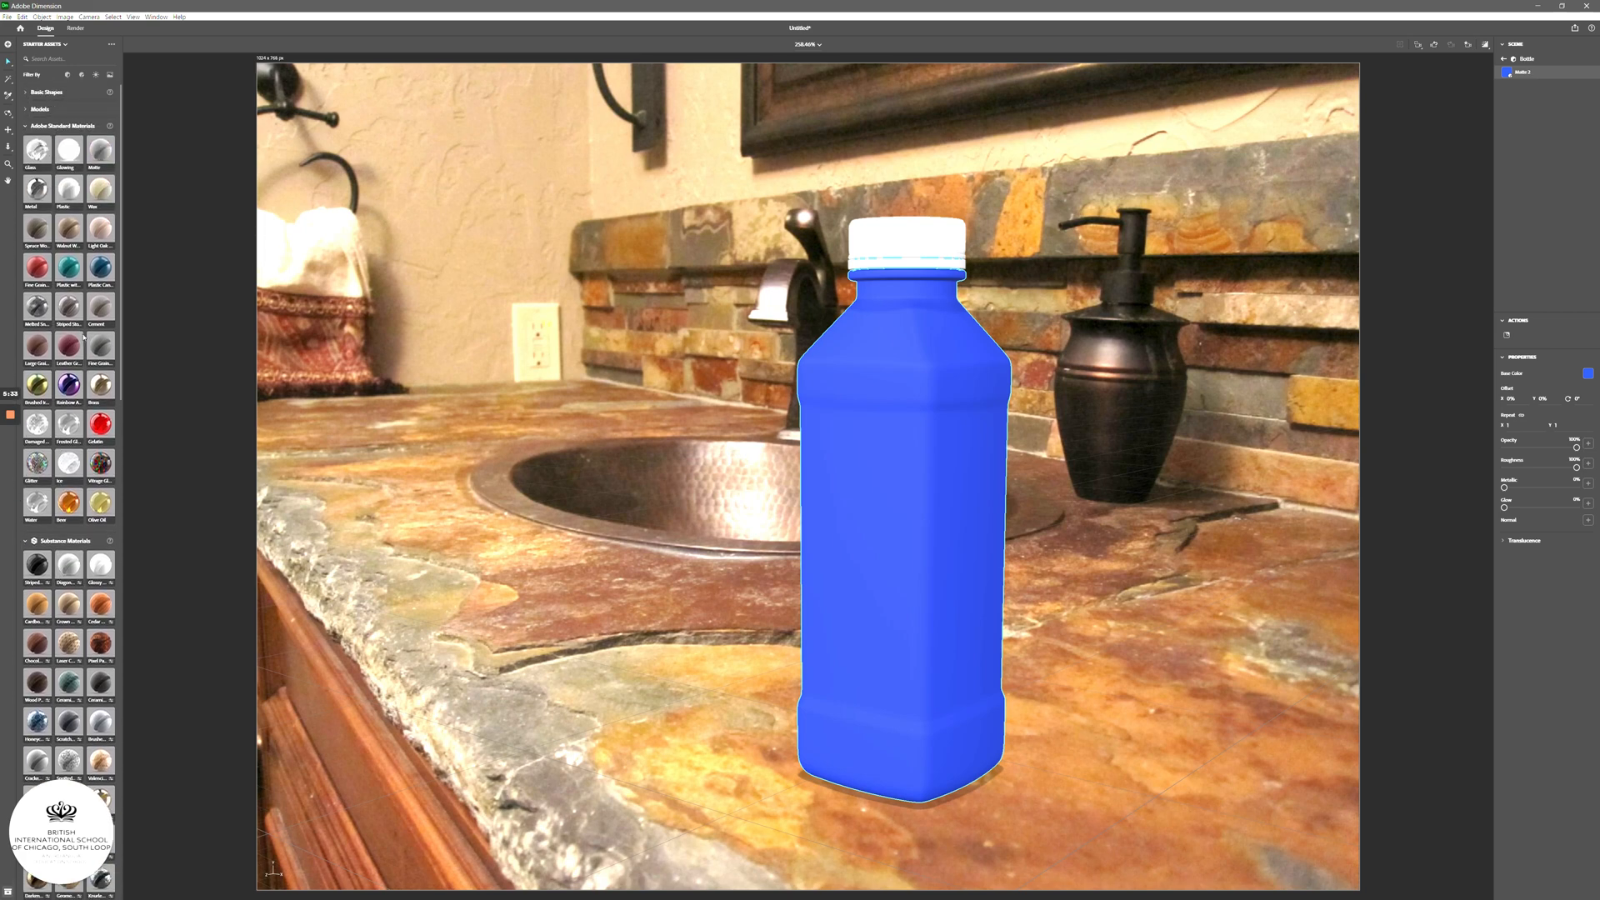
pyautogui.click(44, 235)
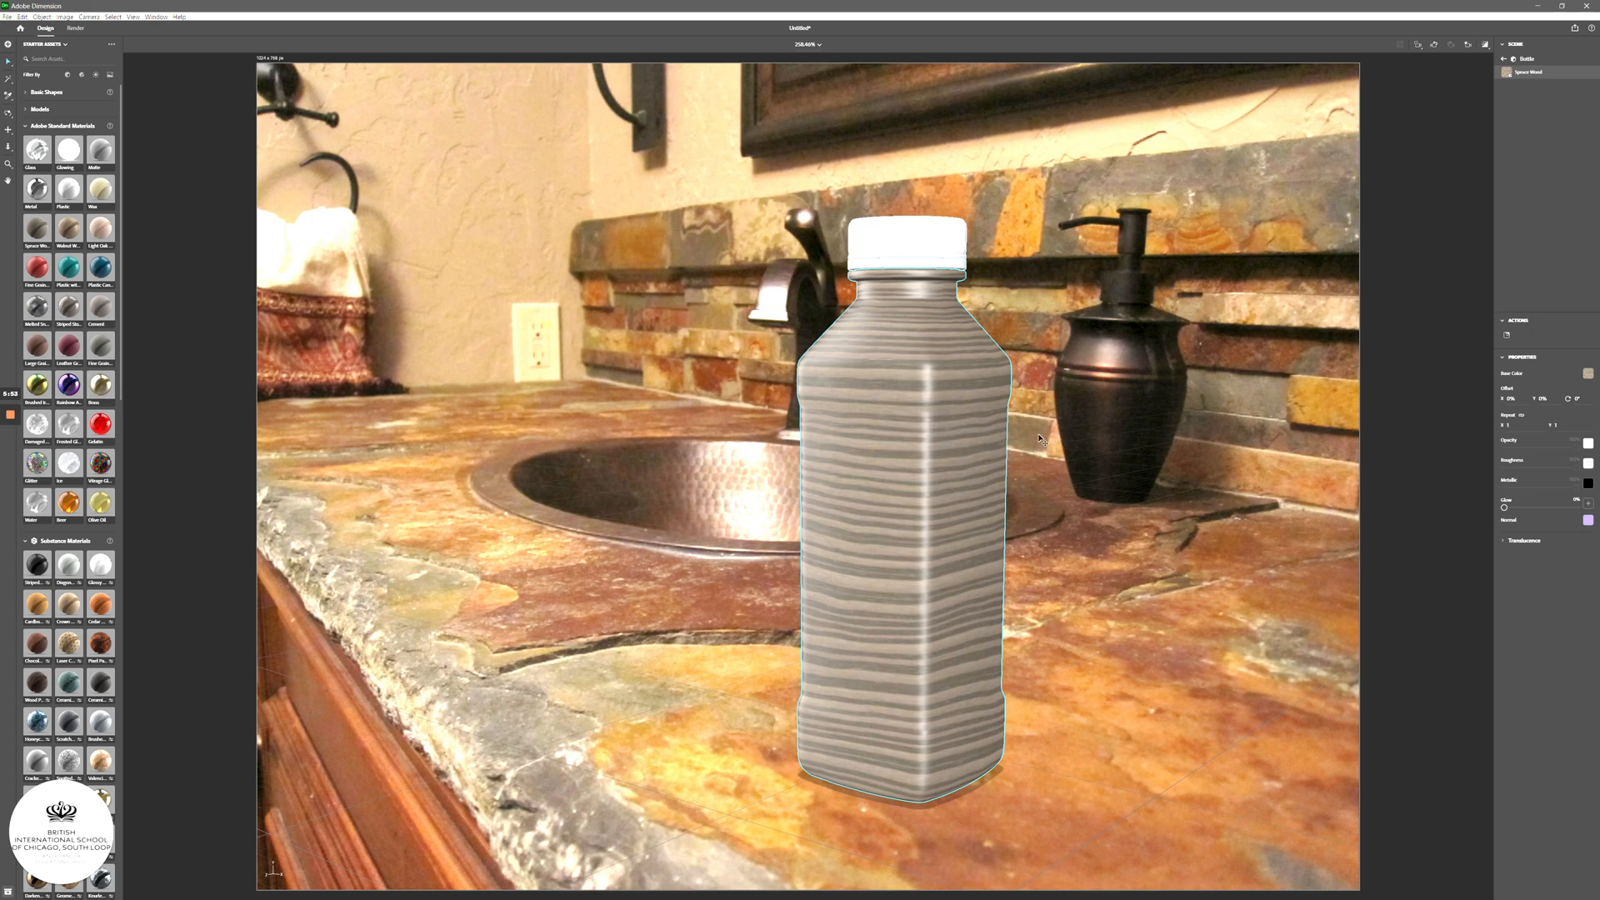
pyautogui.click(1586, 374)
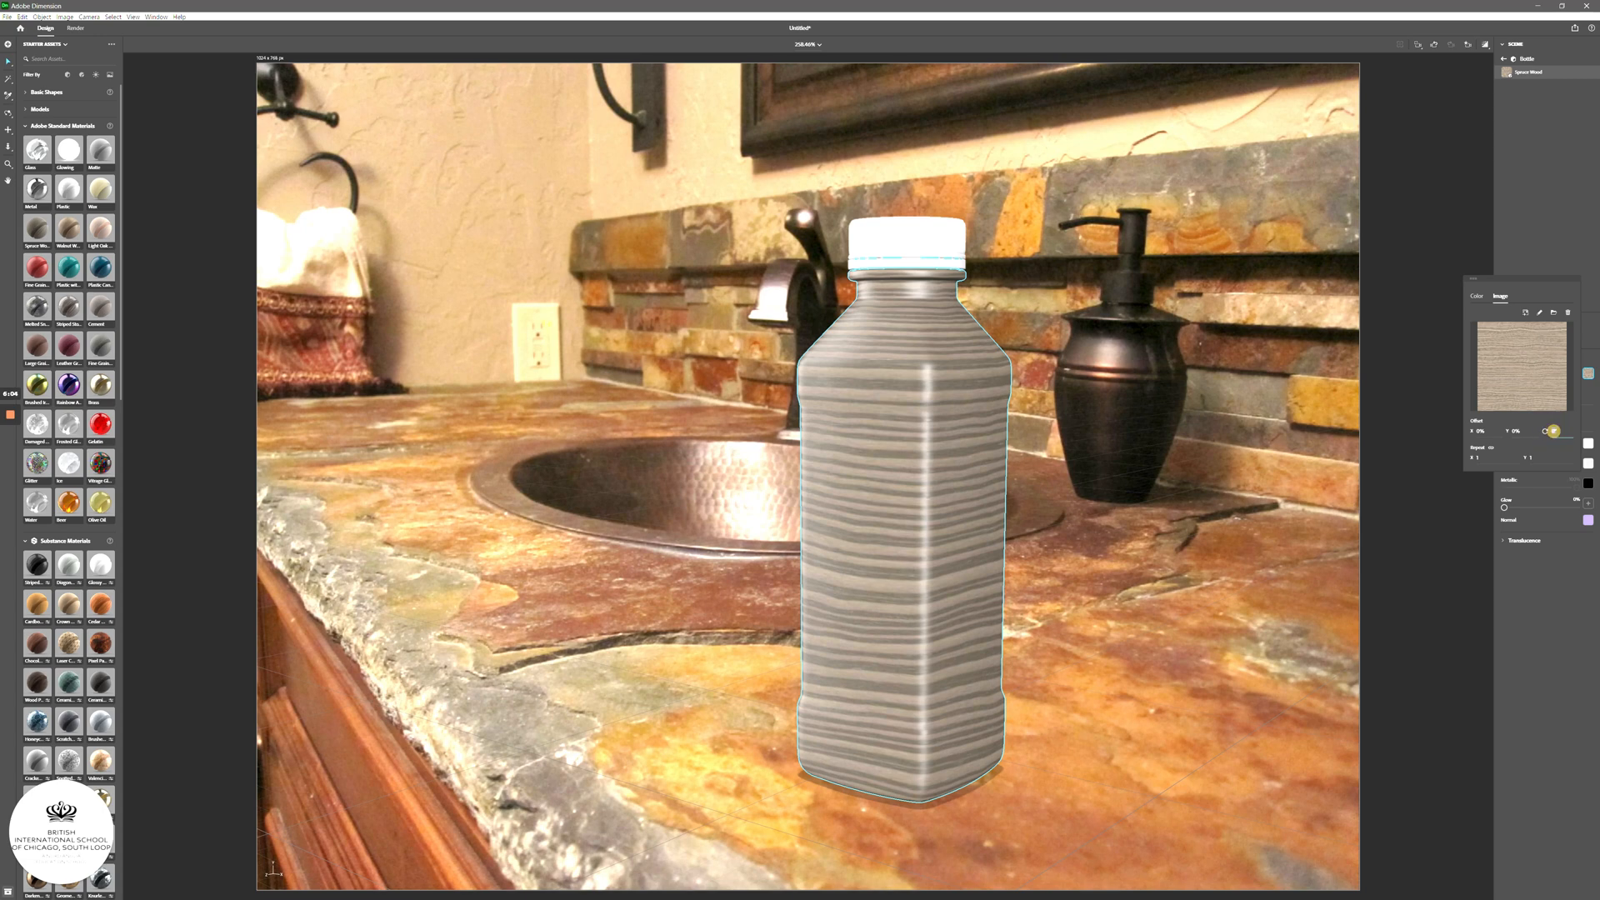
pyautogui.click(1554, 432)
pyautogui.press('Return')
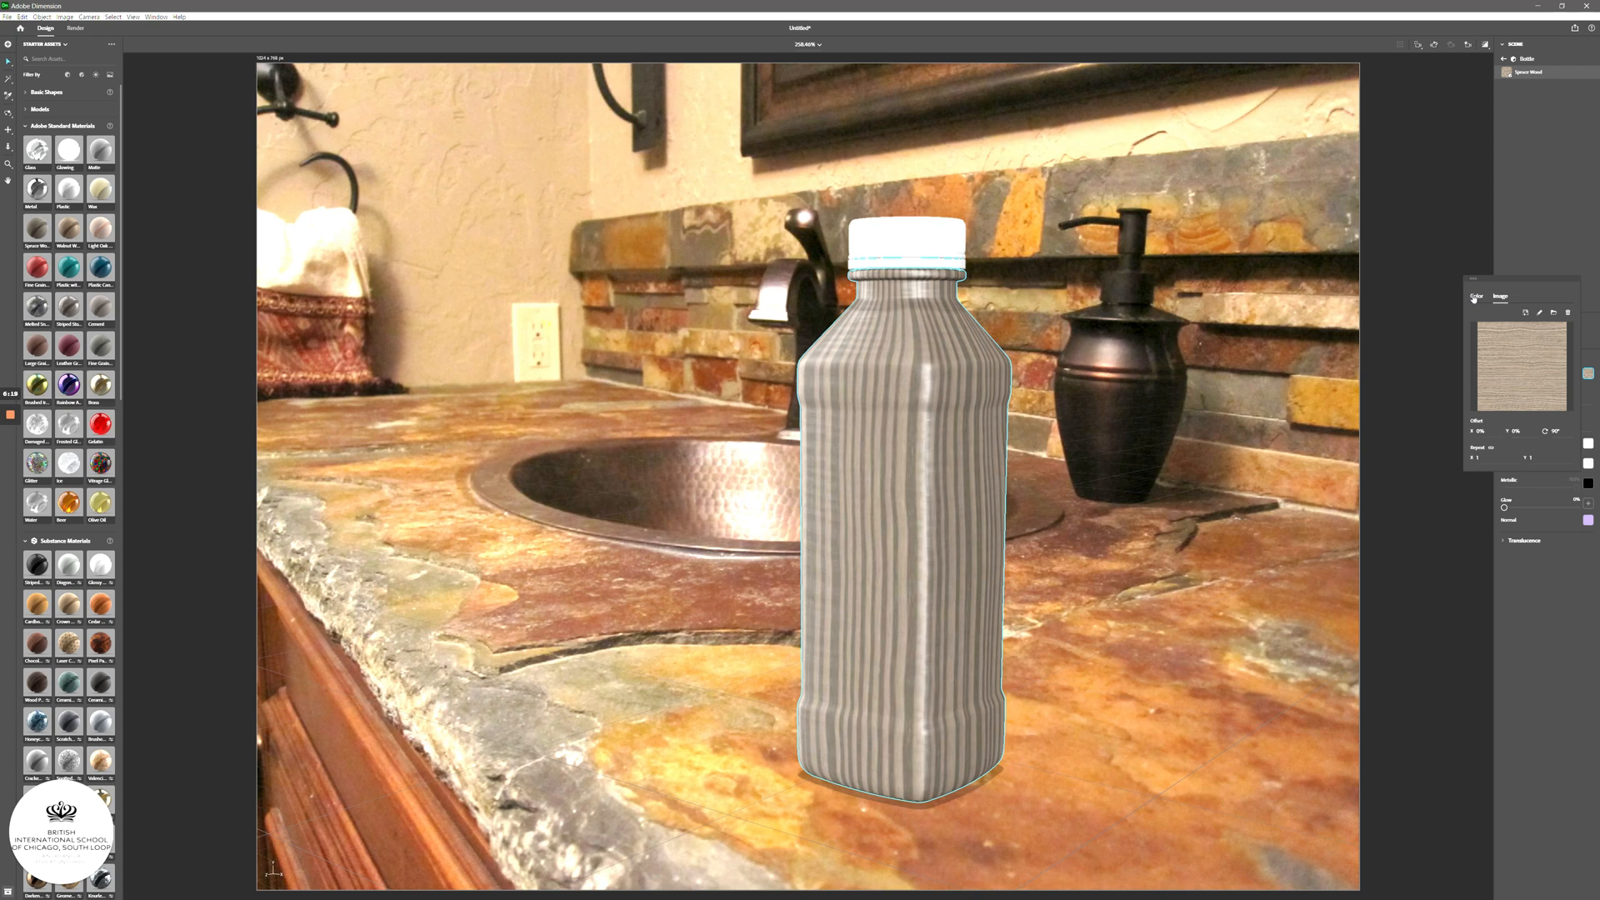
# - Replace the wood image with a plain dark blue-grey Base Color
pyautogui.click(1474, 297)
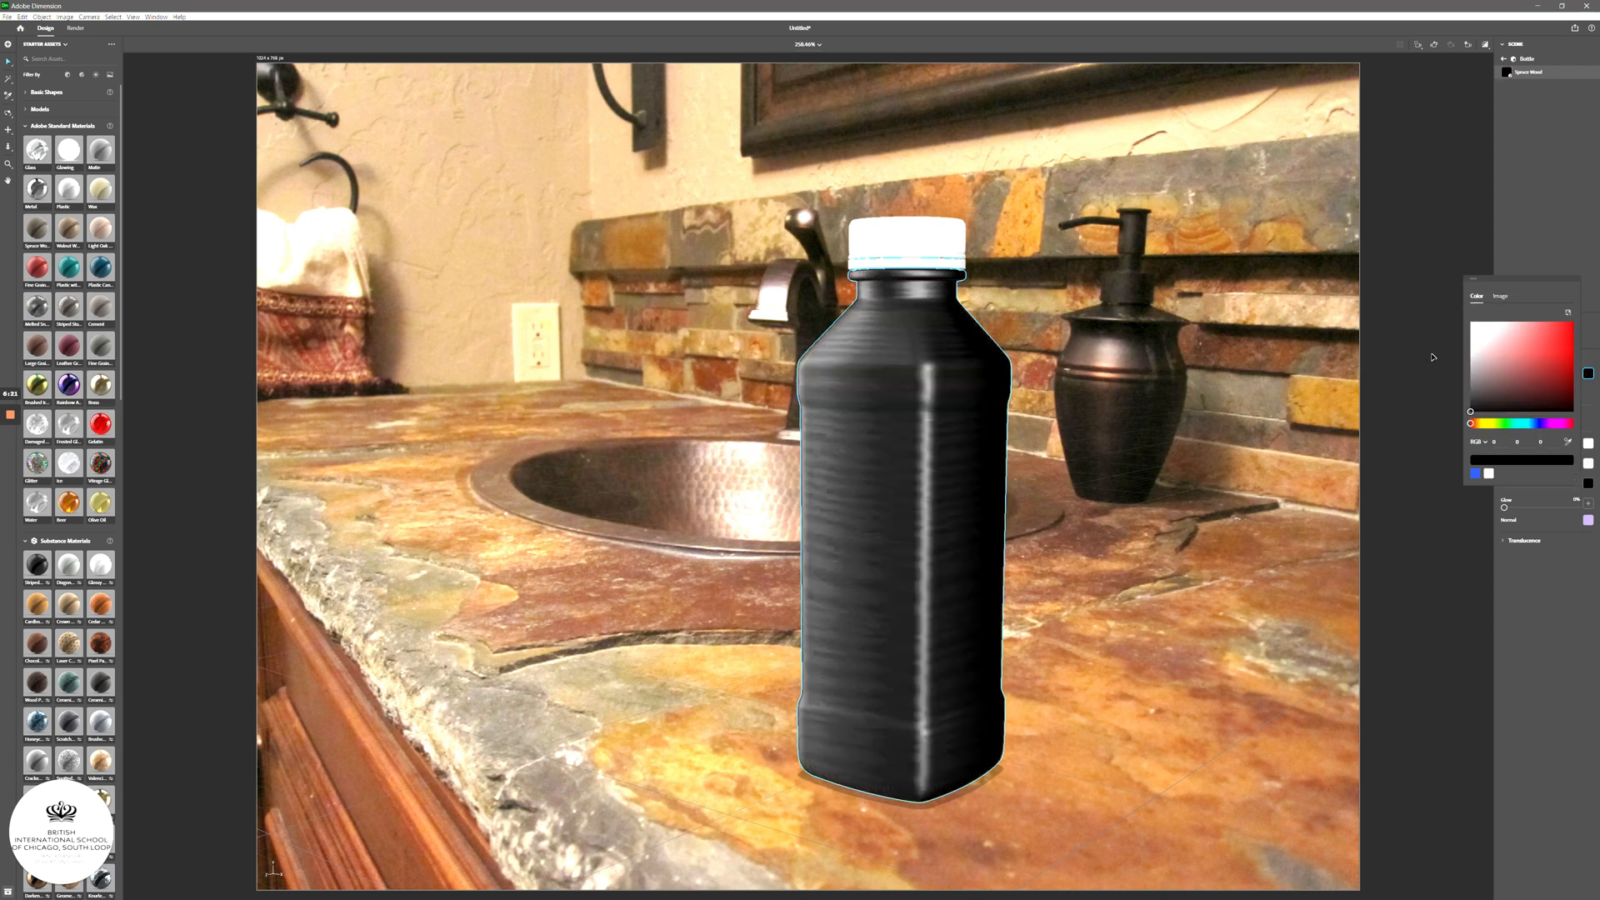
pyautogui.moveTo(1562, 341); pyautogui.dragTo(1509, 392)
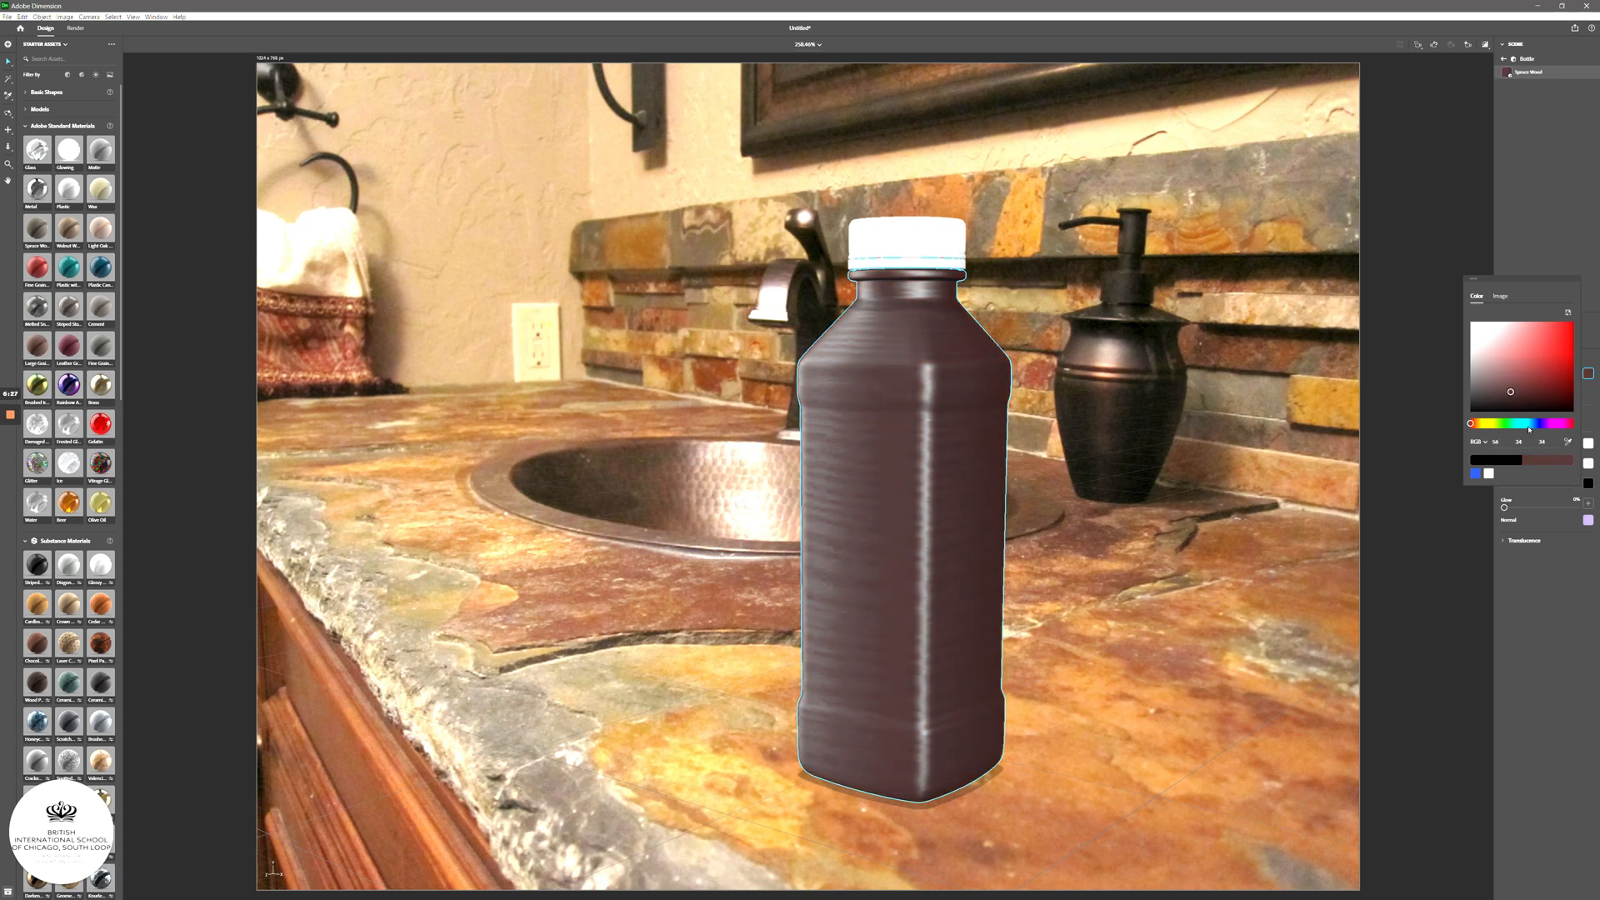
pyautogui.click(1528, 423)
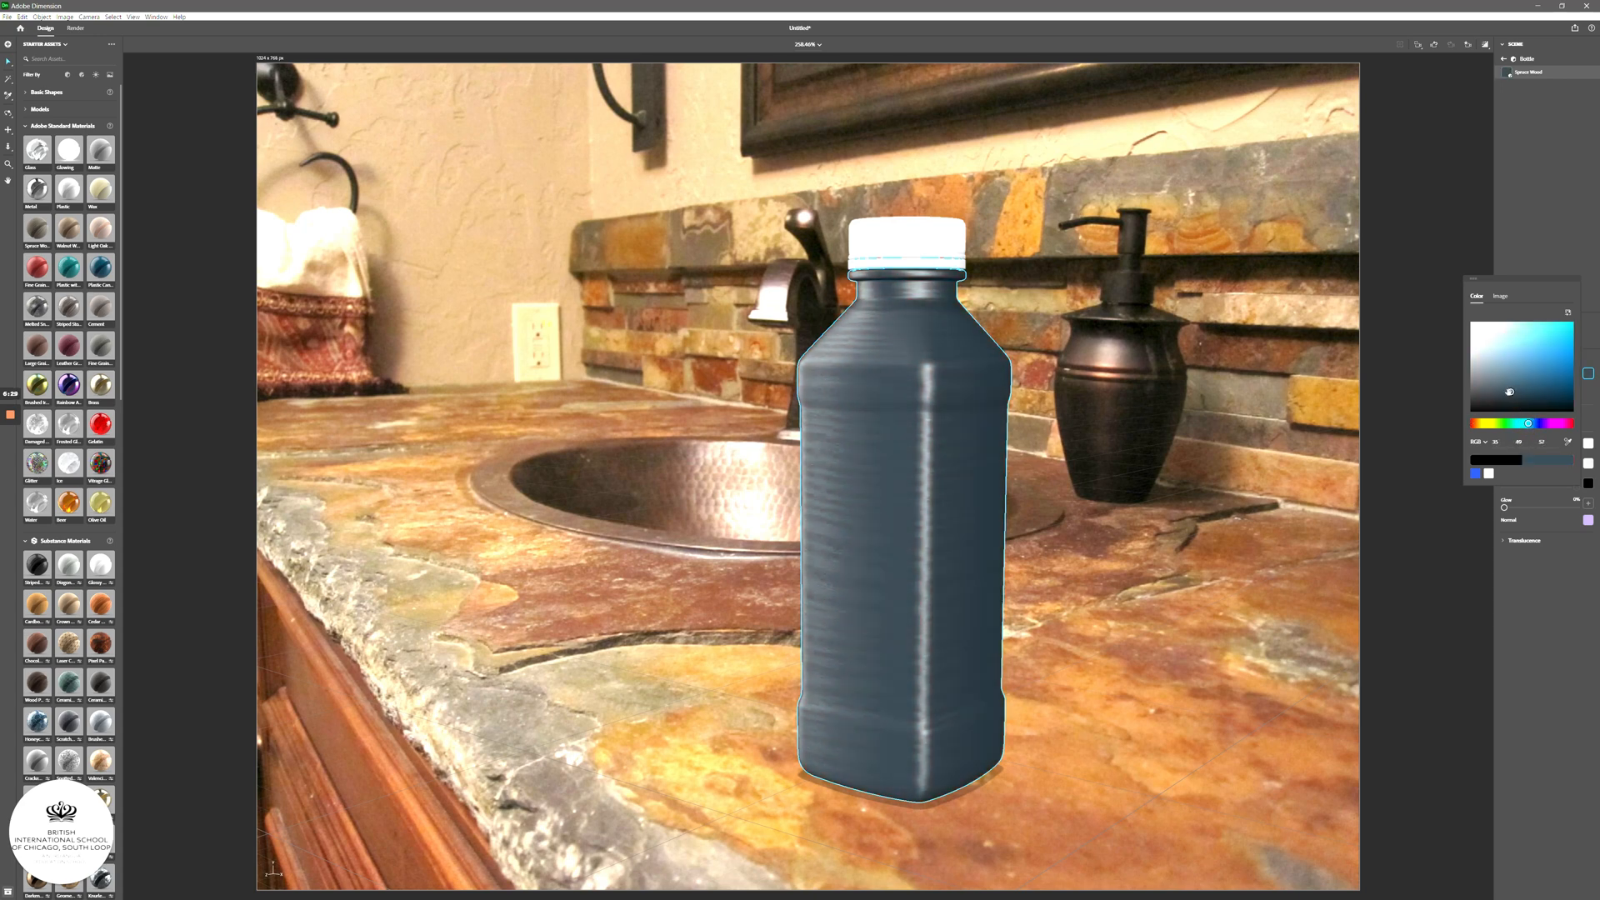
pyautogui.moveTo(1510, 392)
pyautogui.mouseDown()
pyautogui.moveTo(1509, 371)
pyautogui.moveTo(1495, 393)
pyautogui.mouseUp()
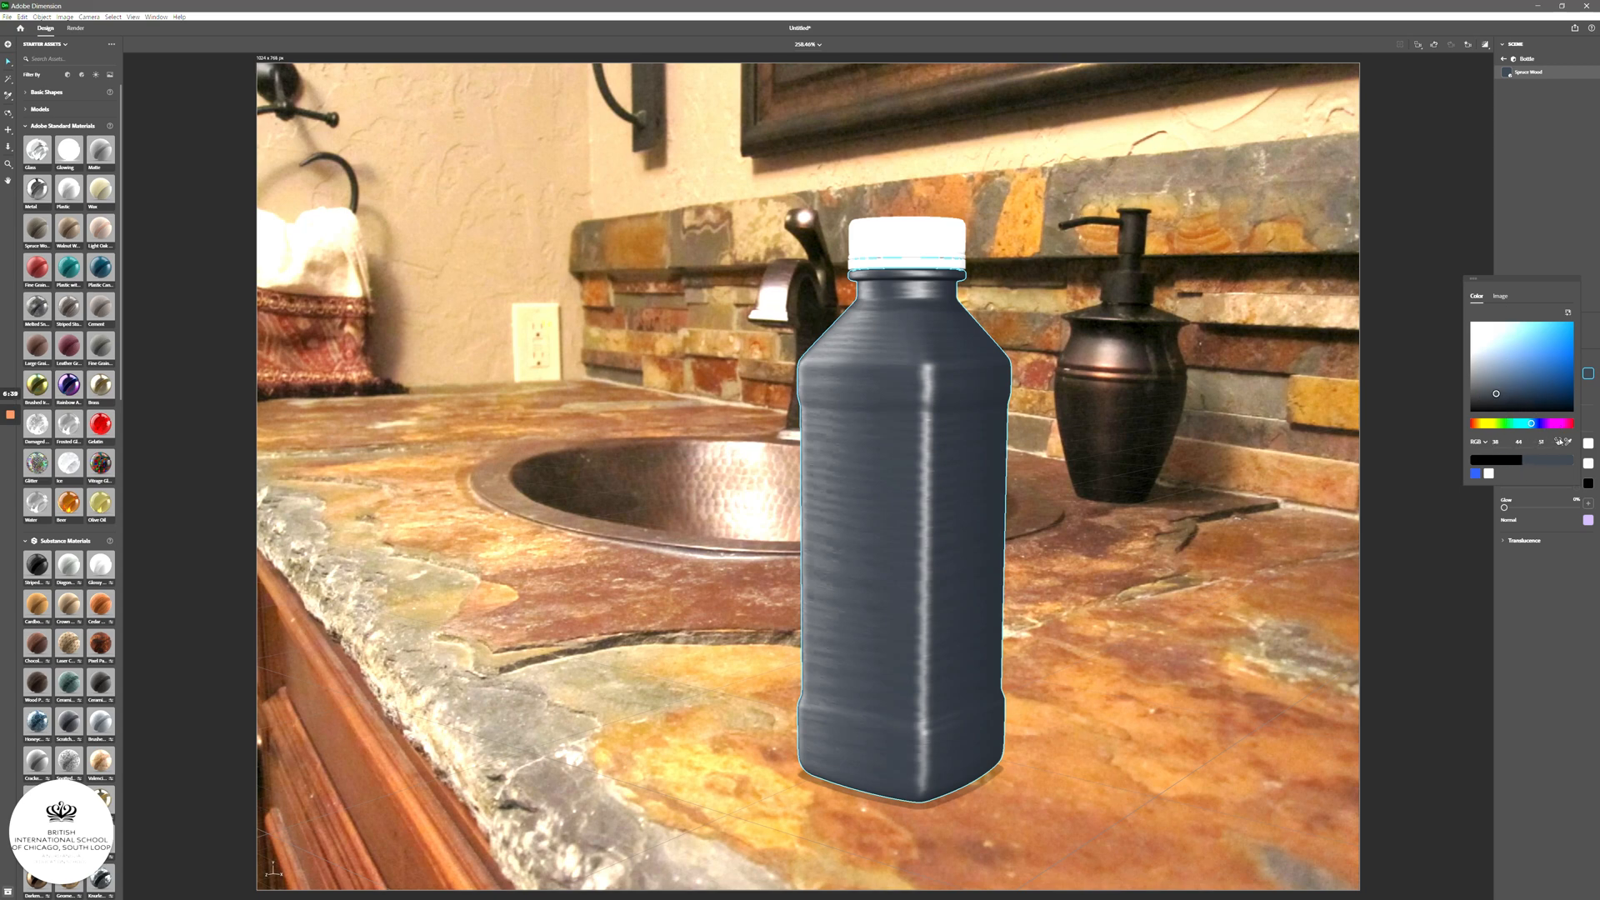
pyautogui.click(1565, 254)
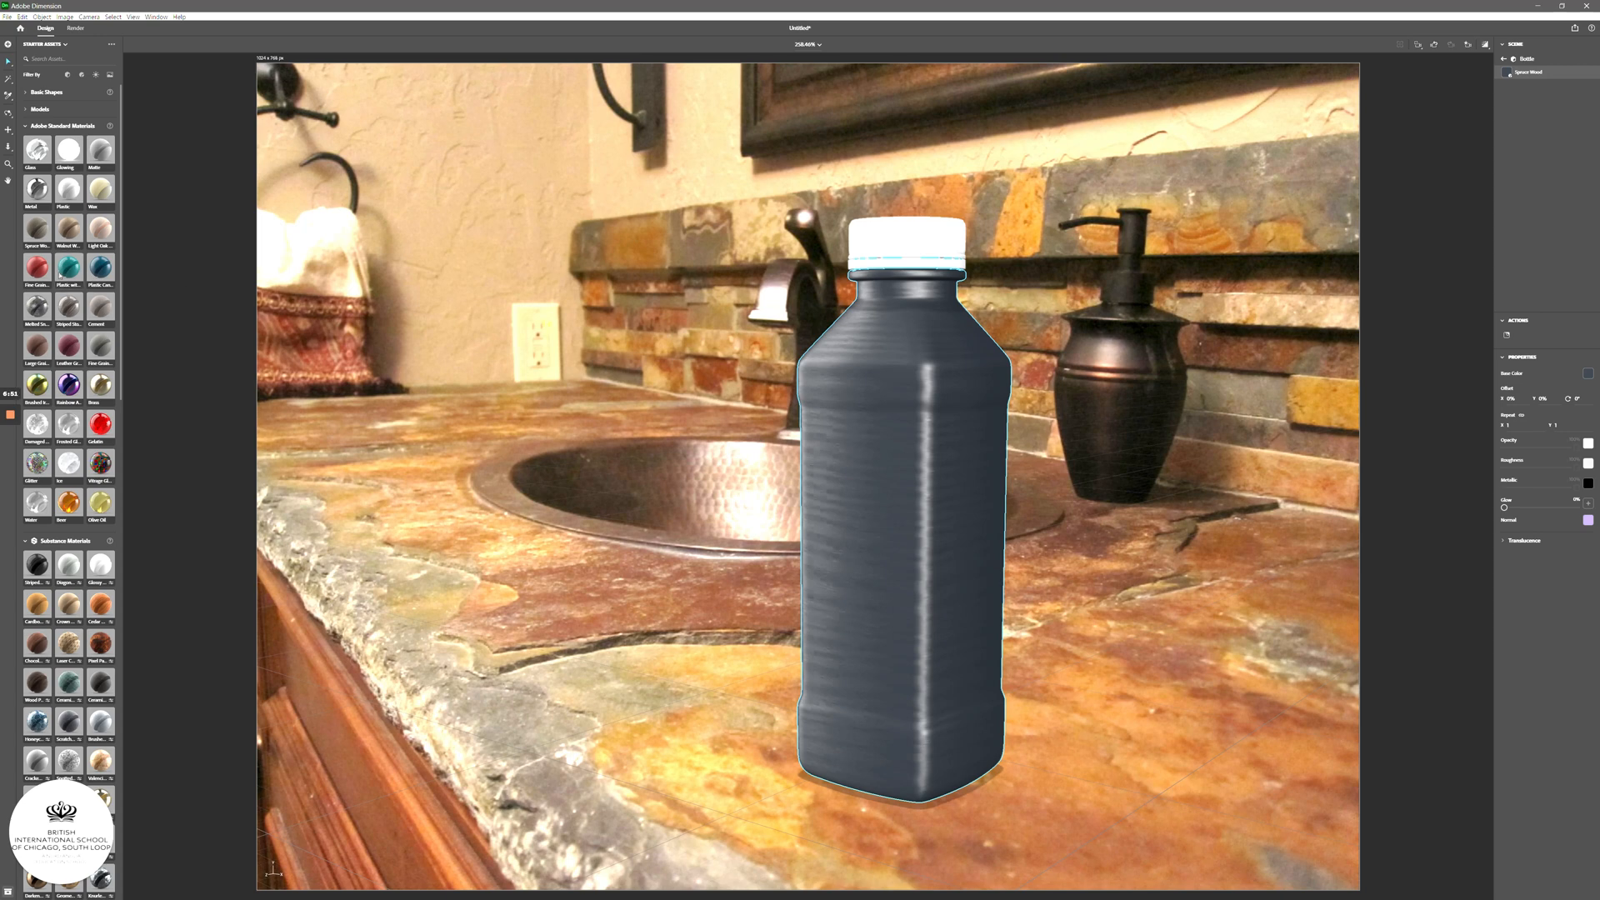
pyautogui.click(943, 243)
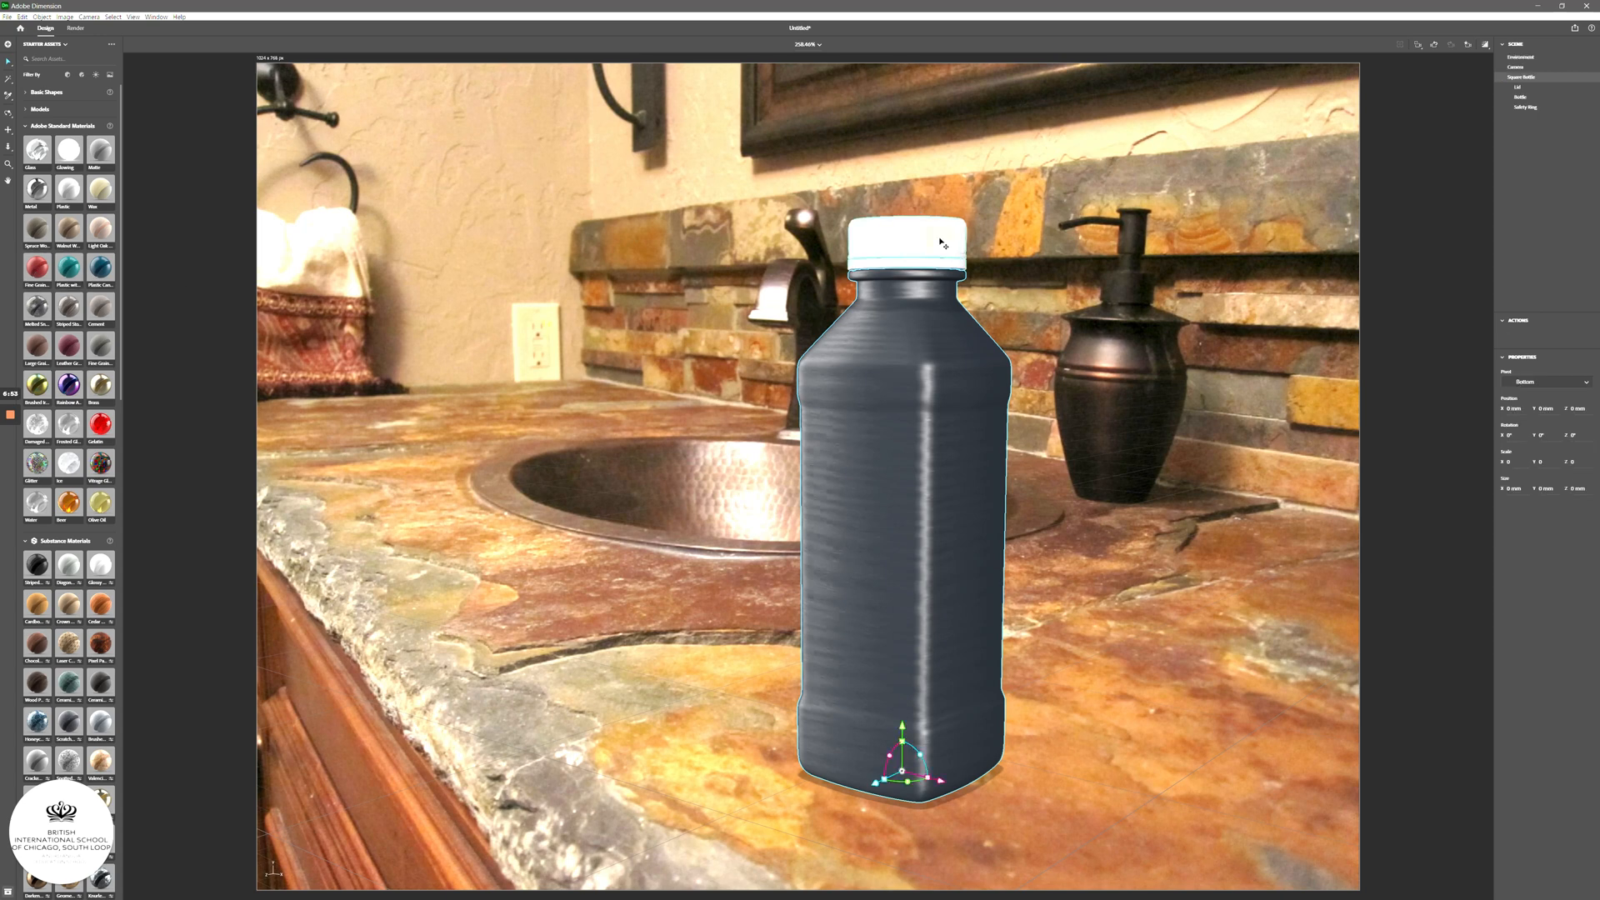
# - Give the Lid a red Fine Grain Plastic material
pyautogui.click(1518, 87)
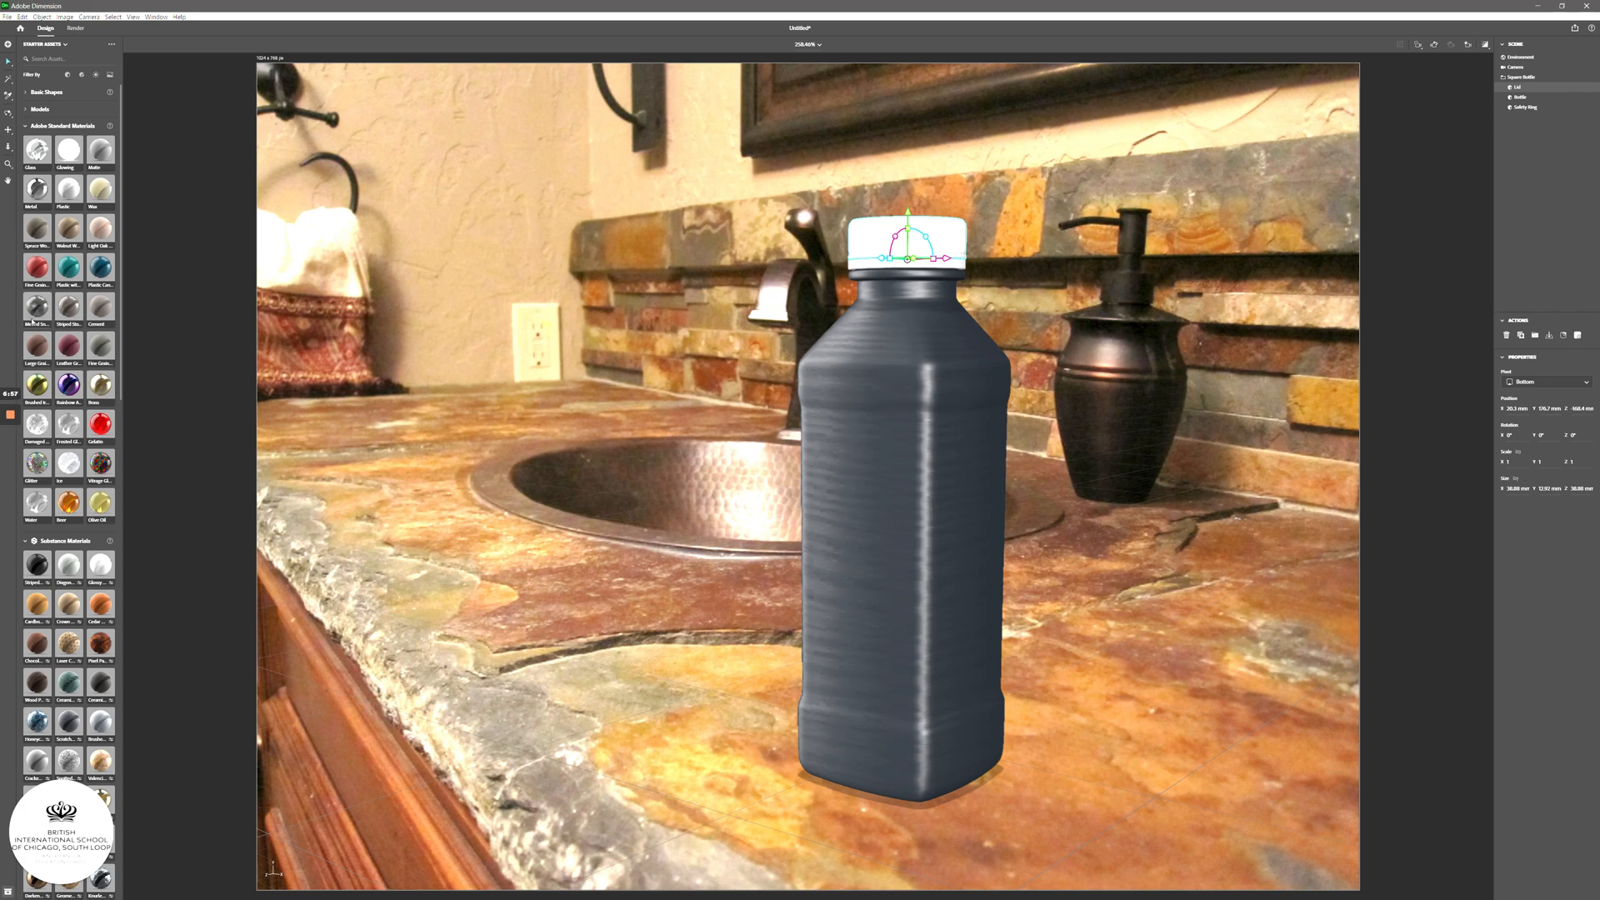
pyautogui.click(35, 266)
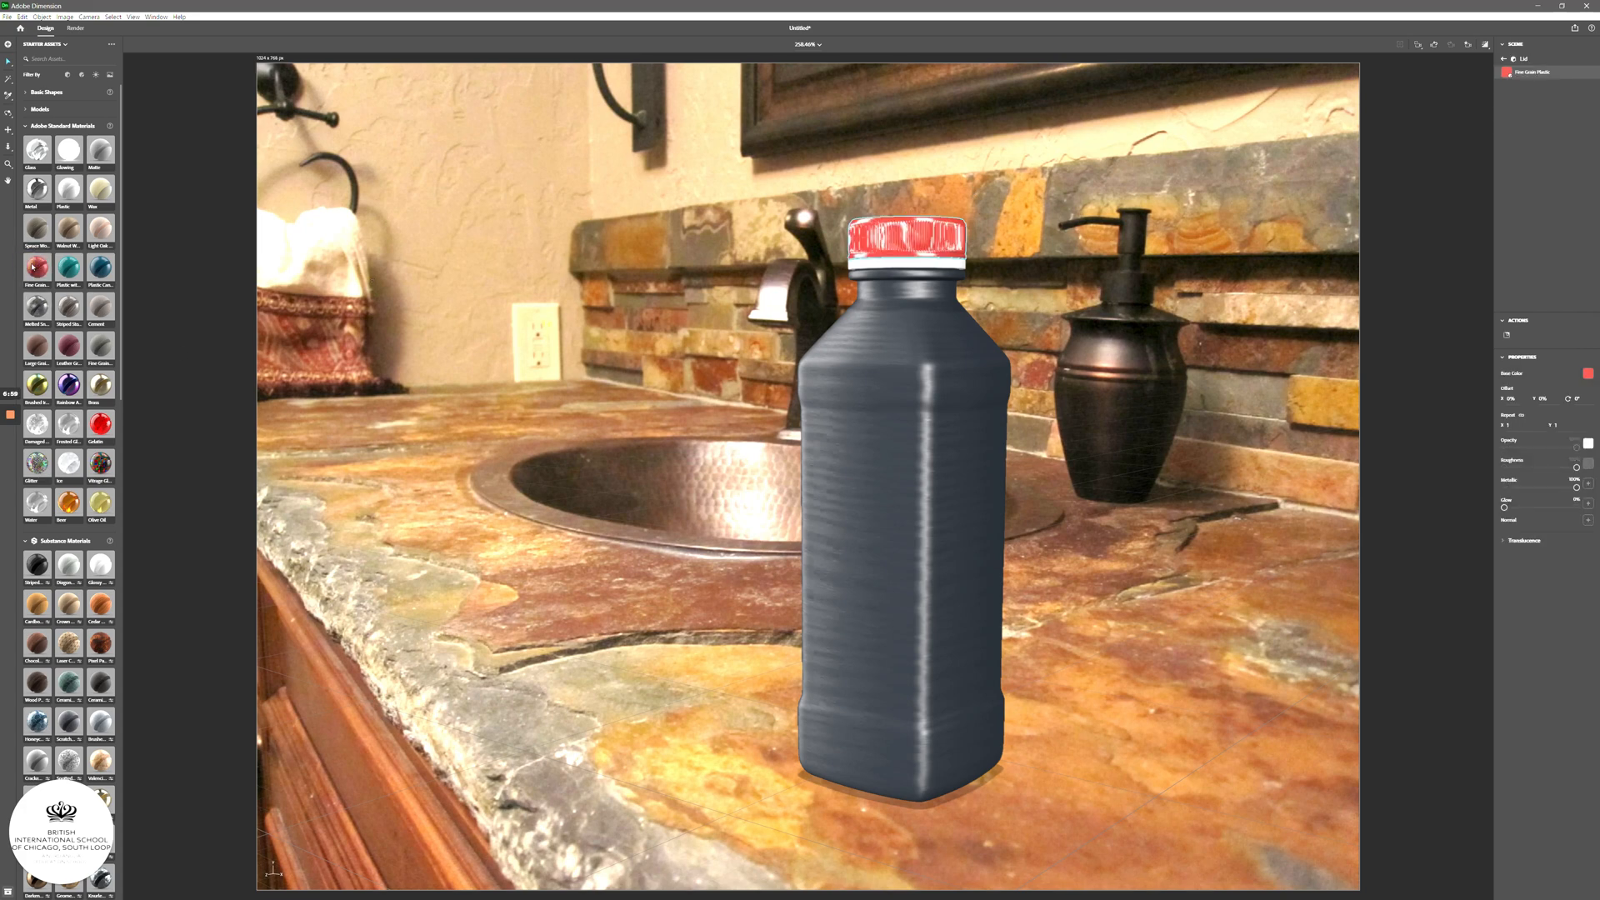
pyautogui.click(910, 272)
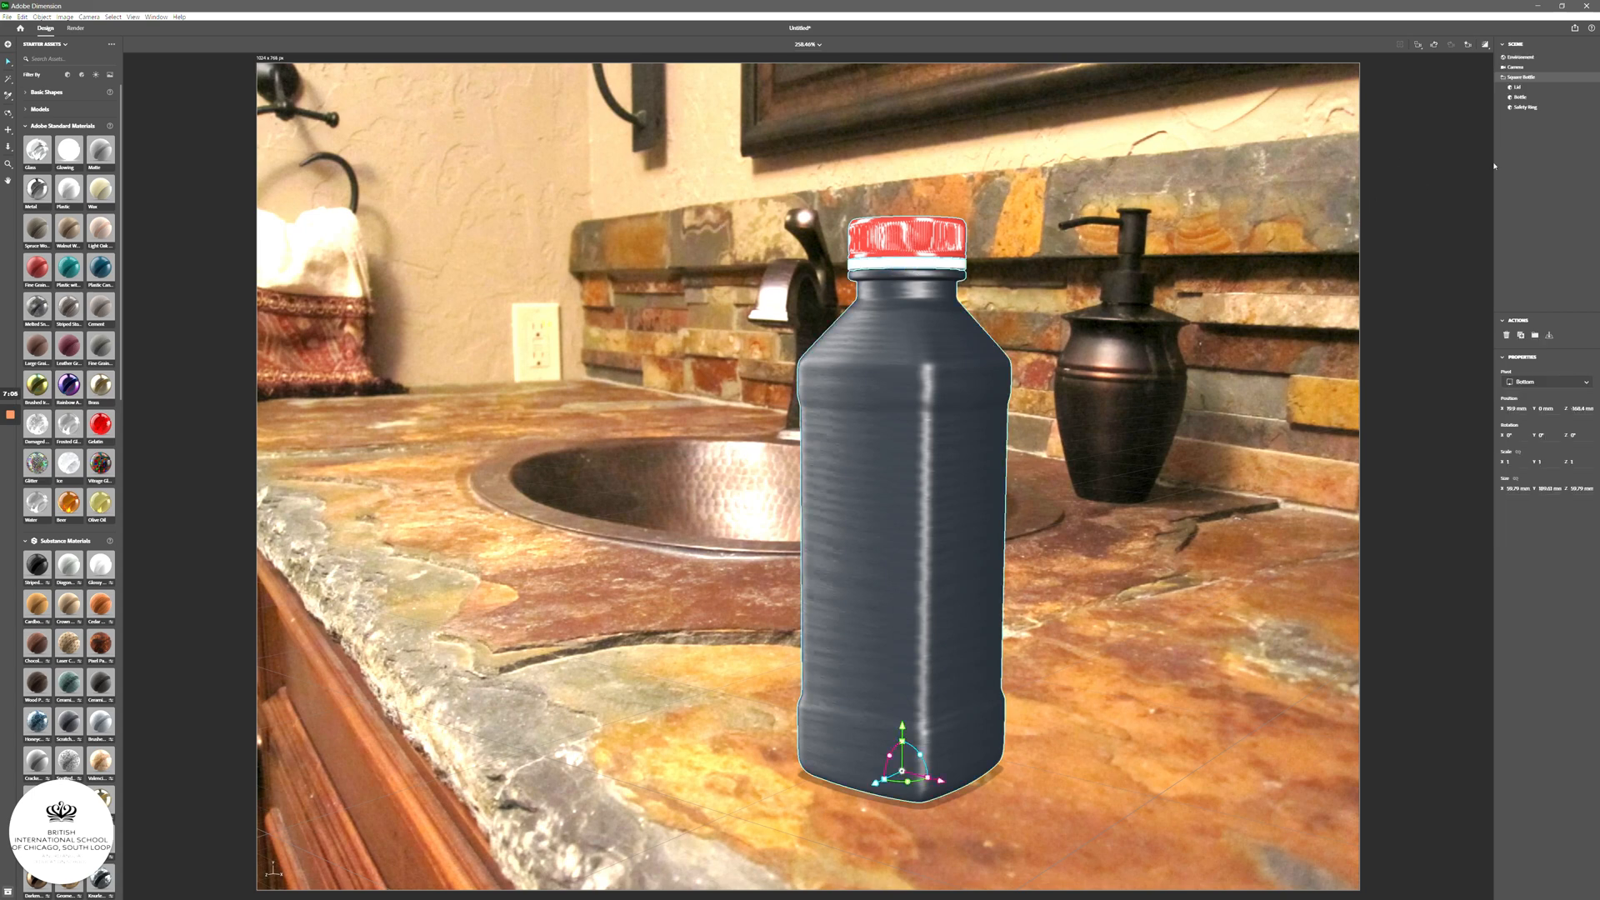
# - Apply Fine Grain Plastic to the Safety Ring and set its Base Color to plain black
pyautogui.click(1525, 106)
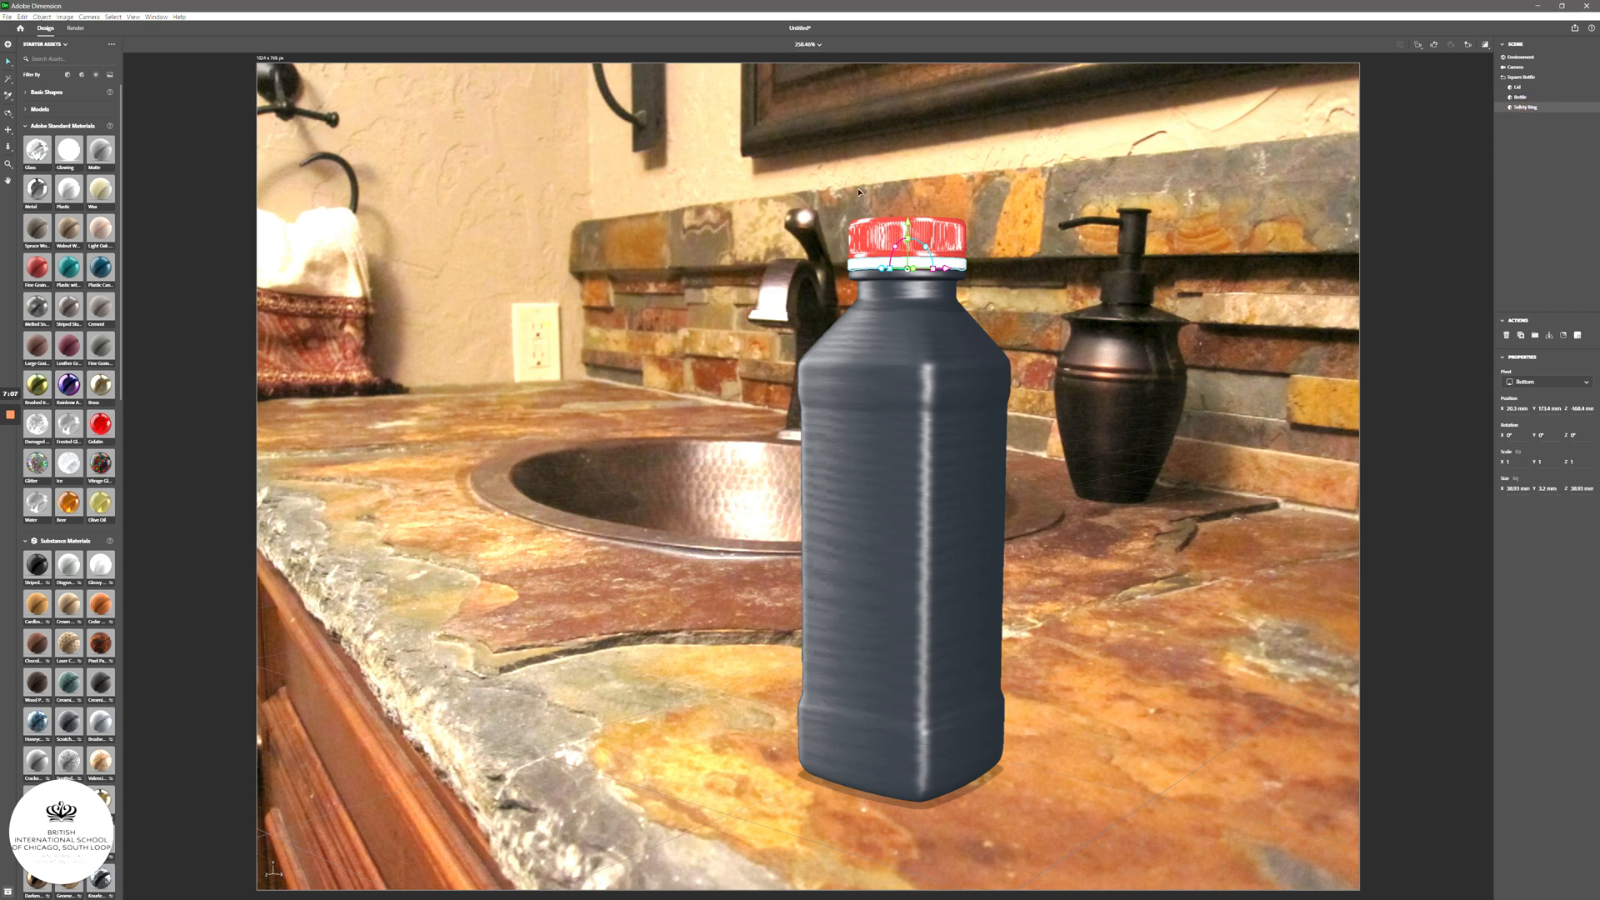
pyautogui.click(33, 268)
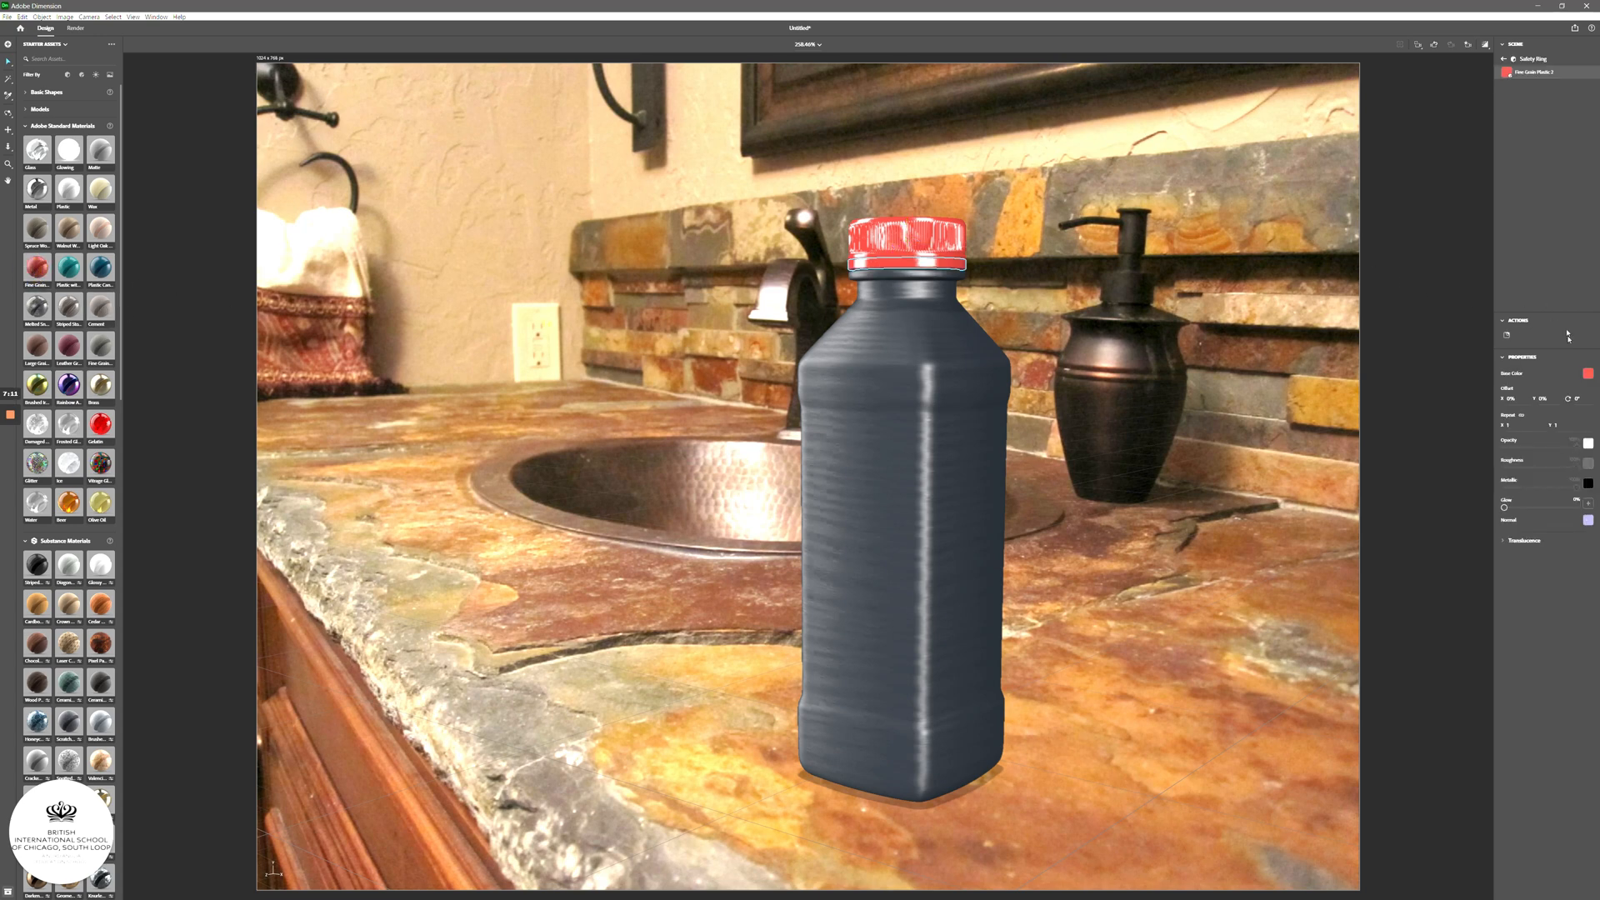
pyautogui.click(1587, 374)
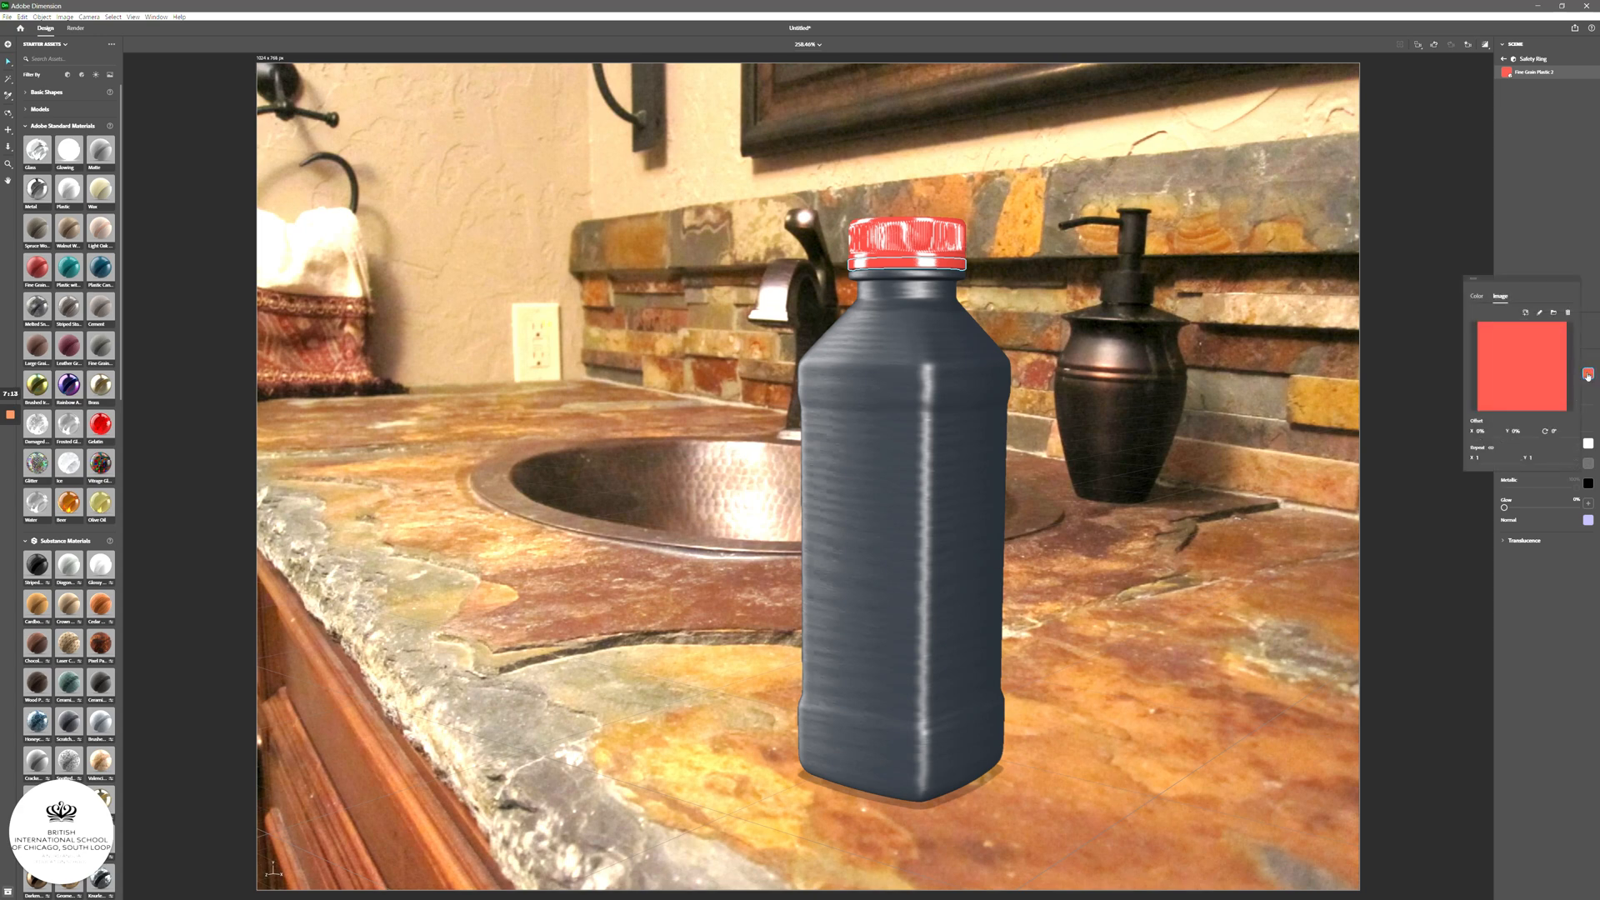
pyautogui.click(1475, 295)
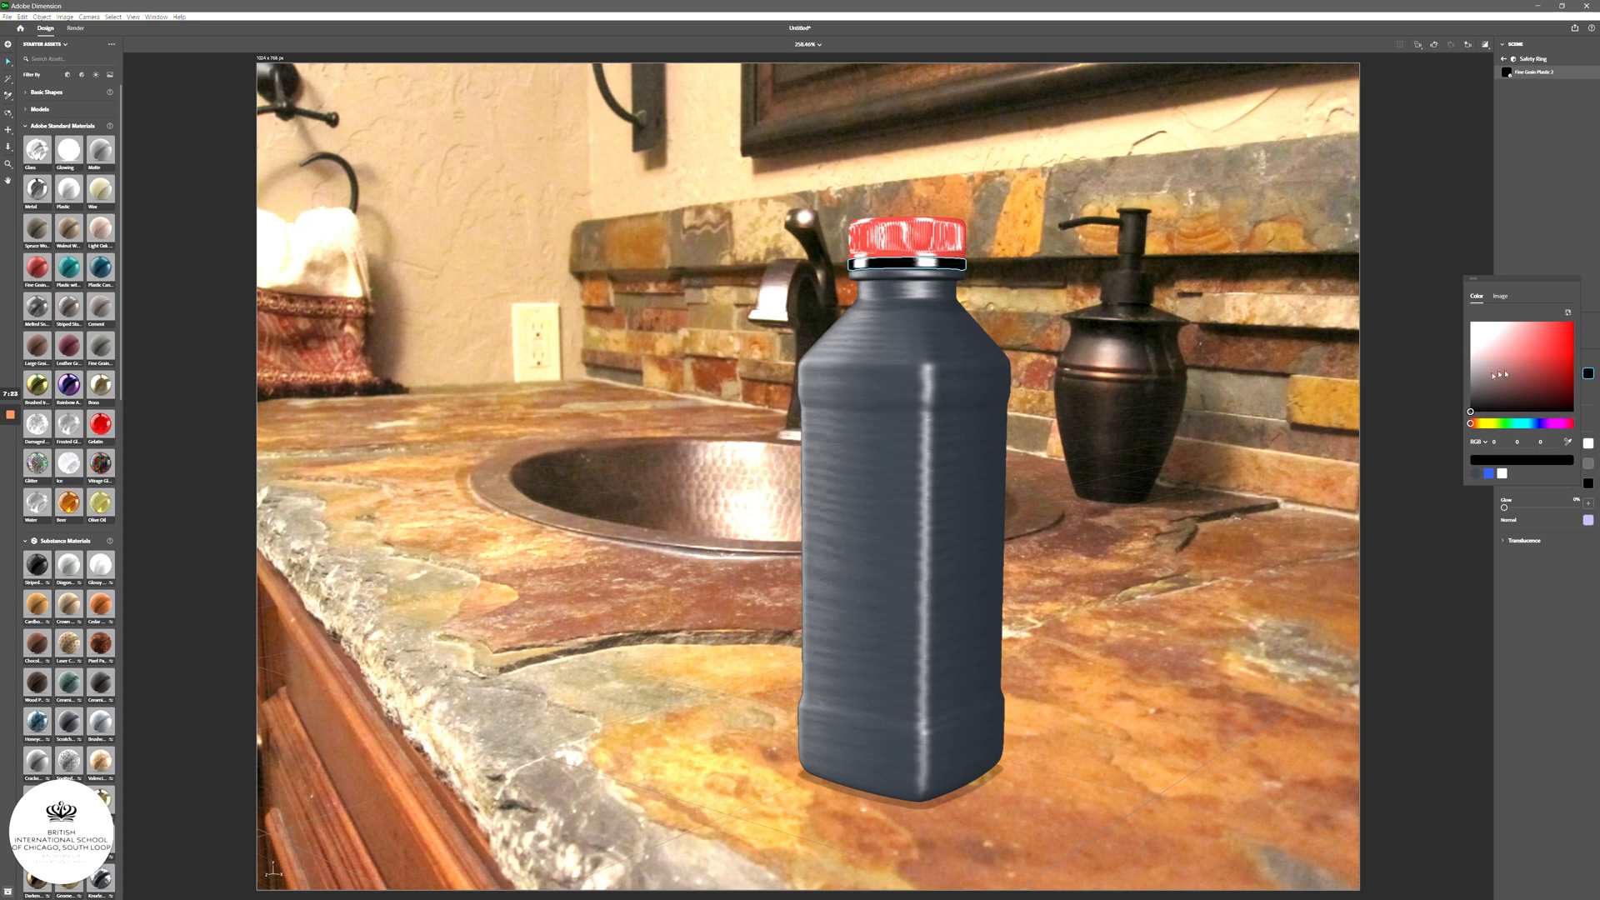
pyautogui.click(1561, 254)
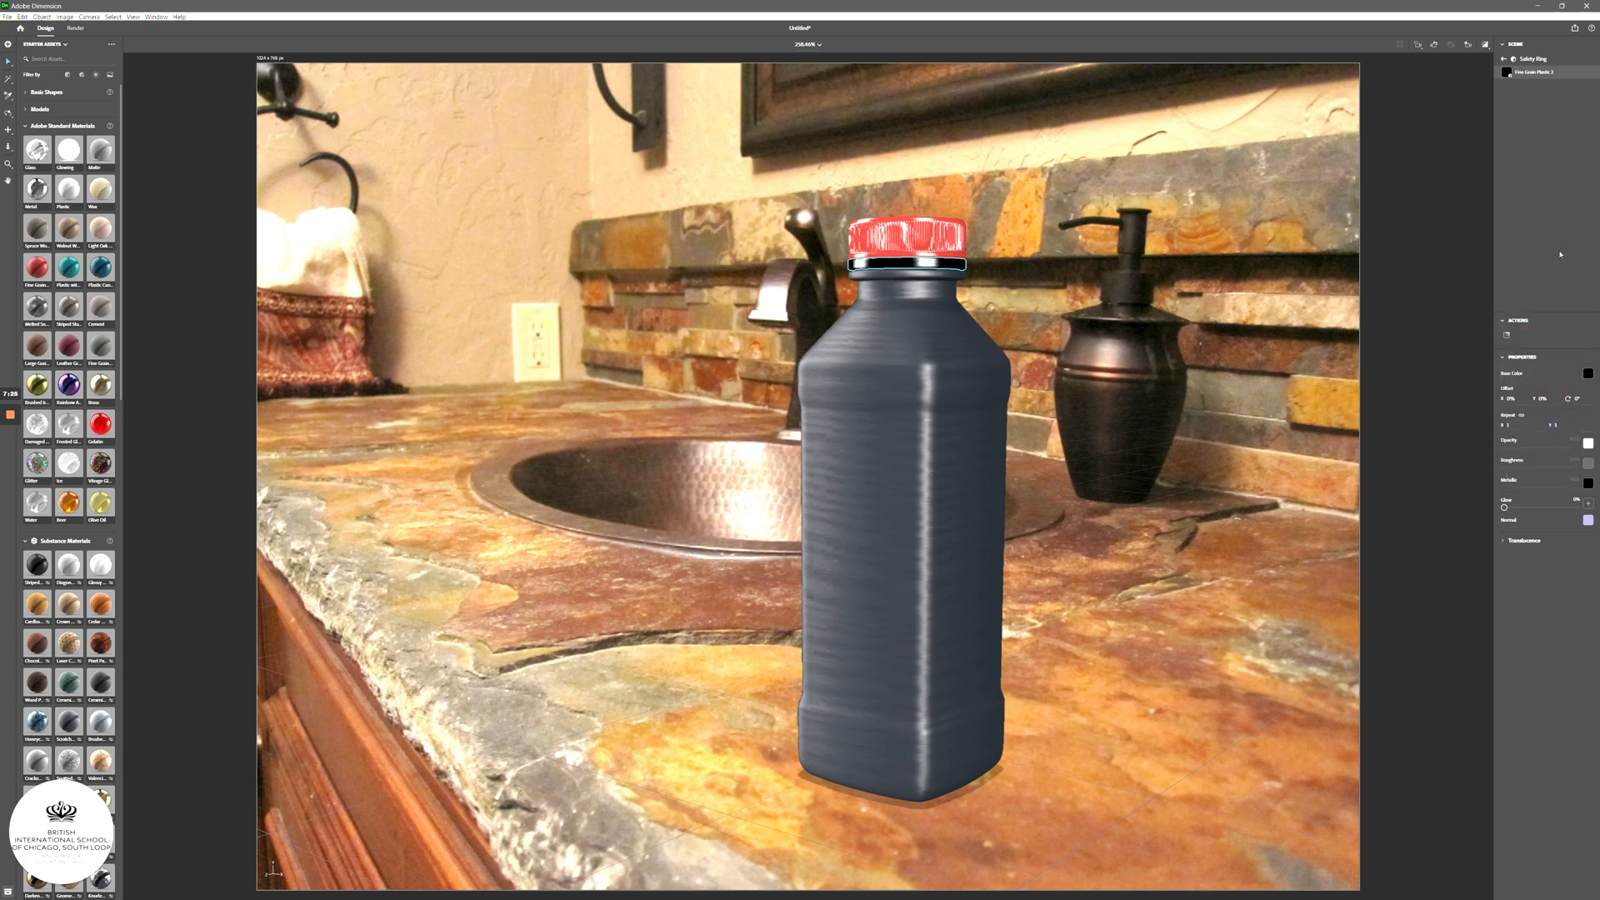
pyautogui.click(946, 269)
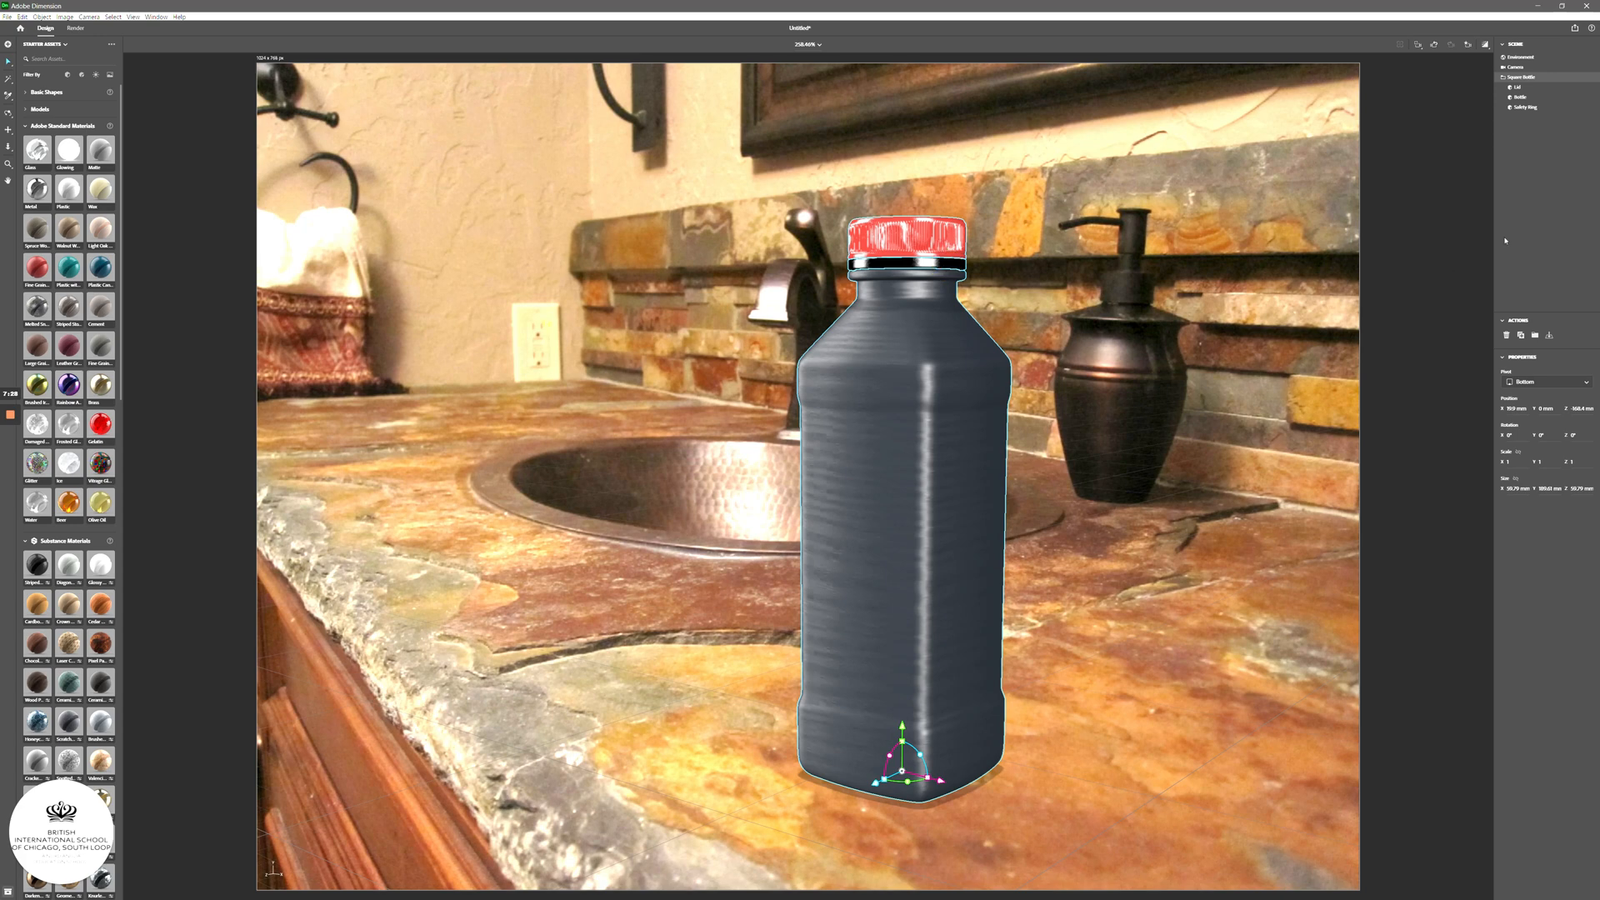
# - Set the Safety Ring's Base Color to the blue swatch
pyautogui.click(1530, 108)
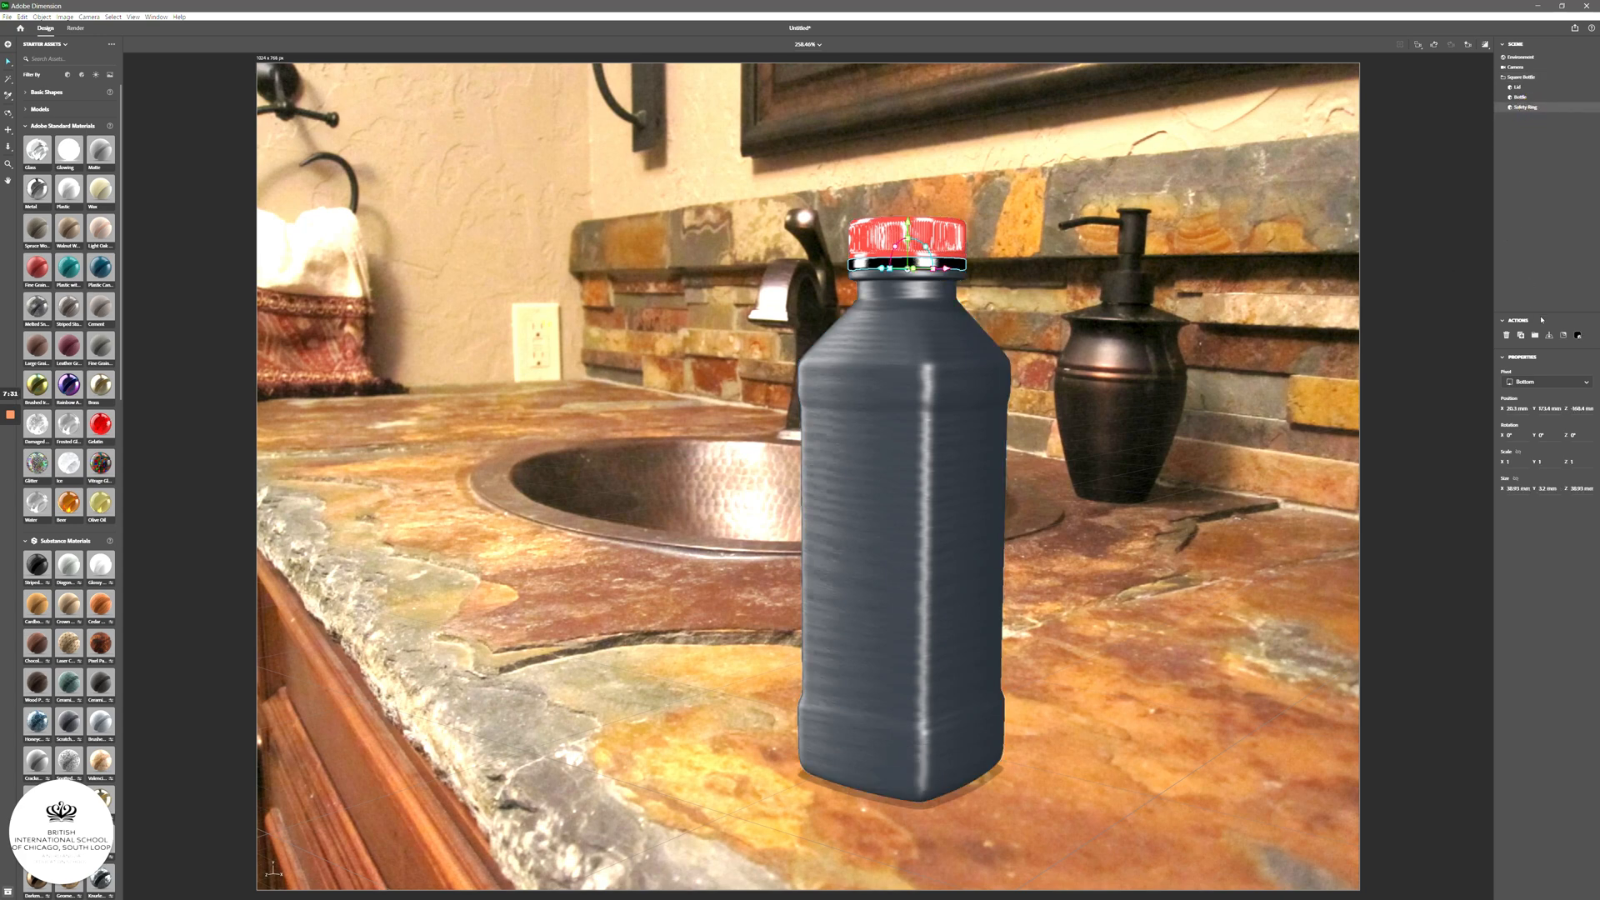
pyautogui.click(1577, 334)
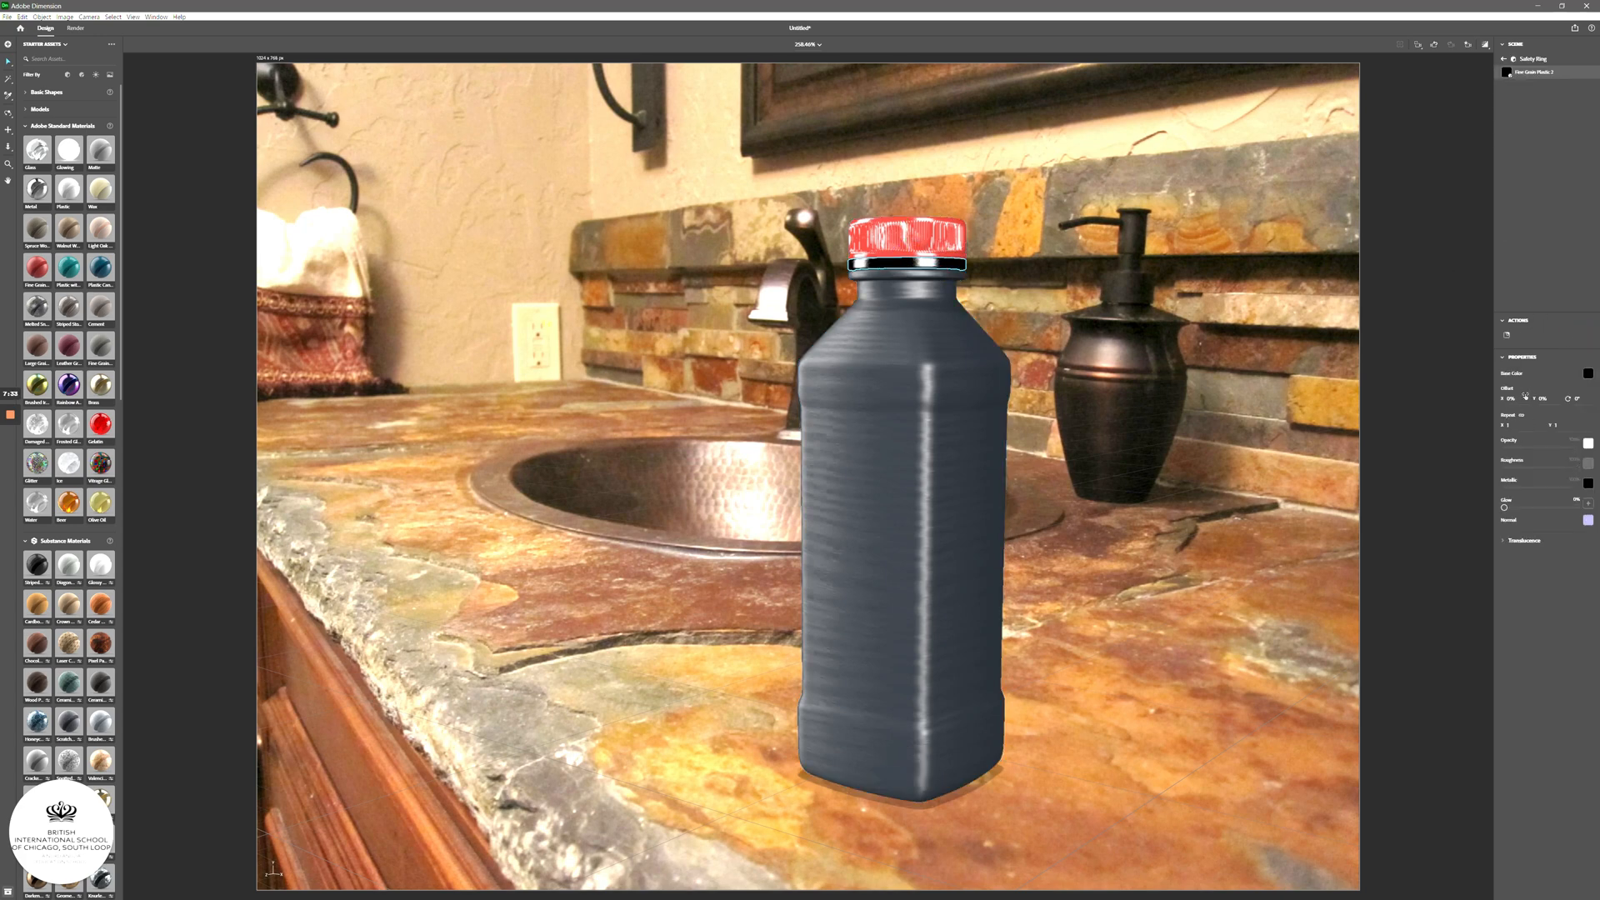
pyautogui.click(1587, 374)
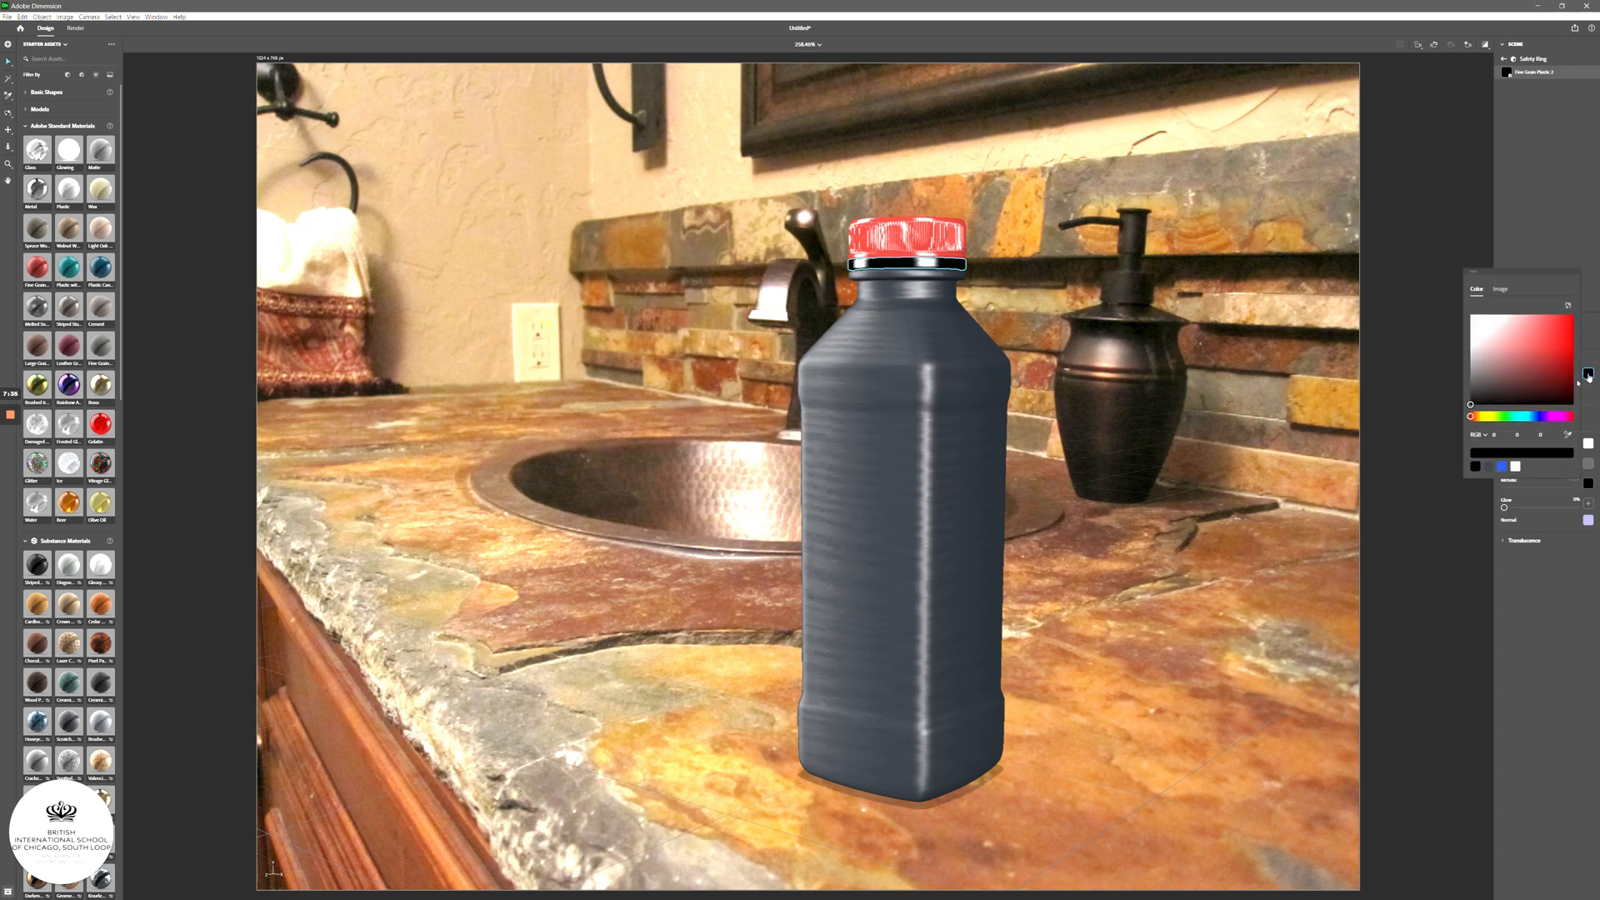
pyautogui.click(1502, 466)
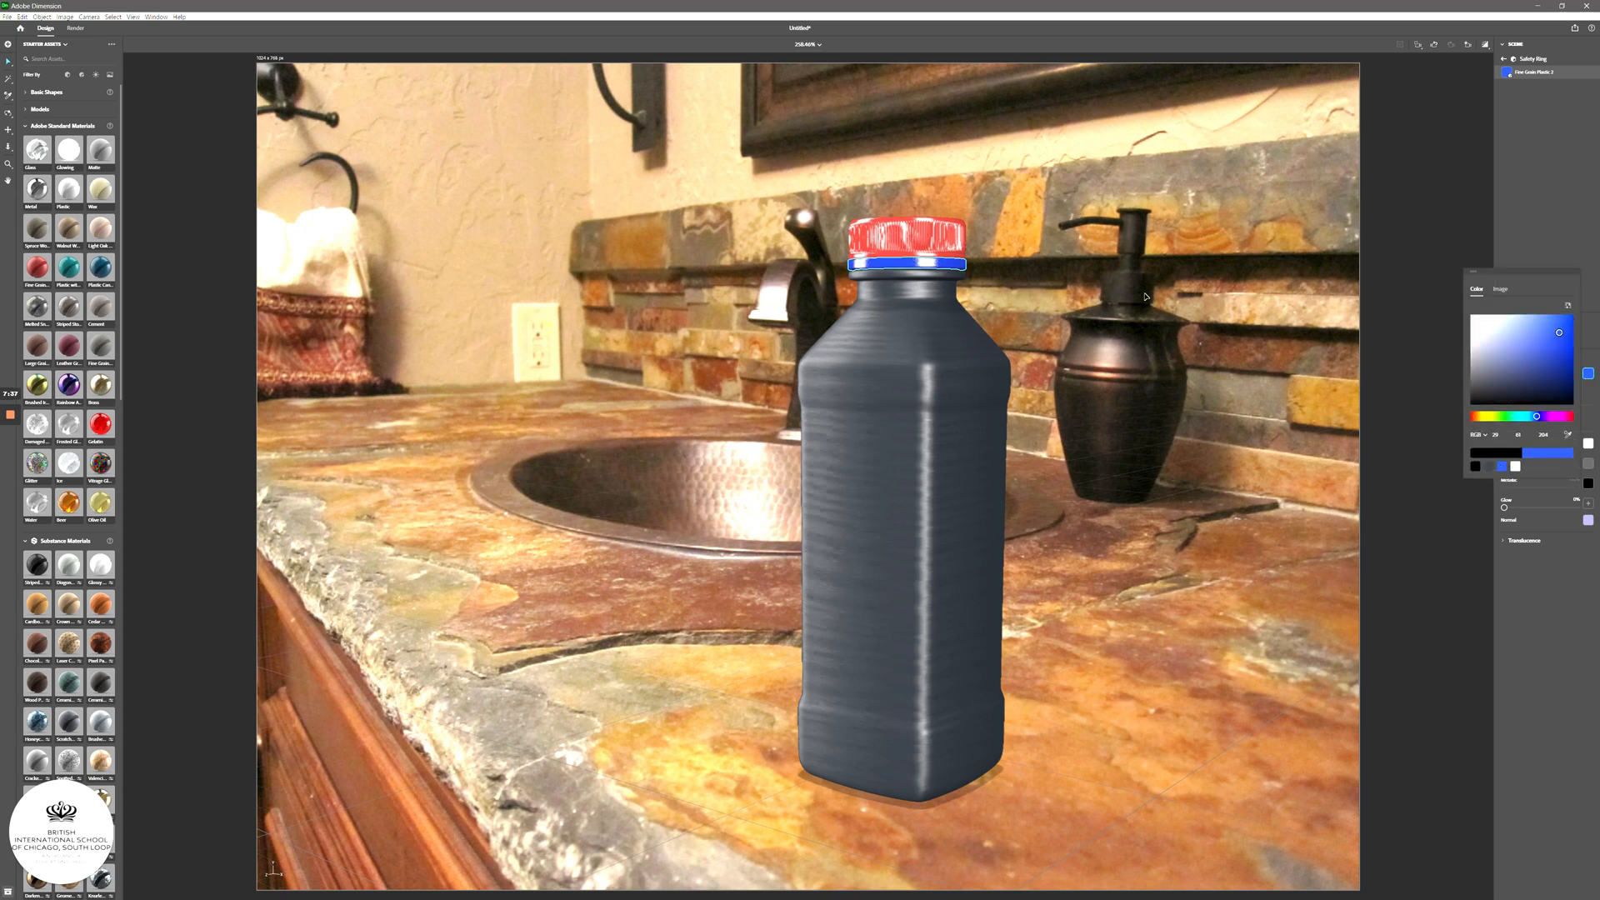
pyautogui.click(875, 231)
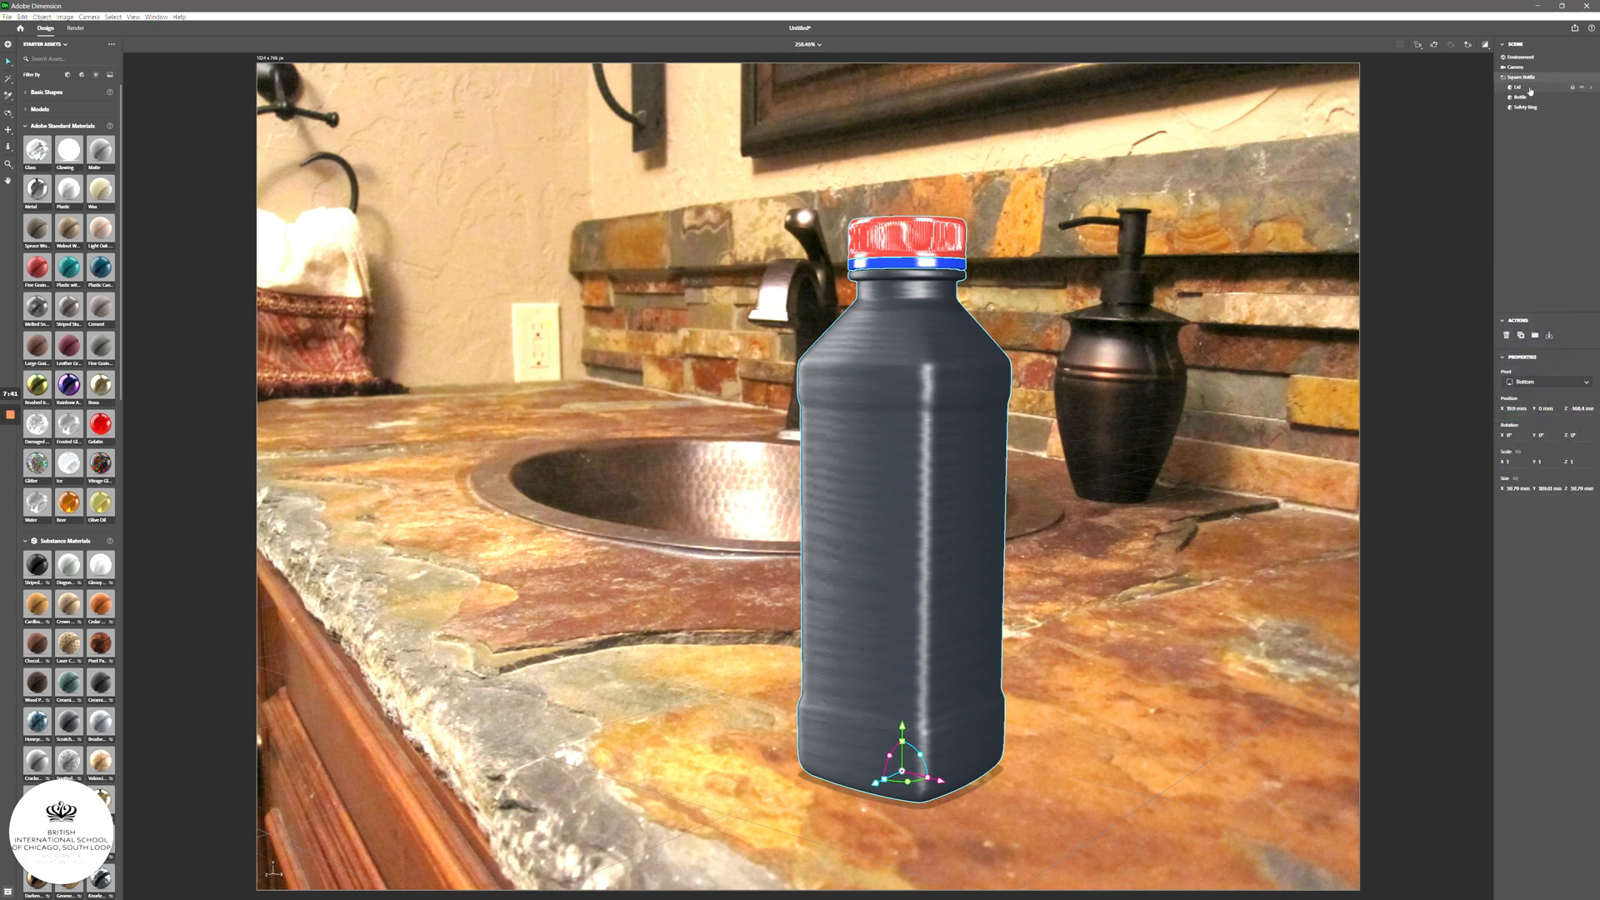
# - Recolour the Lid's Base Color to the same blue as the ring
pyautogui.click(1587, 87)
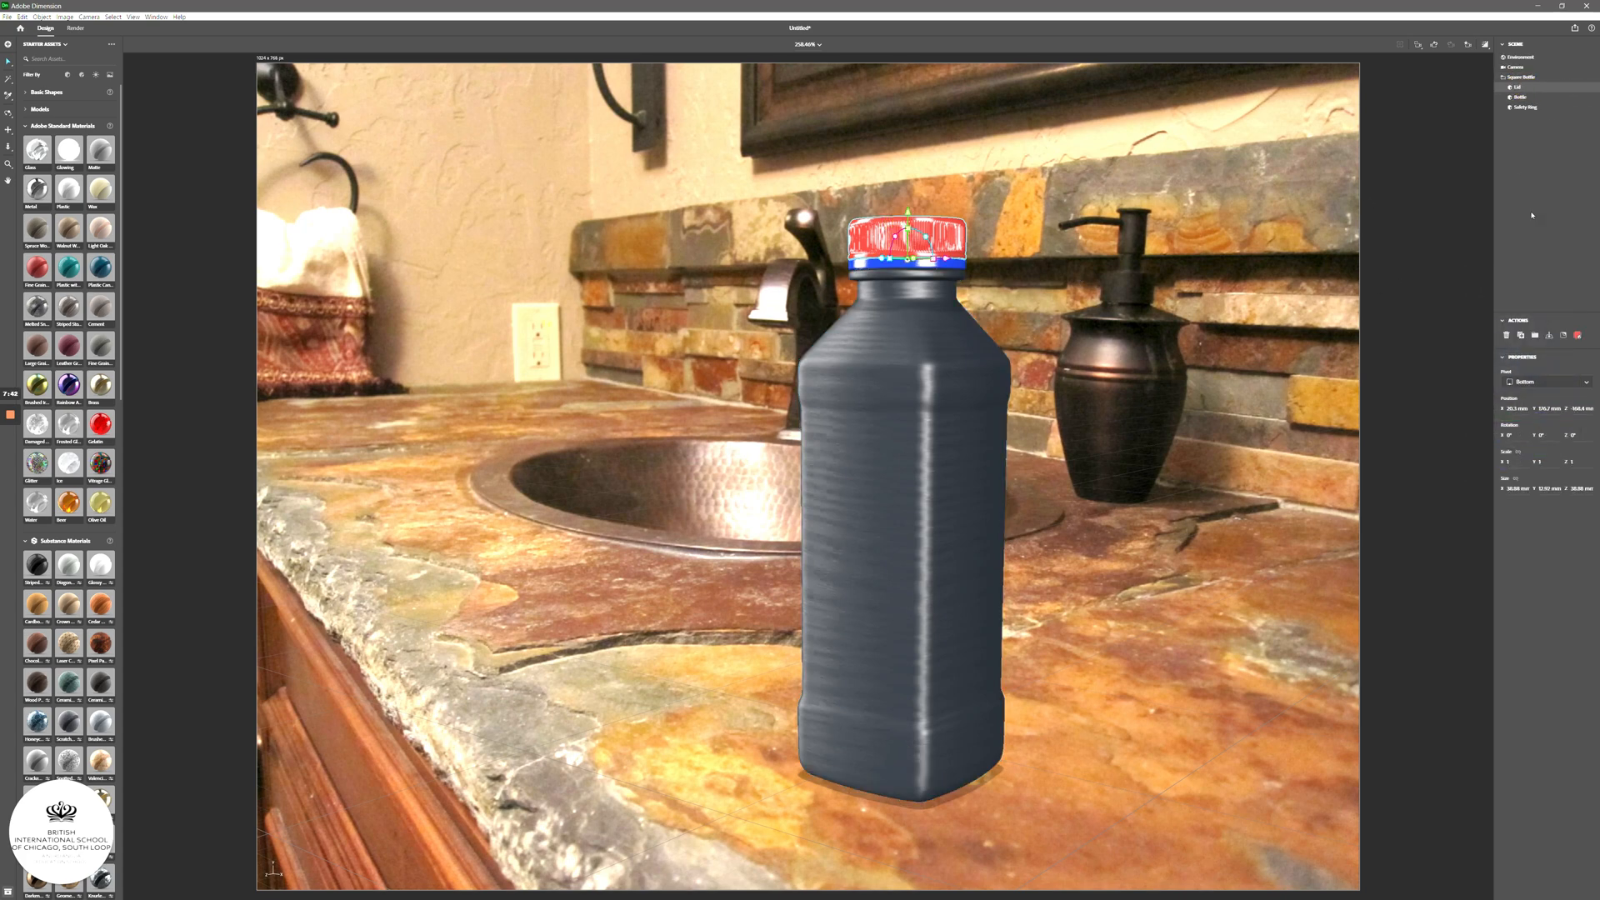
pyautogui.click(1577, 335)
pyautogui.click(1586, 376)
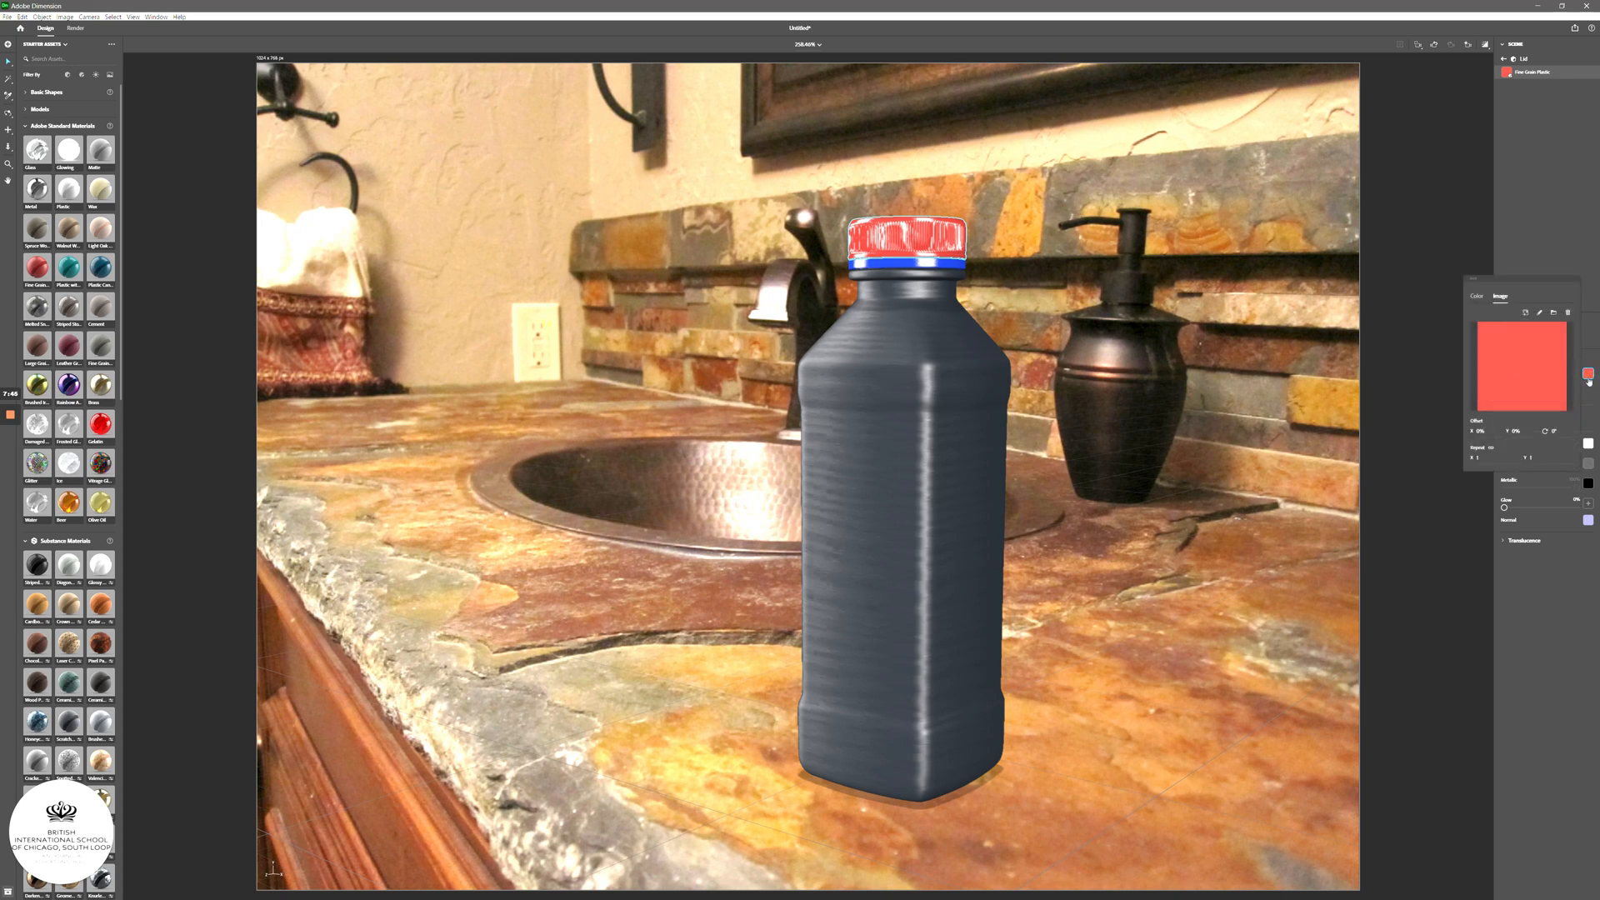
pyautogui.click(1475, 296)
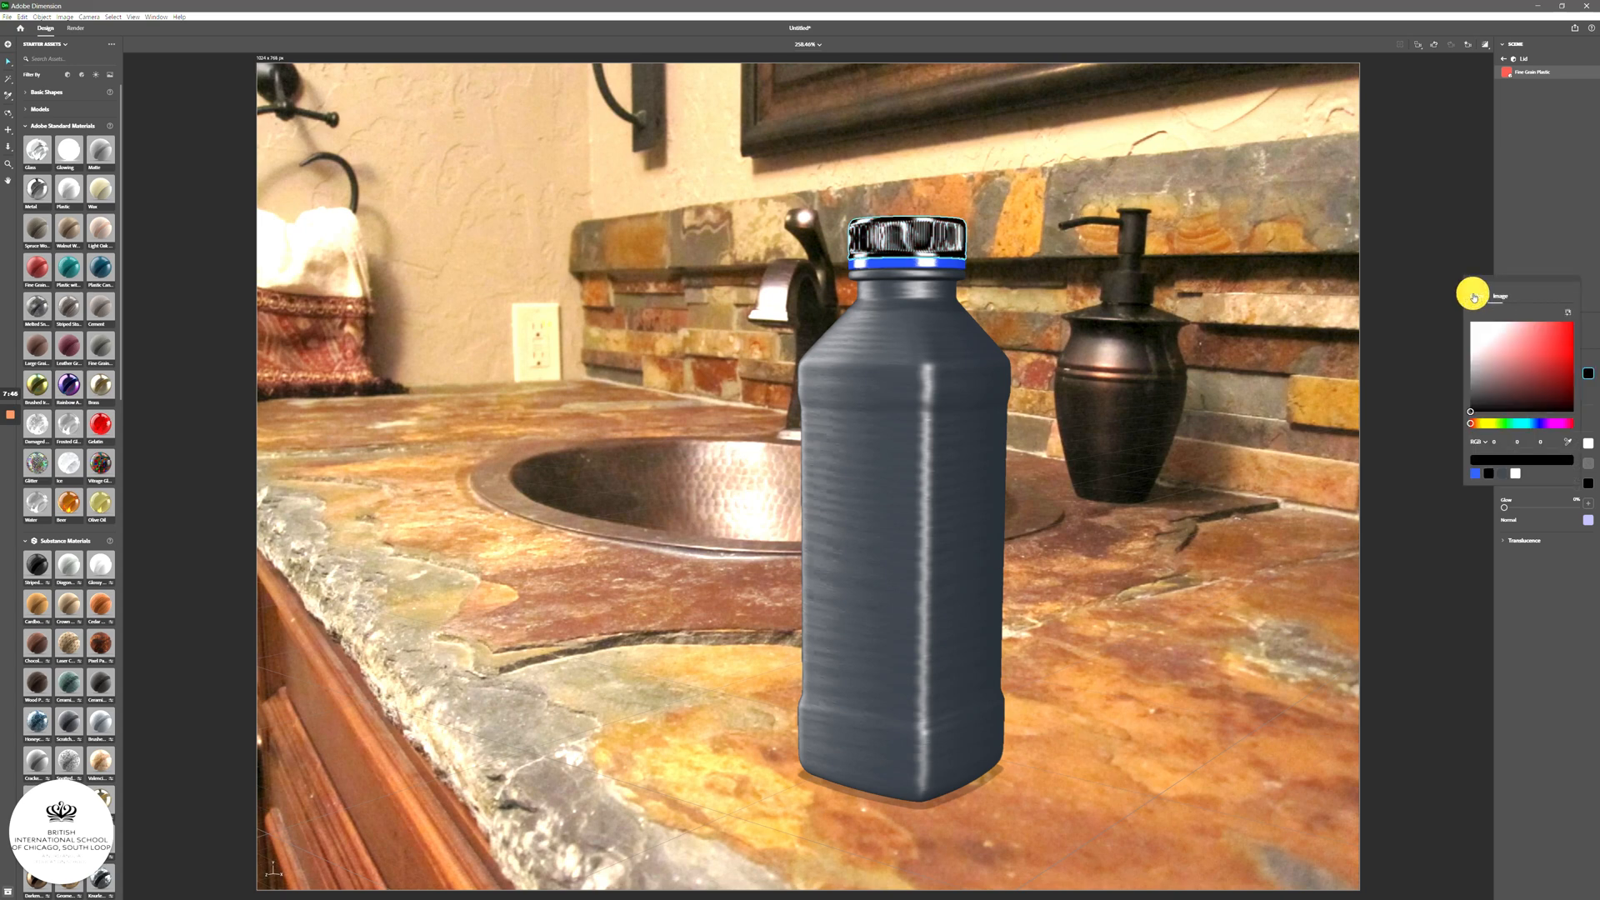
pyautogui.click(1475, 474)
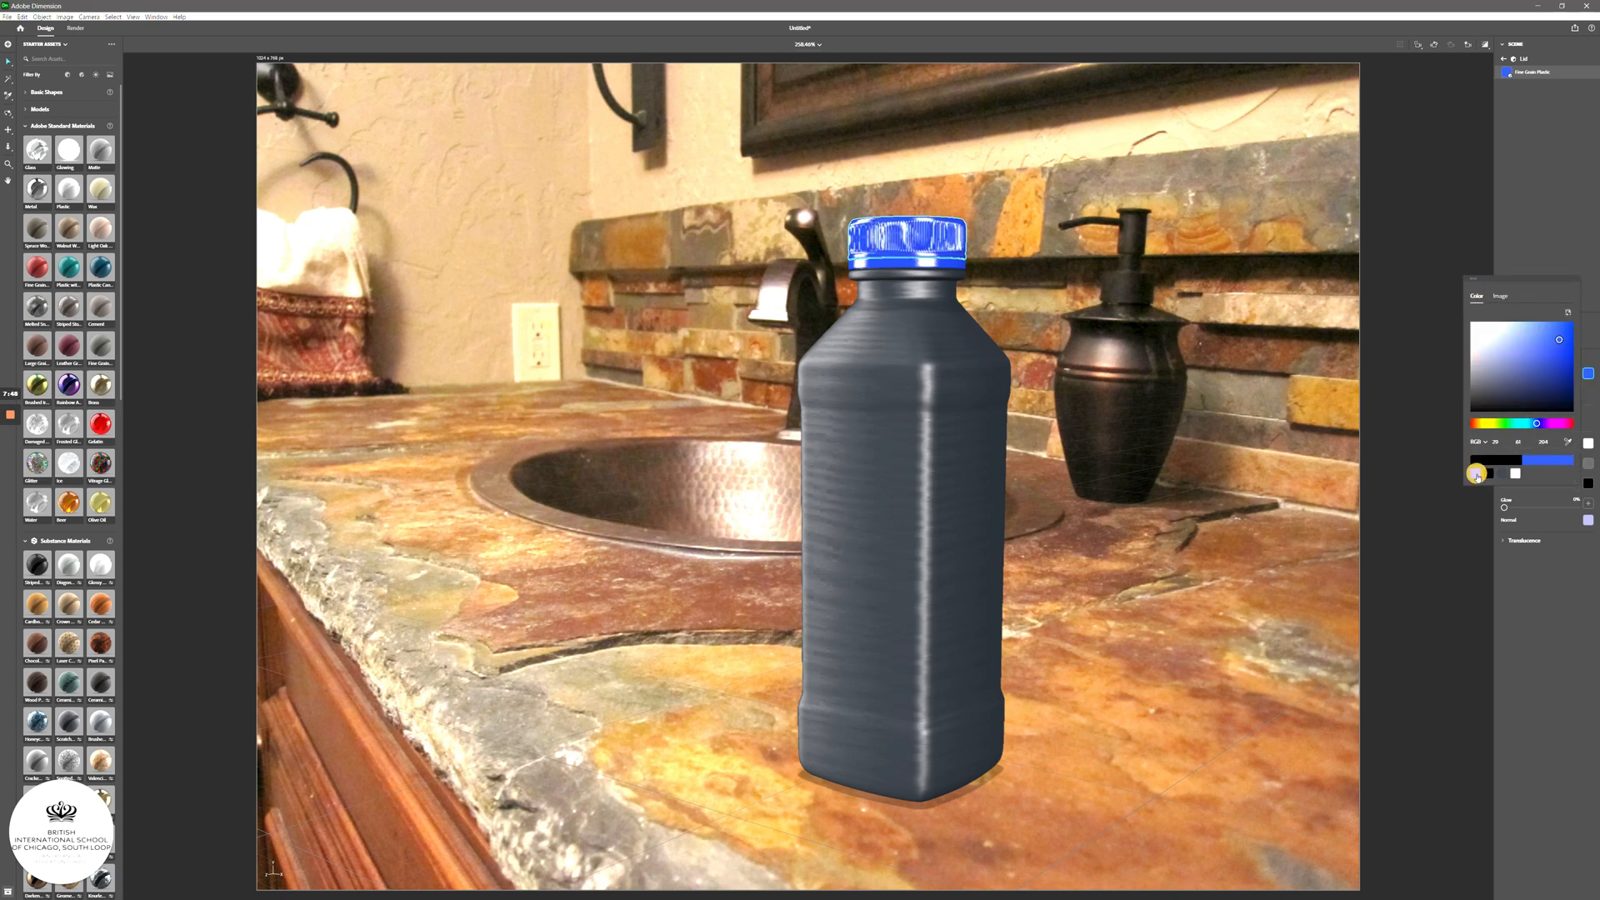
pyautogui.click(1550, 195)
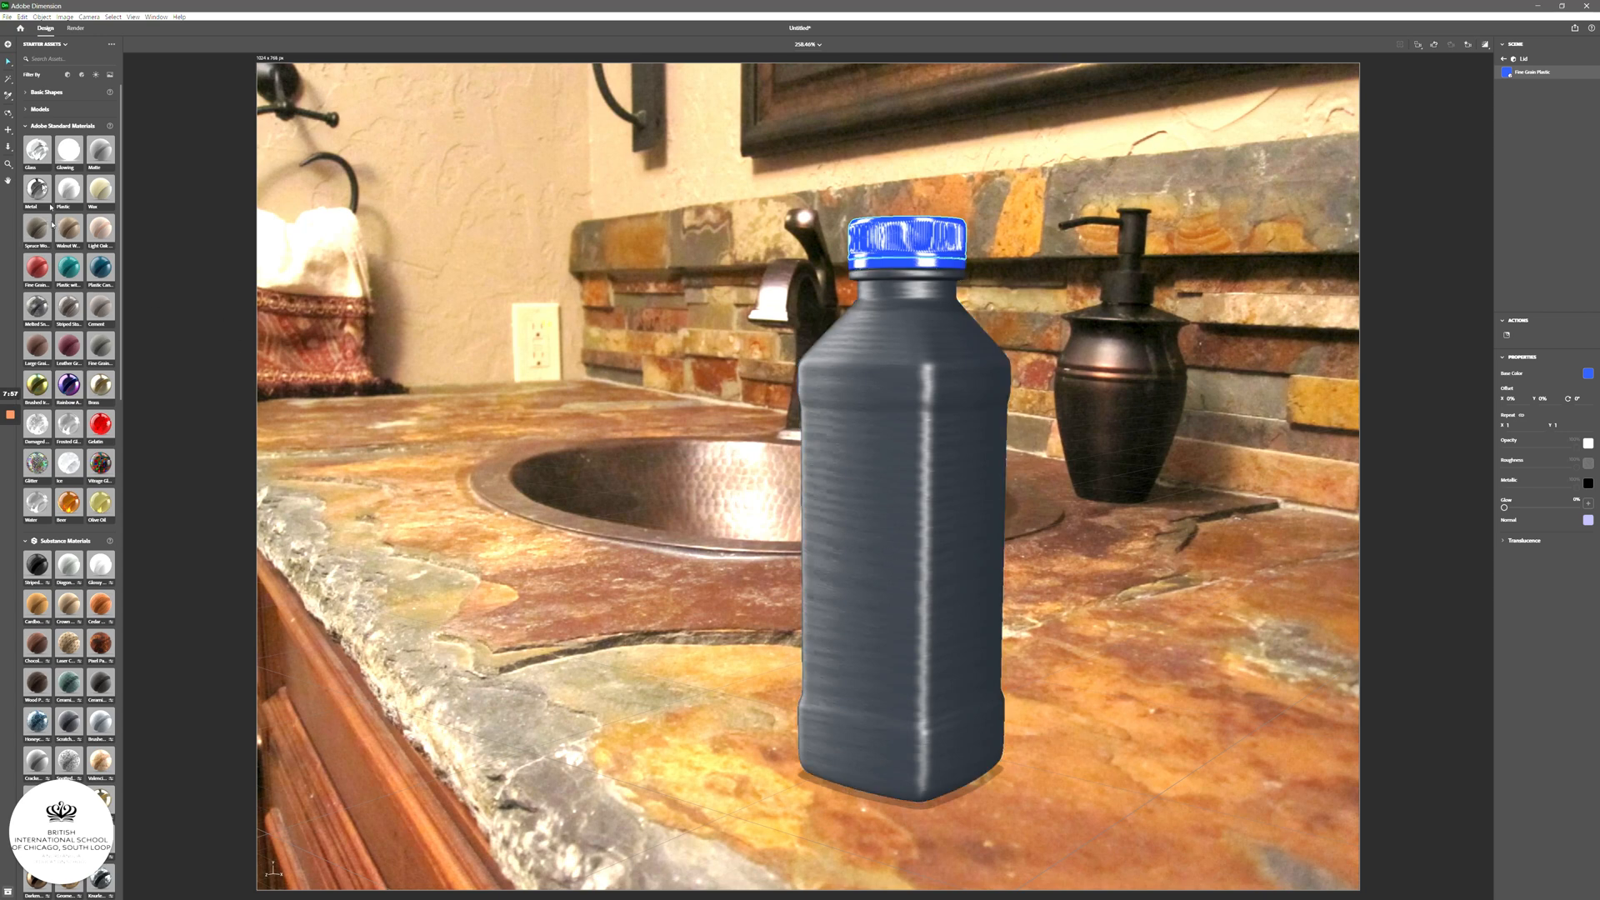
pyautogui.click(25, 125)
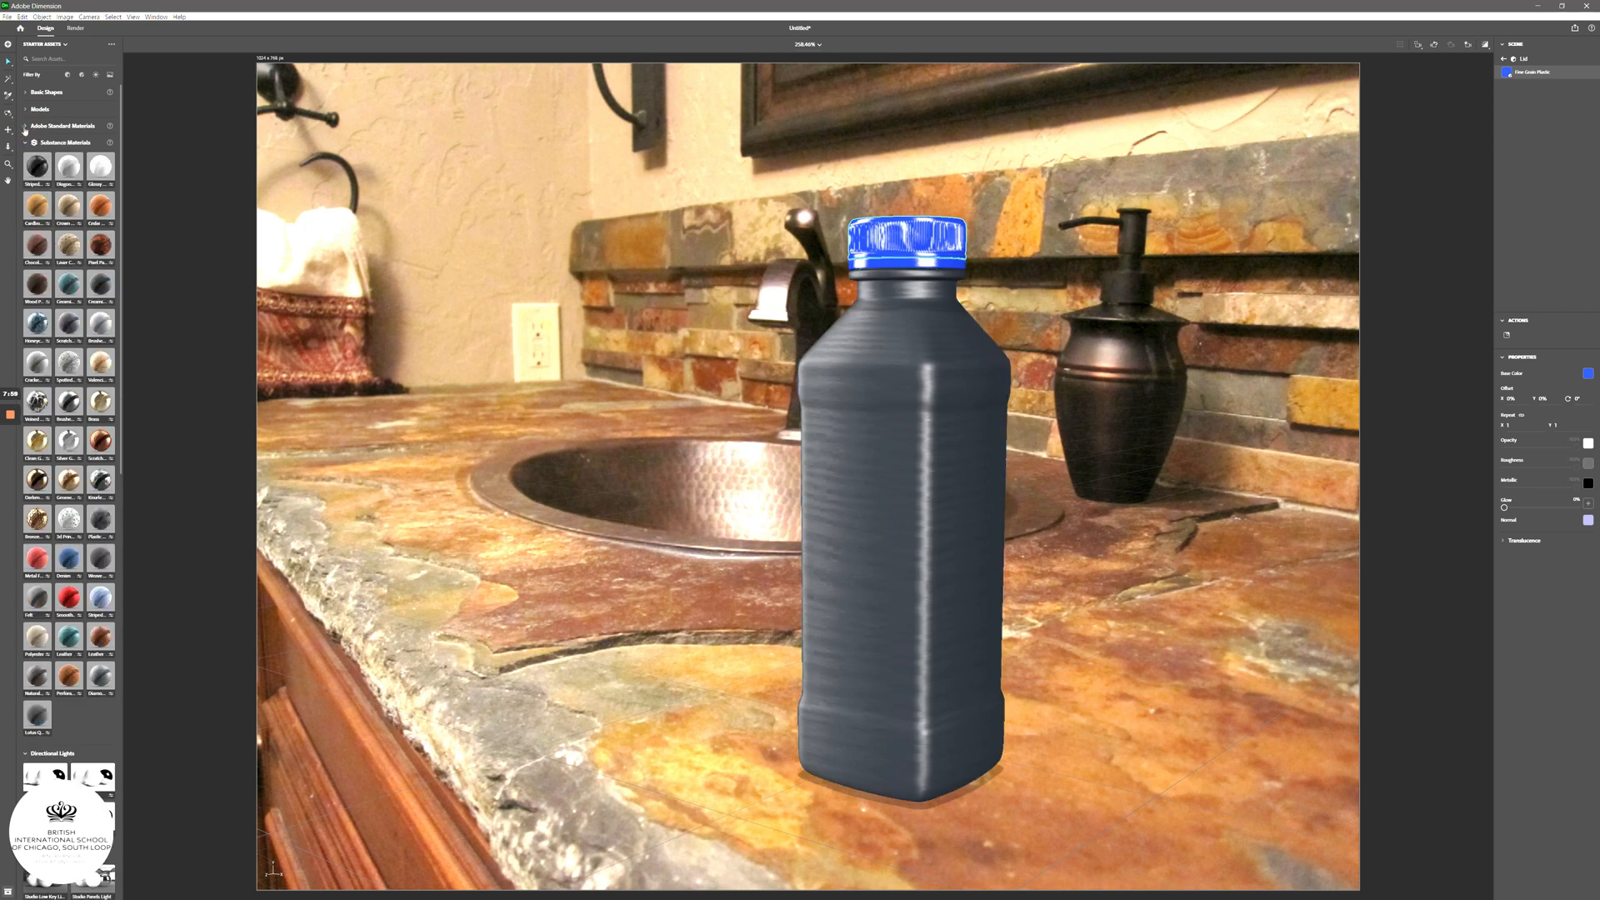
# - Add a Circle directional light and rotate it so the bottle's shadow falls rightward across the counter
pyautogui.click(26, 142)
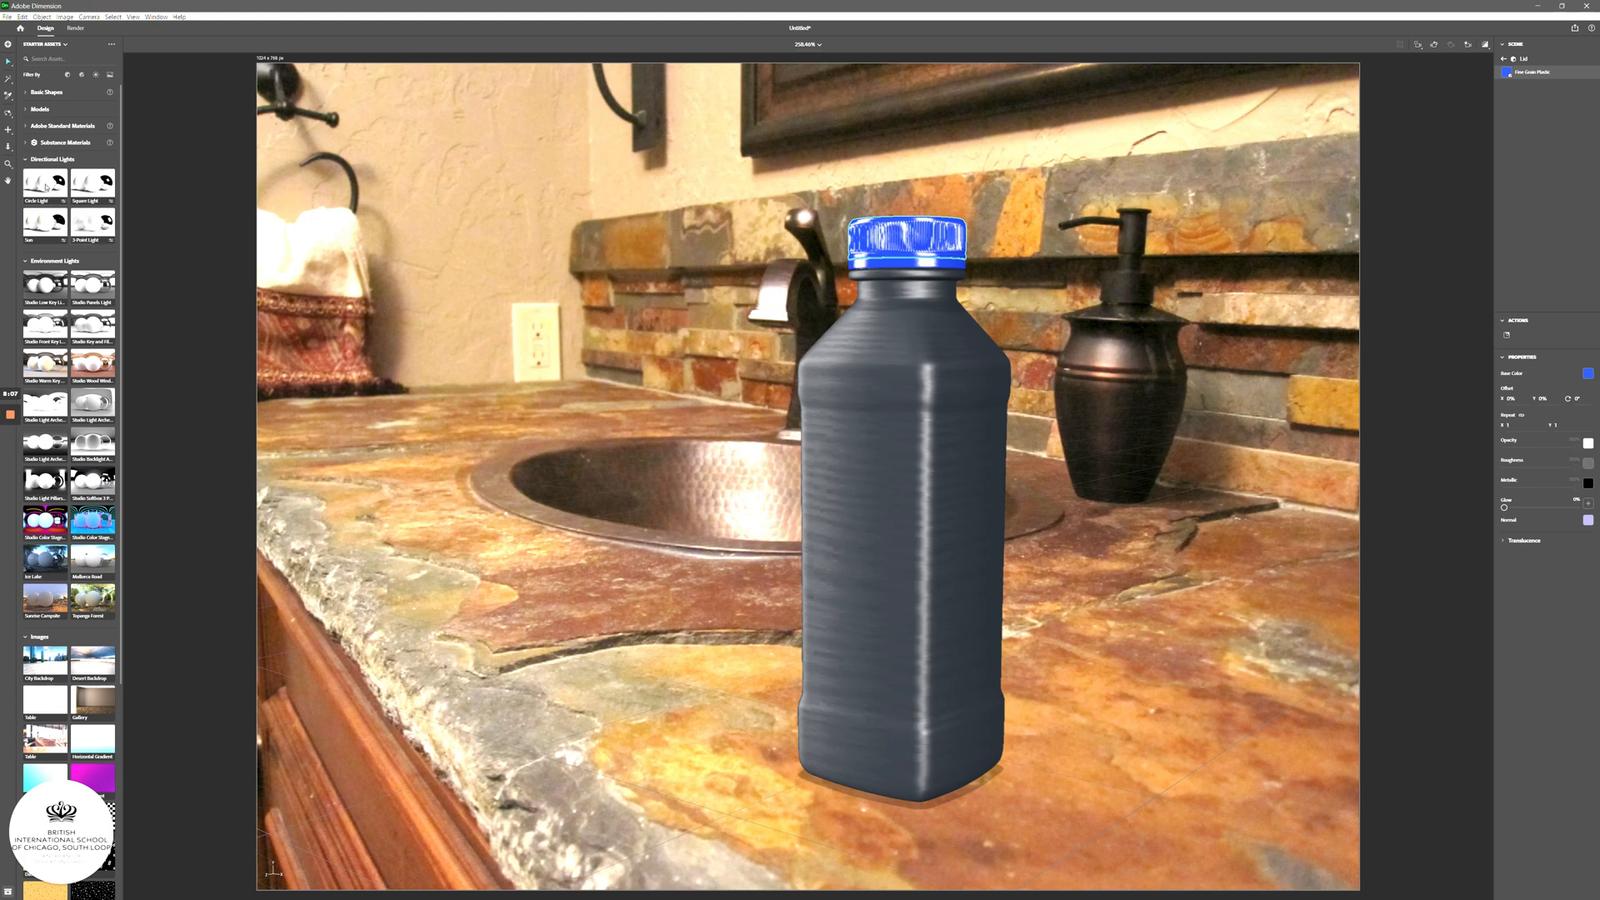
pyautogui.moveTo(44, 185); pyautogui.dragTo(484, 363)
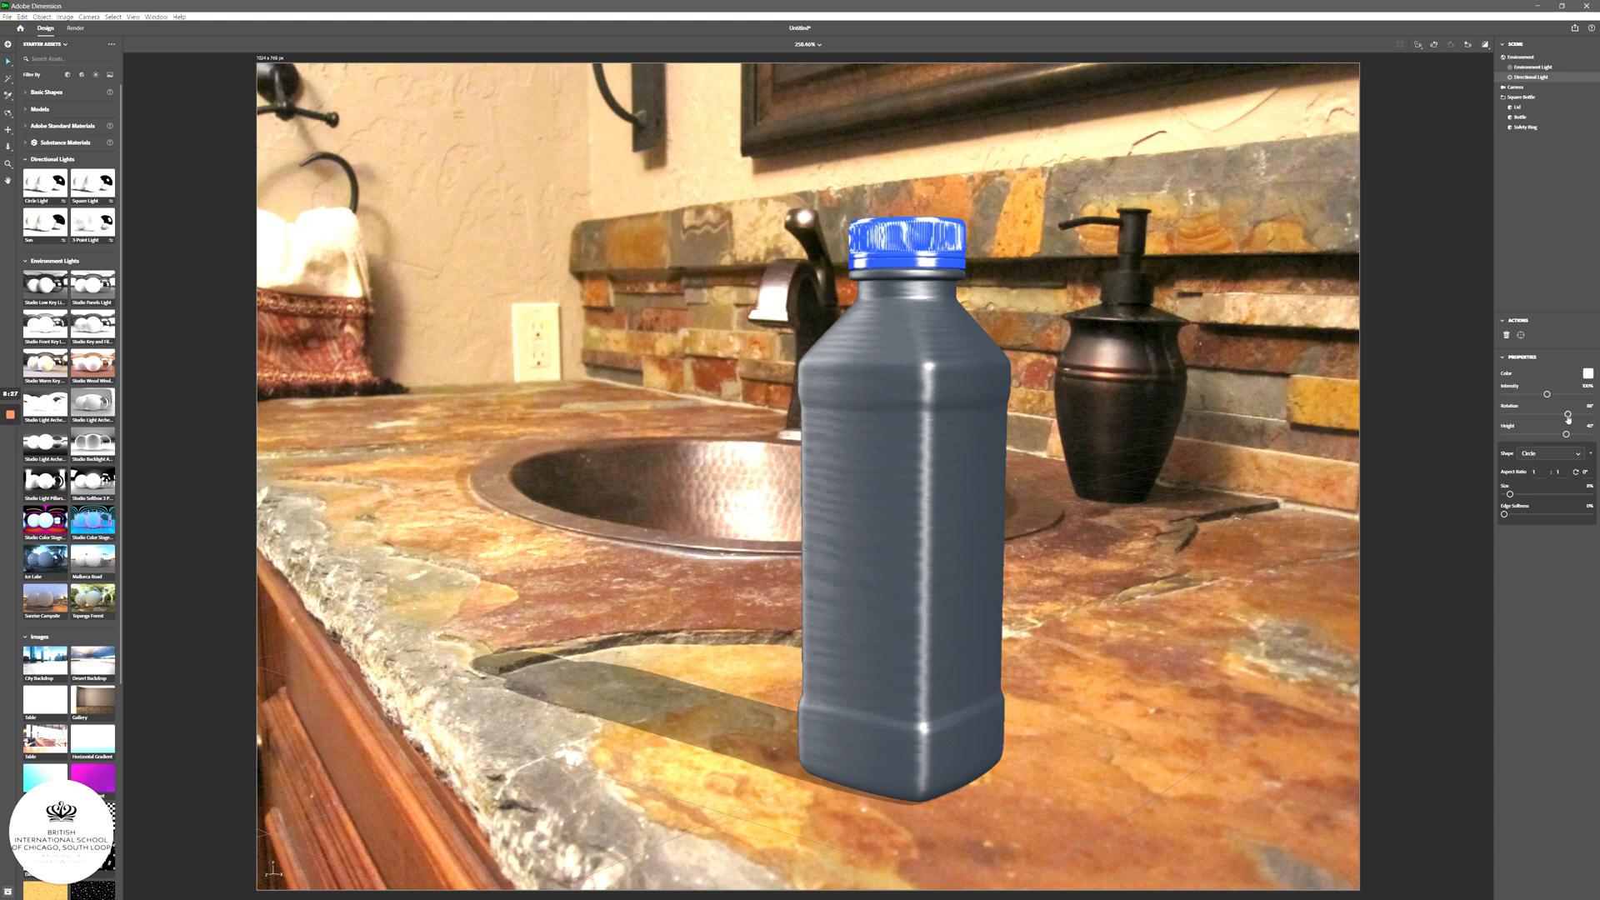
pyautogui.moveTo(1566, 415); pyautogui.dragTo(1523, 426)
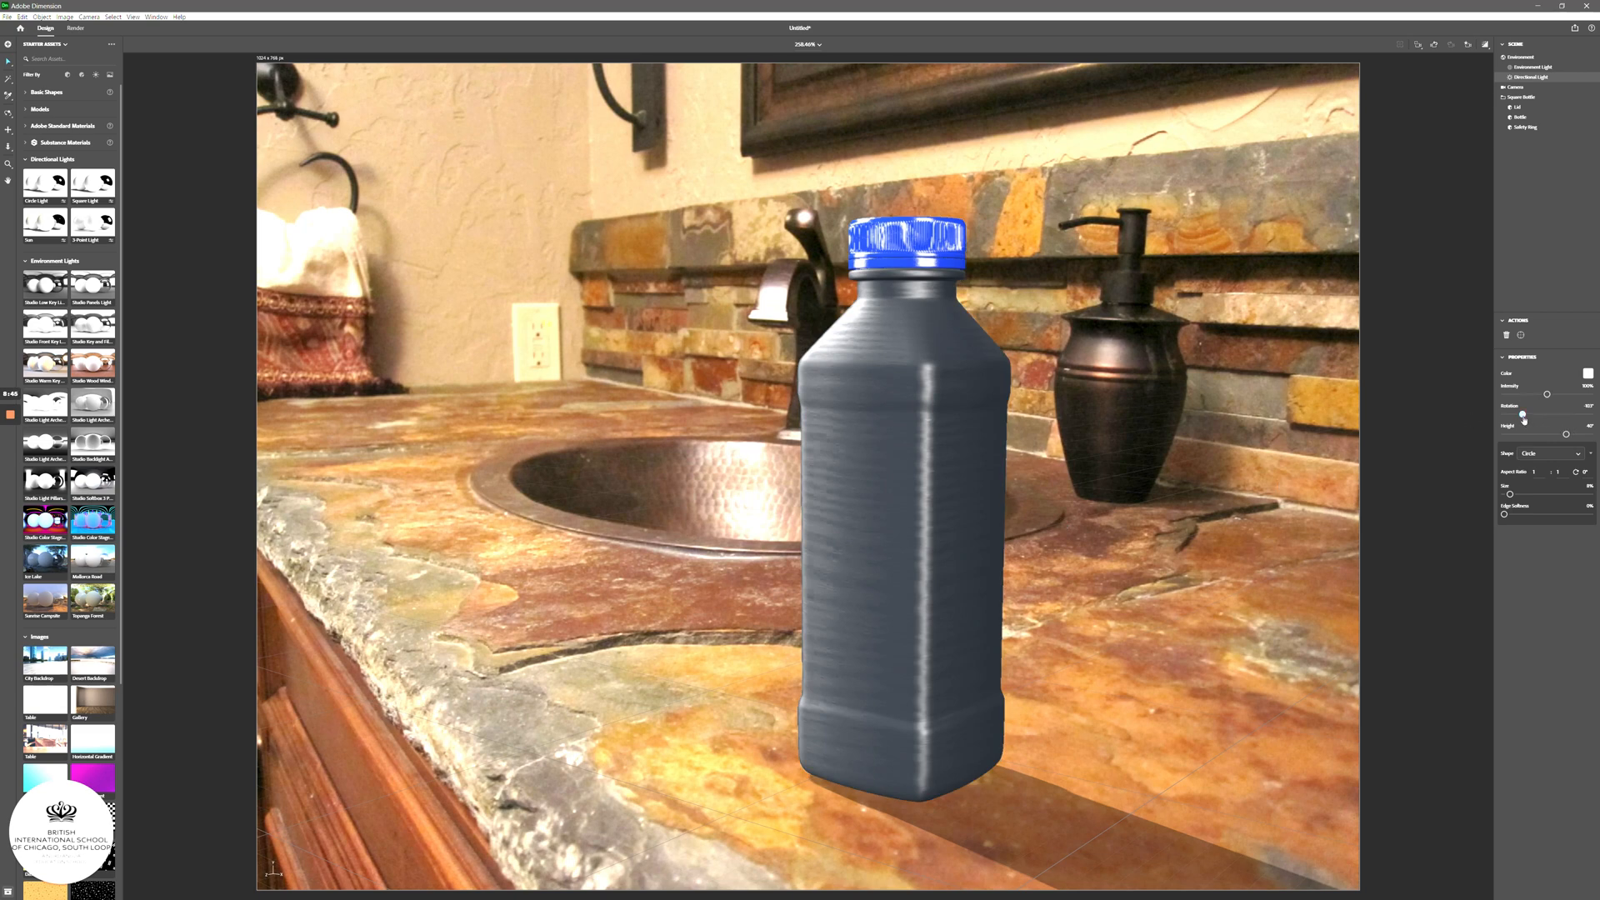
pyautogui.moveTo(1522, 414); pyautogui.dragTo(1548, 412)
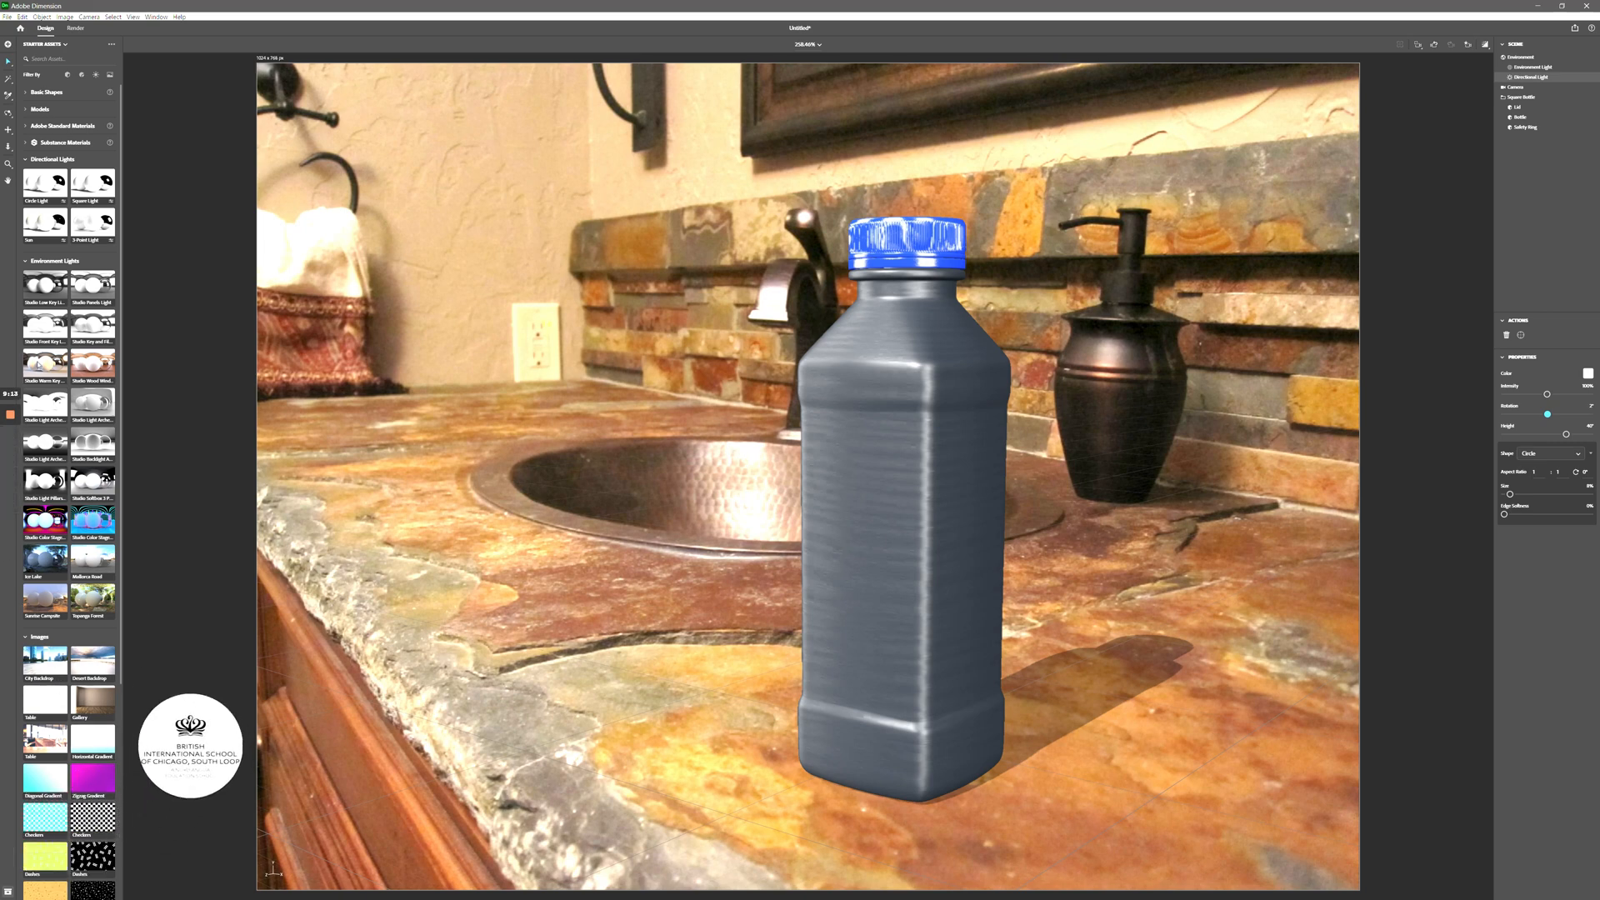
pyautogui.click(26, 260)
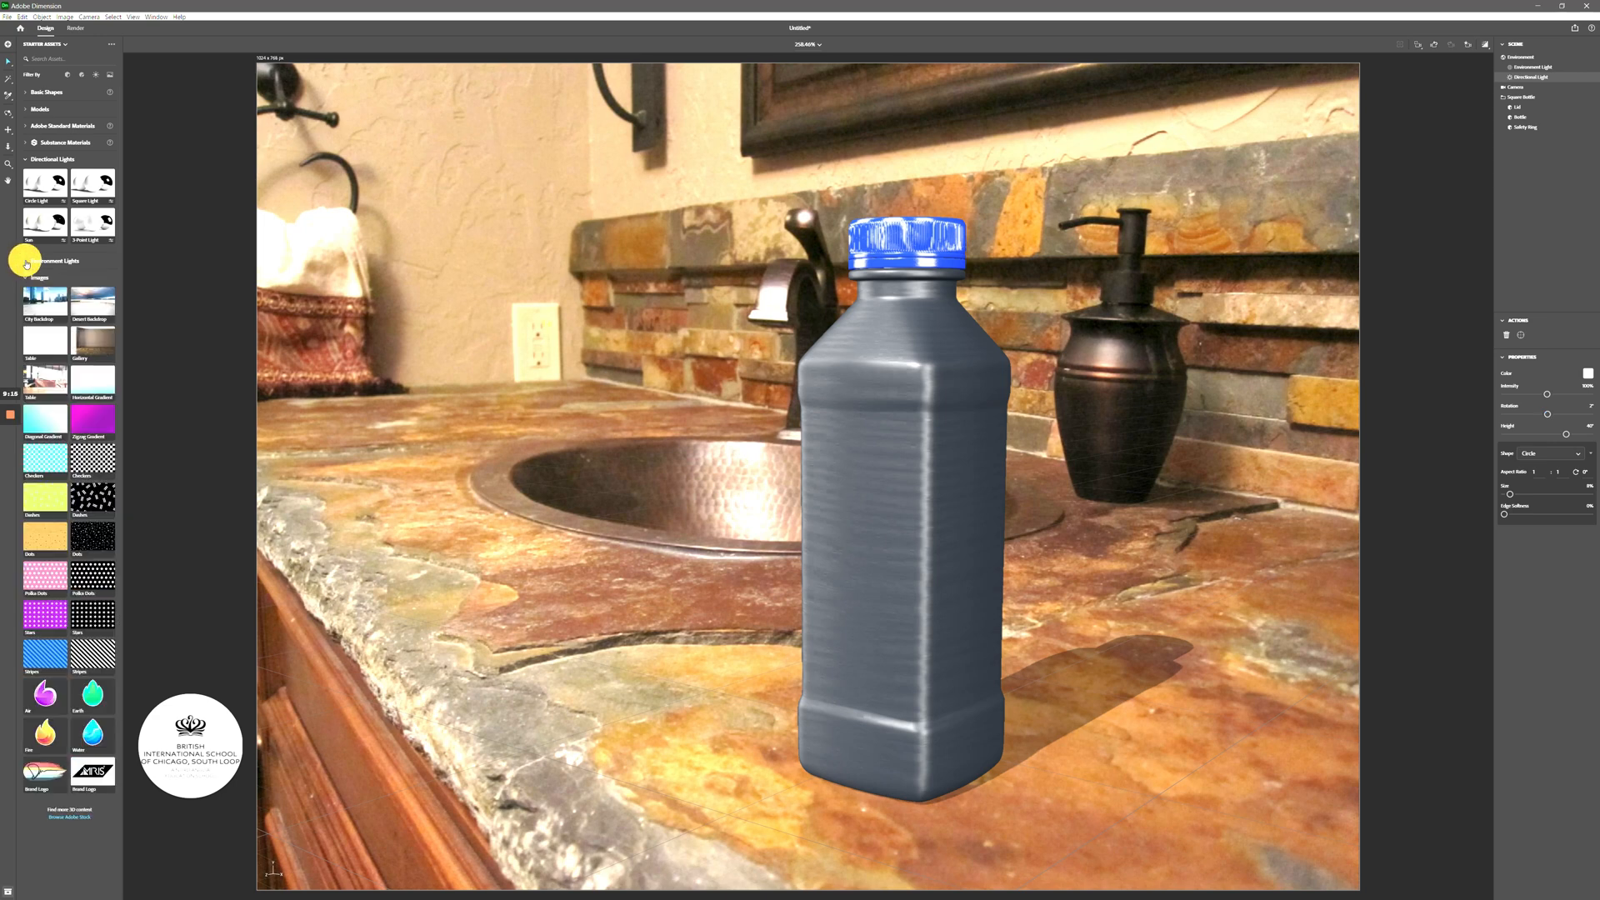
# - Select the Bottle body and drop the Fire flame image onto its front as a decal
pyautogui.click(26, 160)
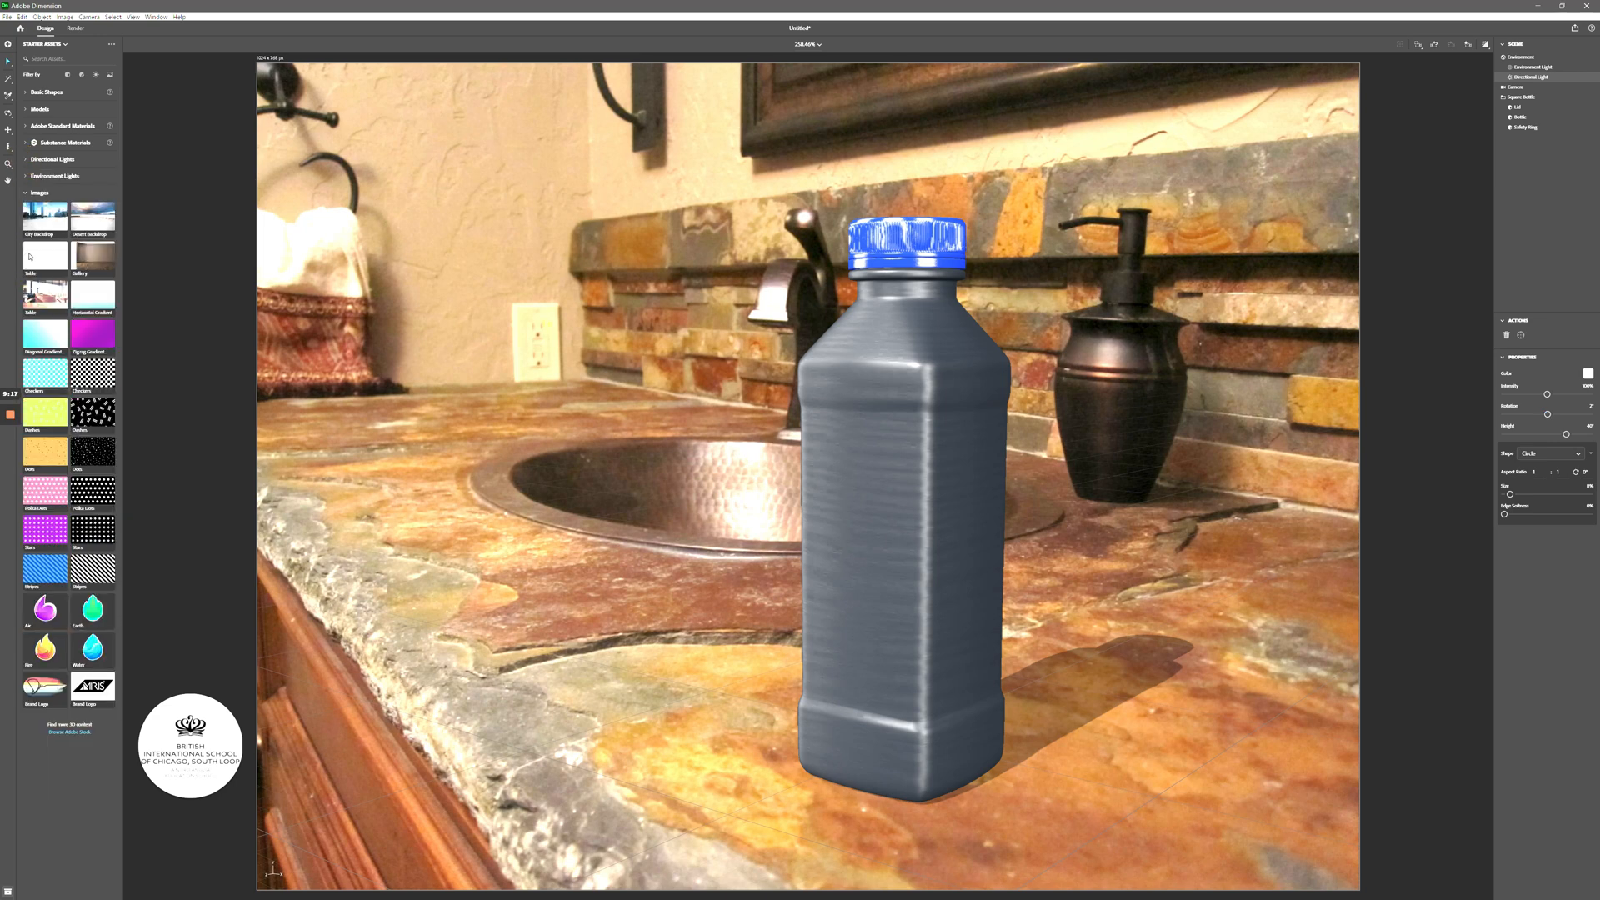
pyautogui.click(25, 192)
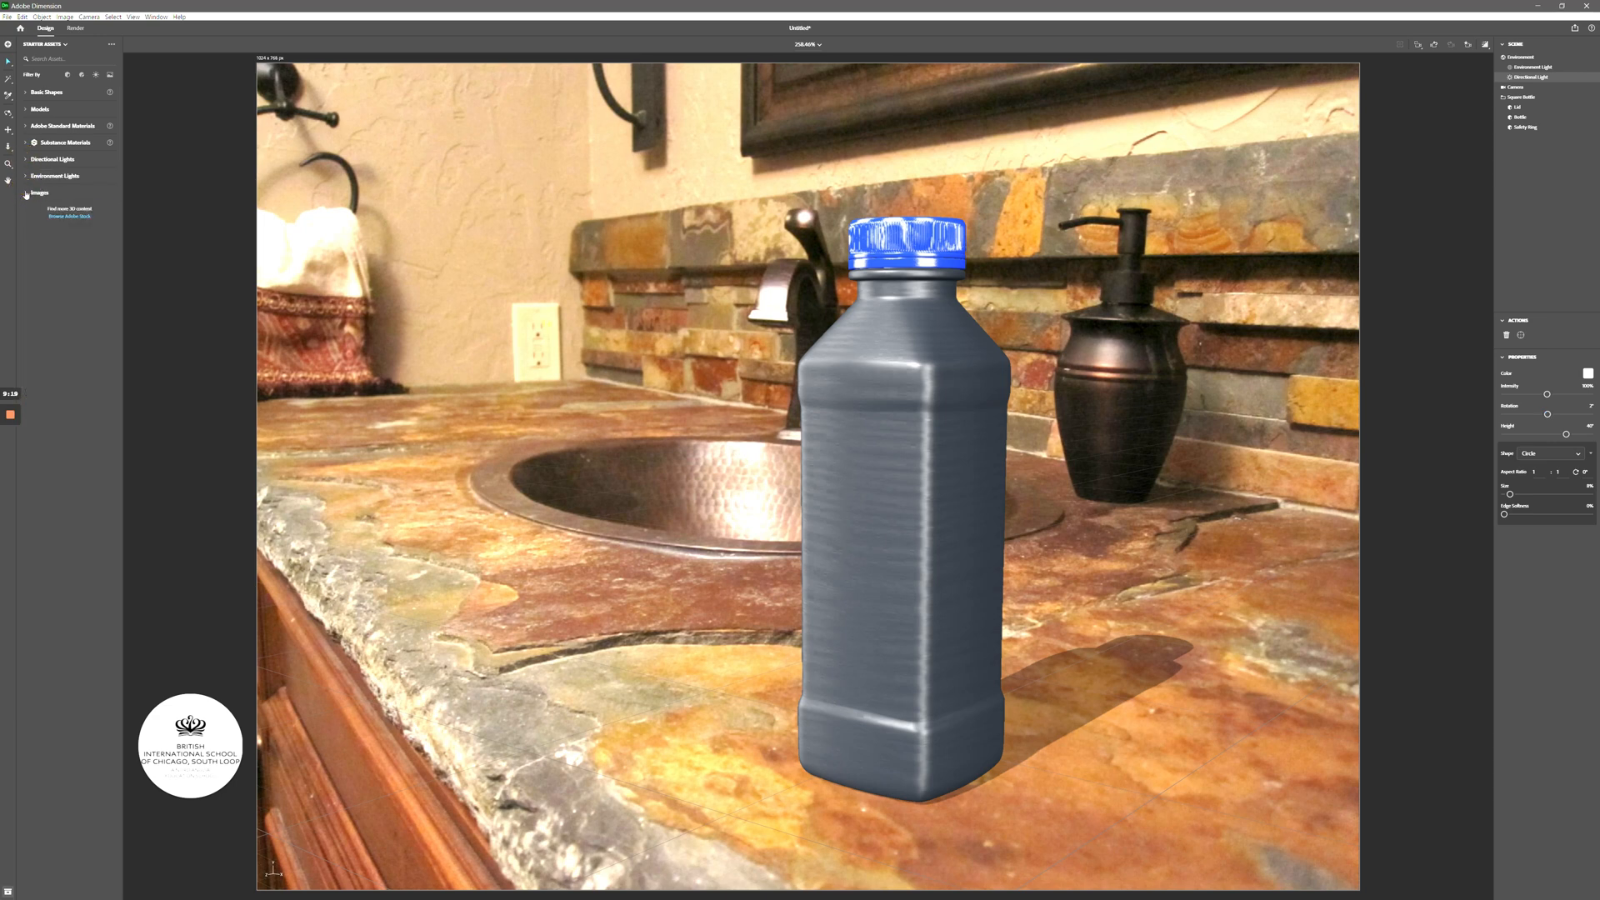
pyautogui.click(26, 193)
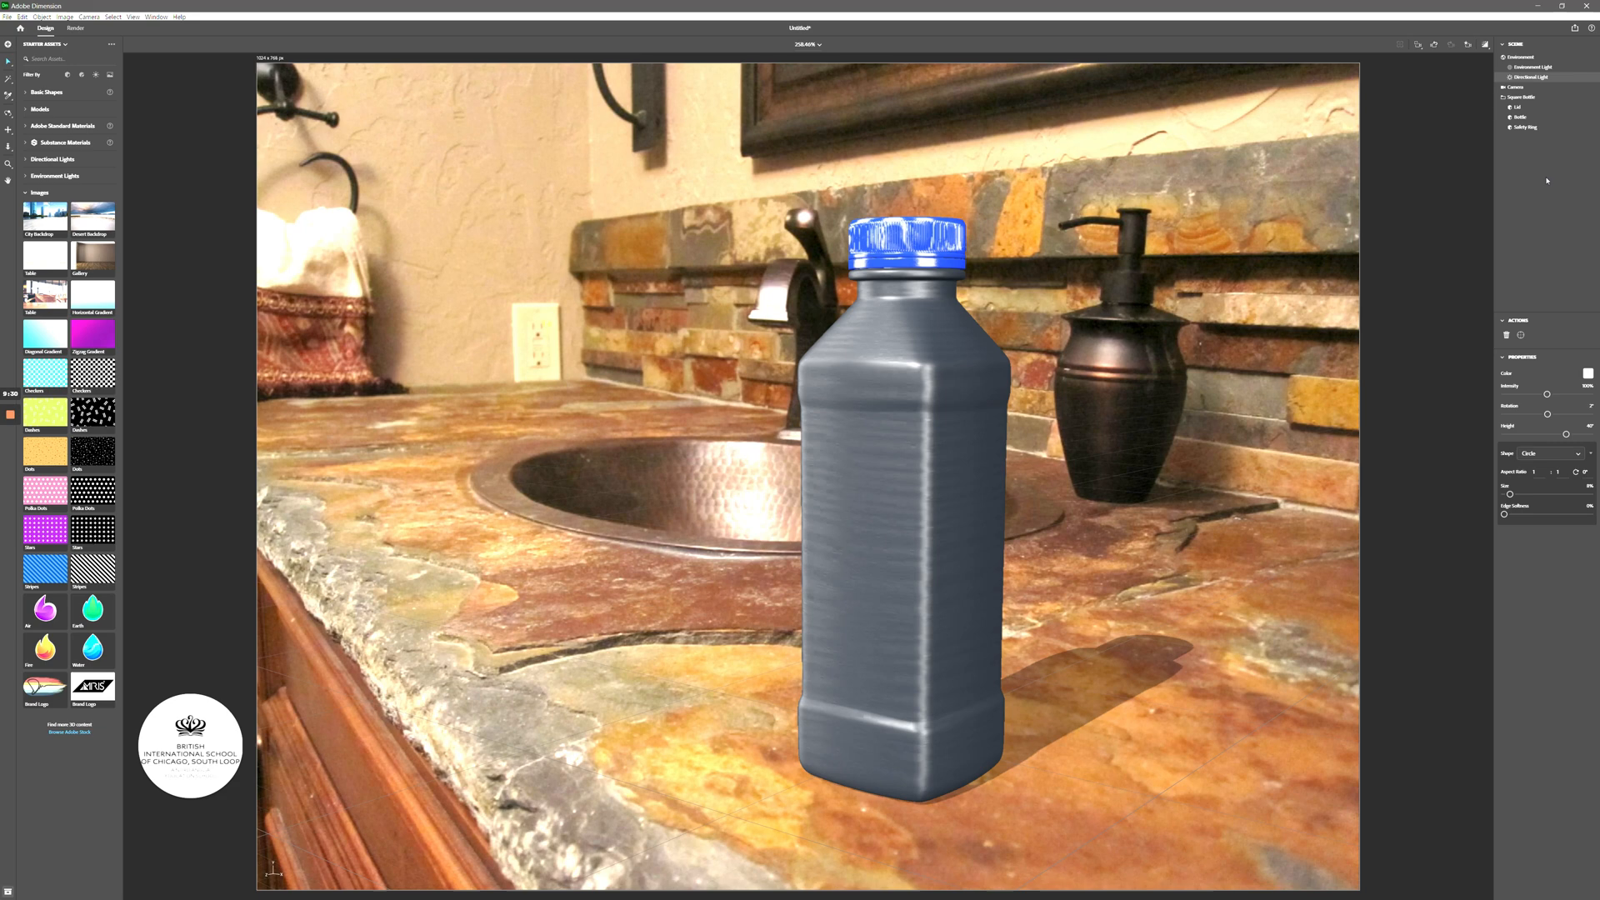
pyautogui.click(1520, 118)
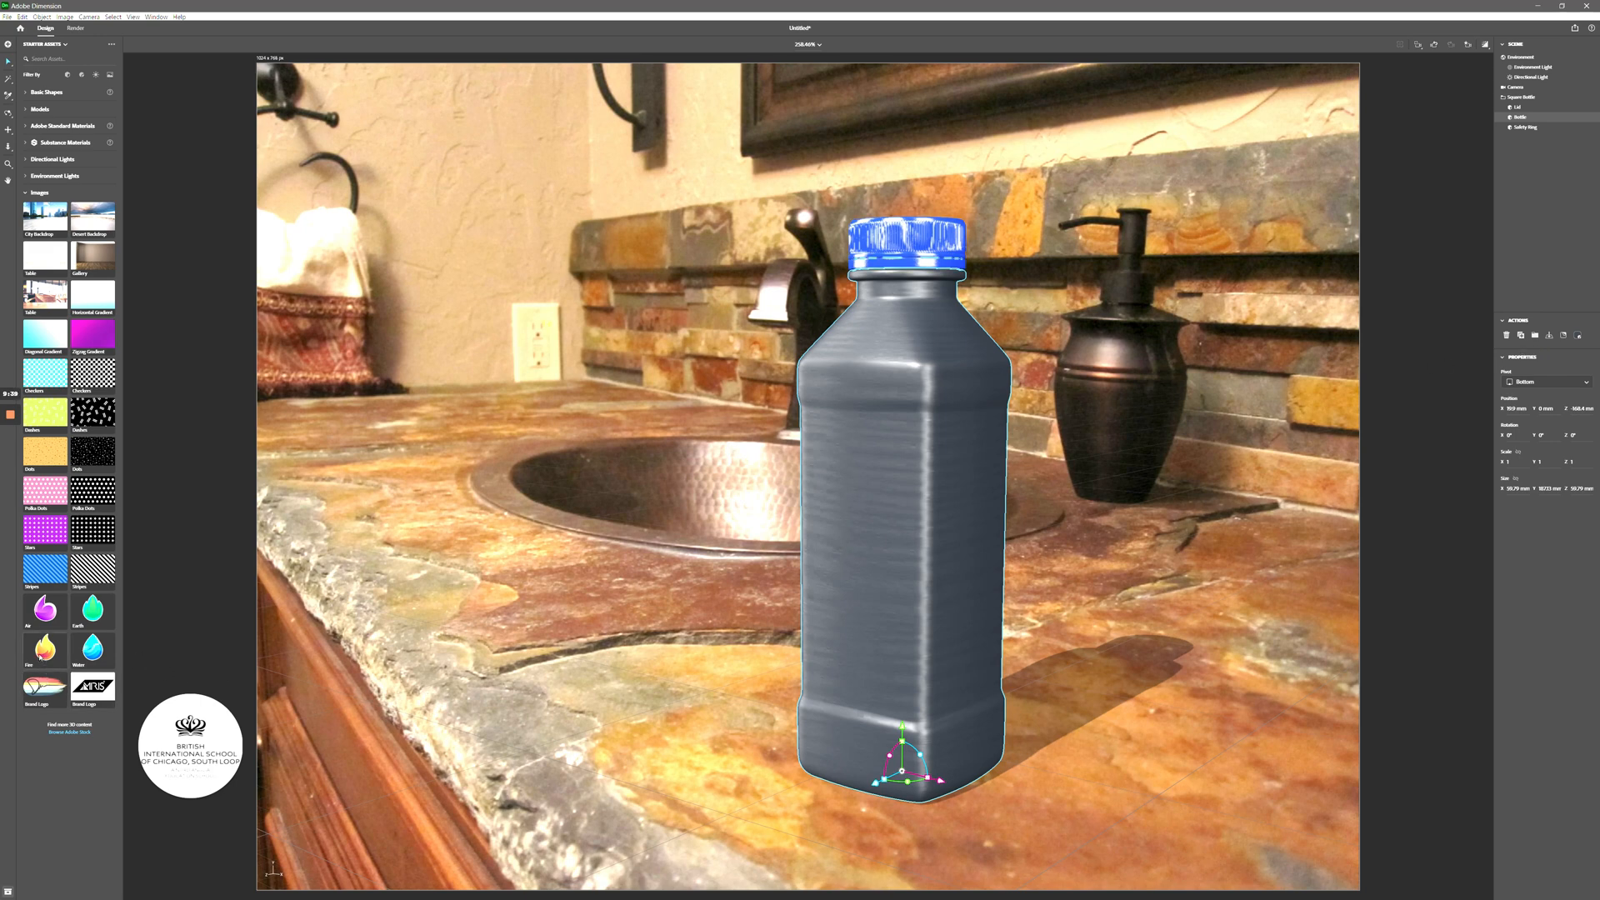
pyautogui.moveTo(47, 650)
pyautogui.mouseDown()
pyautogui.moveTo(151, 693)
pyautogui.moveTo(583, 666)
pyautogui.moveTo(903, 583)
pyautogui.moveTo(903, 558)
pyautogui.mouseUp()
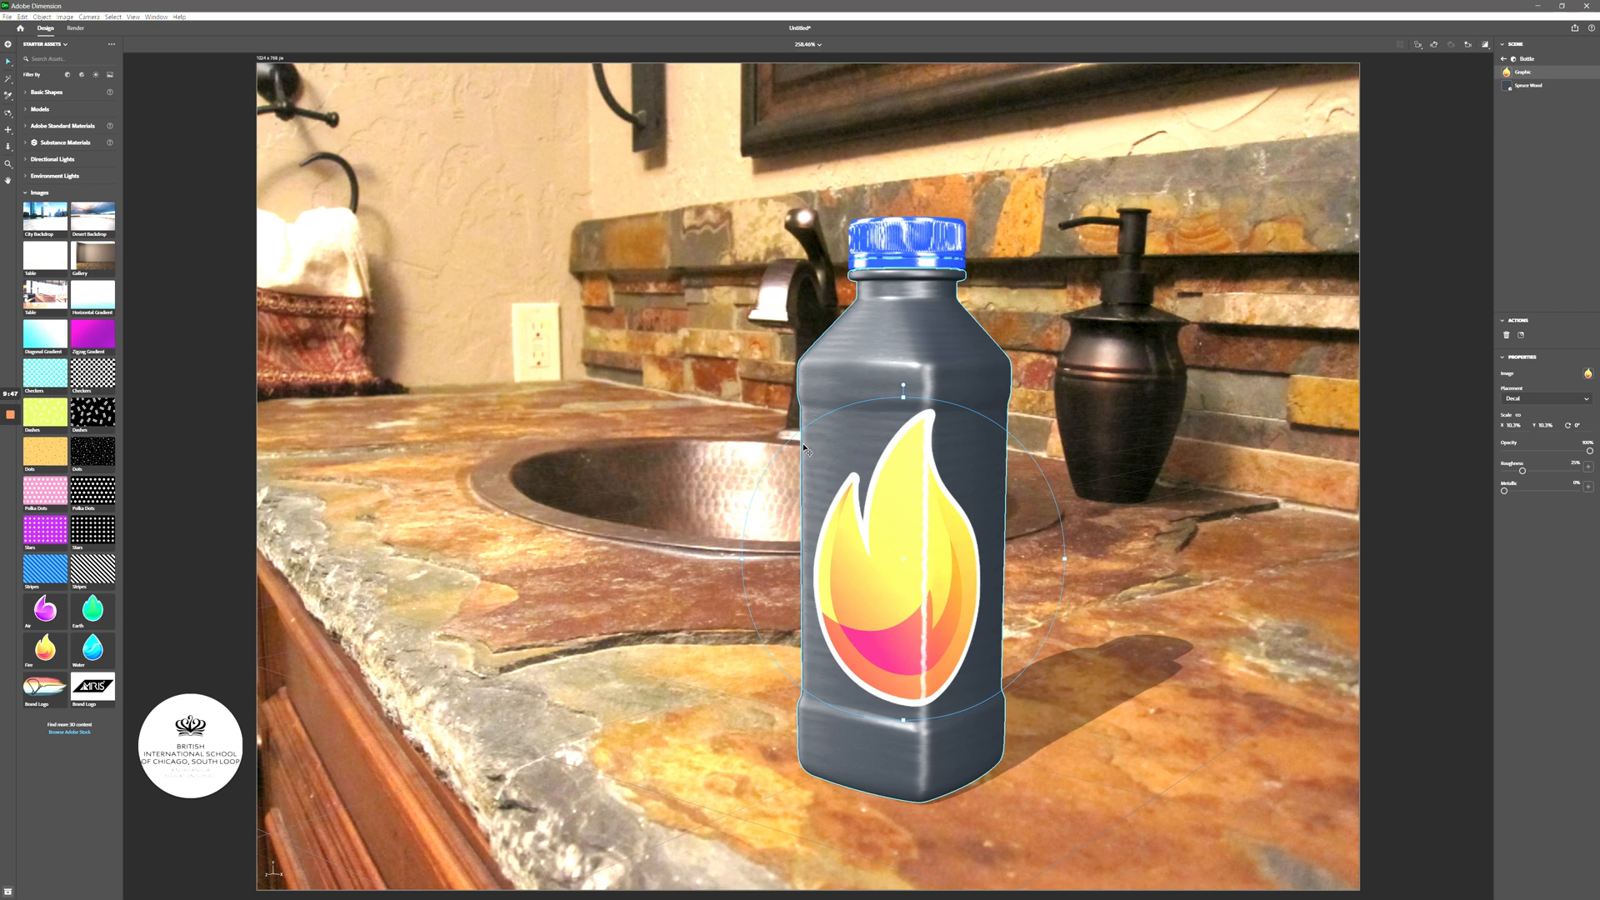
pyautogui.moveTo(732, 385); pyautogui.dragTo(665, 410, button='right')
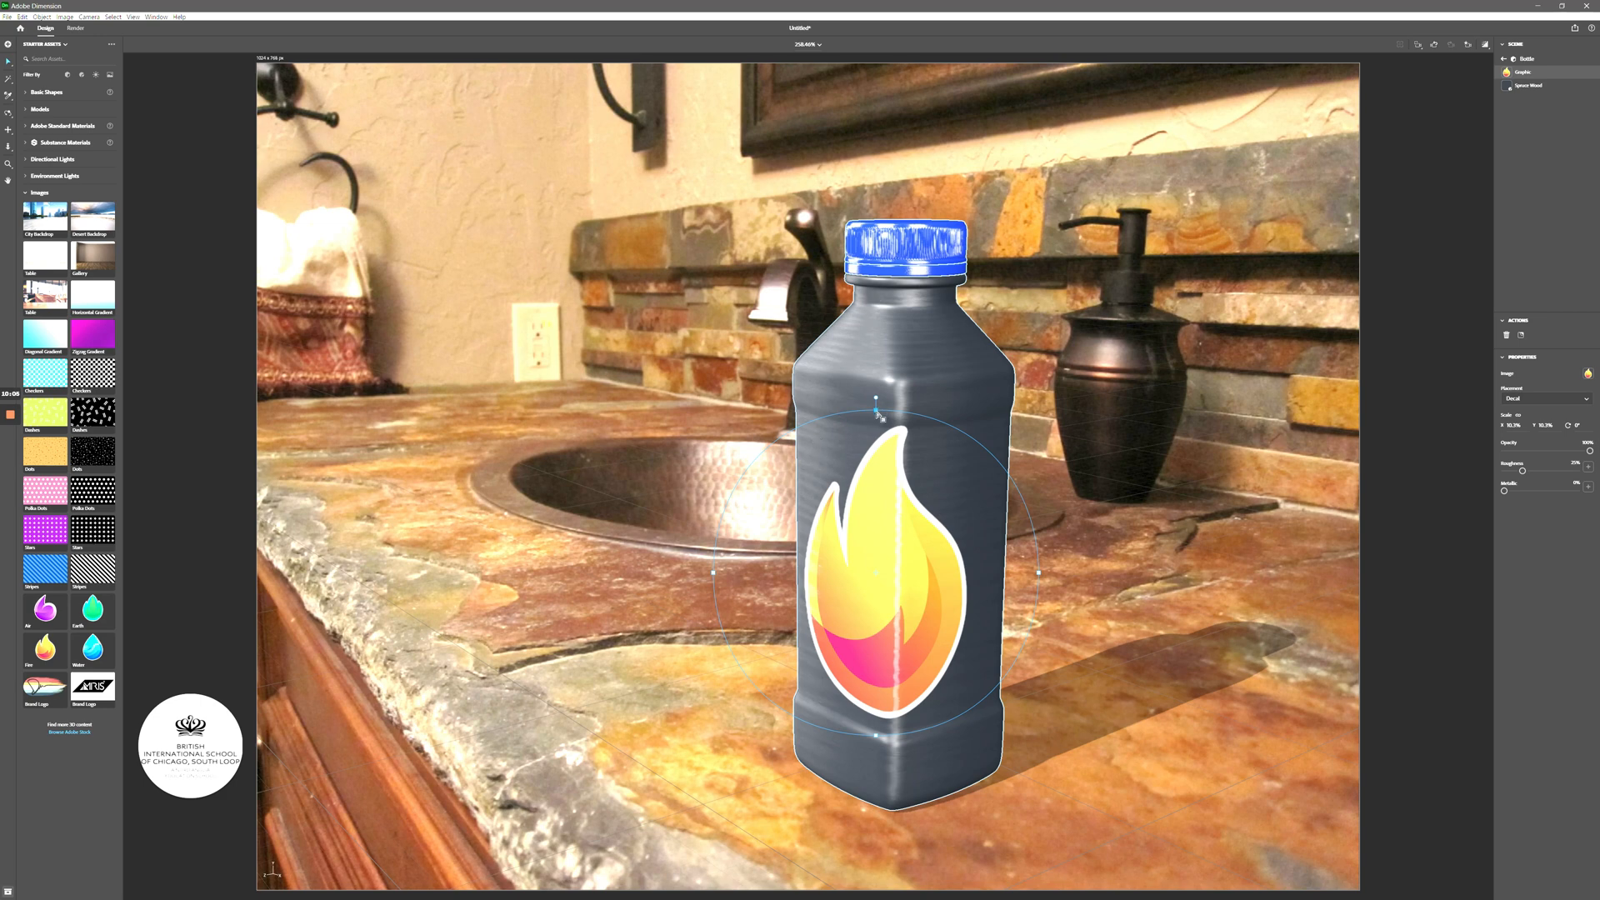
# - Scale the flame decal down in two passes and move it up and left to mid-height
pyautogui.moveTo(876, 411)
pyautogui.mouseDown()
pyautogui.moveTo(878, 432)
pyautogui.moveTo(877, 418)
pyautogui.mouseUp()
pyautogui.moveTo(887, 445); pyautogui.dragTo(891, 464)
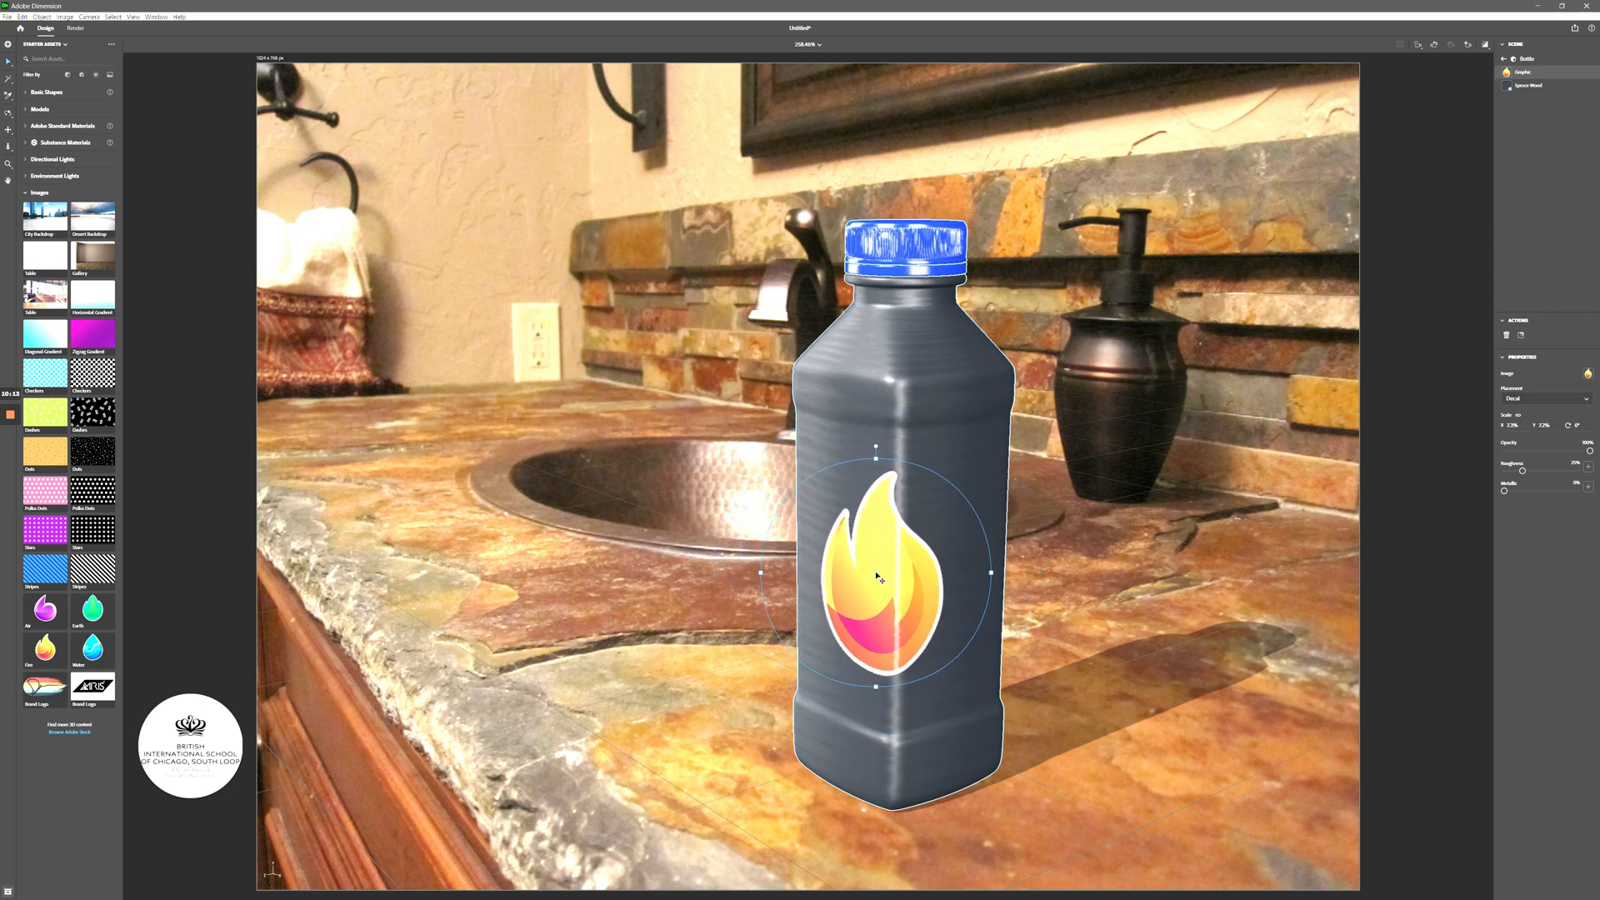
pyautogui.moveTo(877, 576)
pyautogui.mouseDown()
pyautogui.moveTo(892, 452)
pyautogui.moveTo(913, 427)
pyautogui.moveTo(854, 427)
pyautogui.moveTo(935, 445)
pyautogui.moveTo(862, 583)
pyautogui.mouseUp()
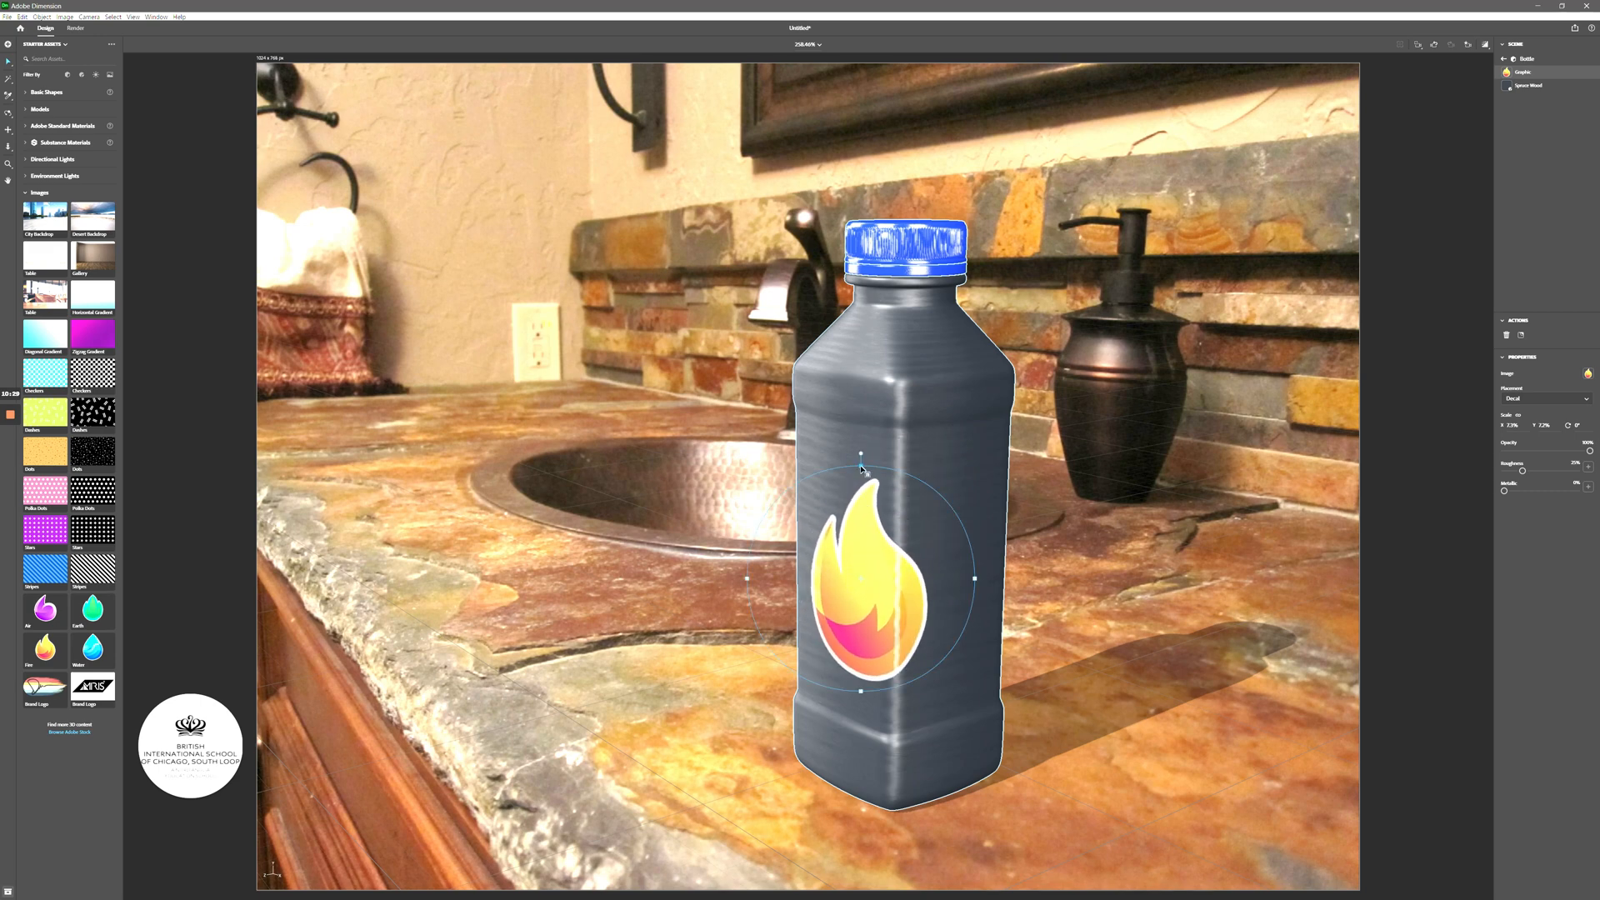
pyautogui.moveTo(862, 470); pyautogui.dragTo(861, 518)
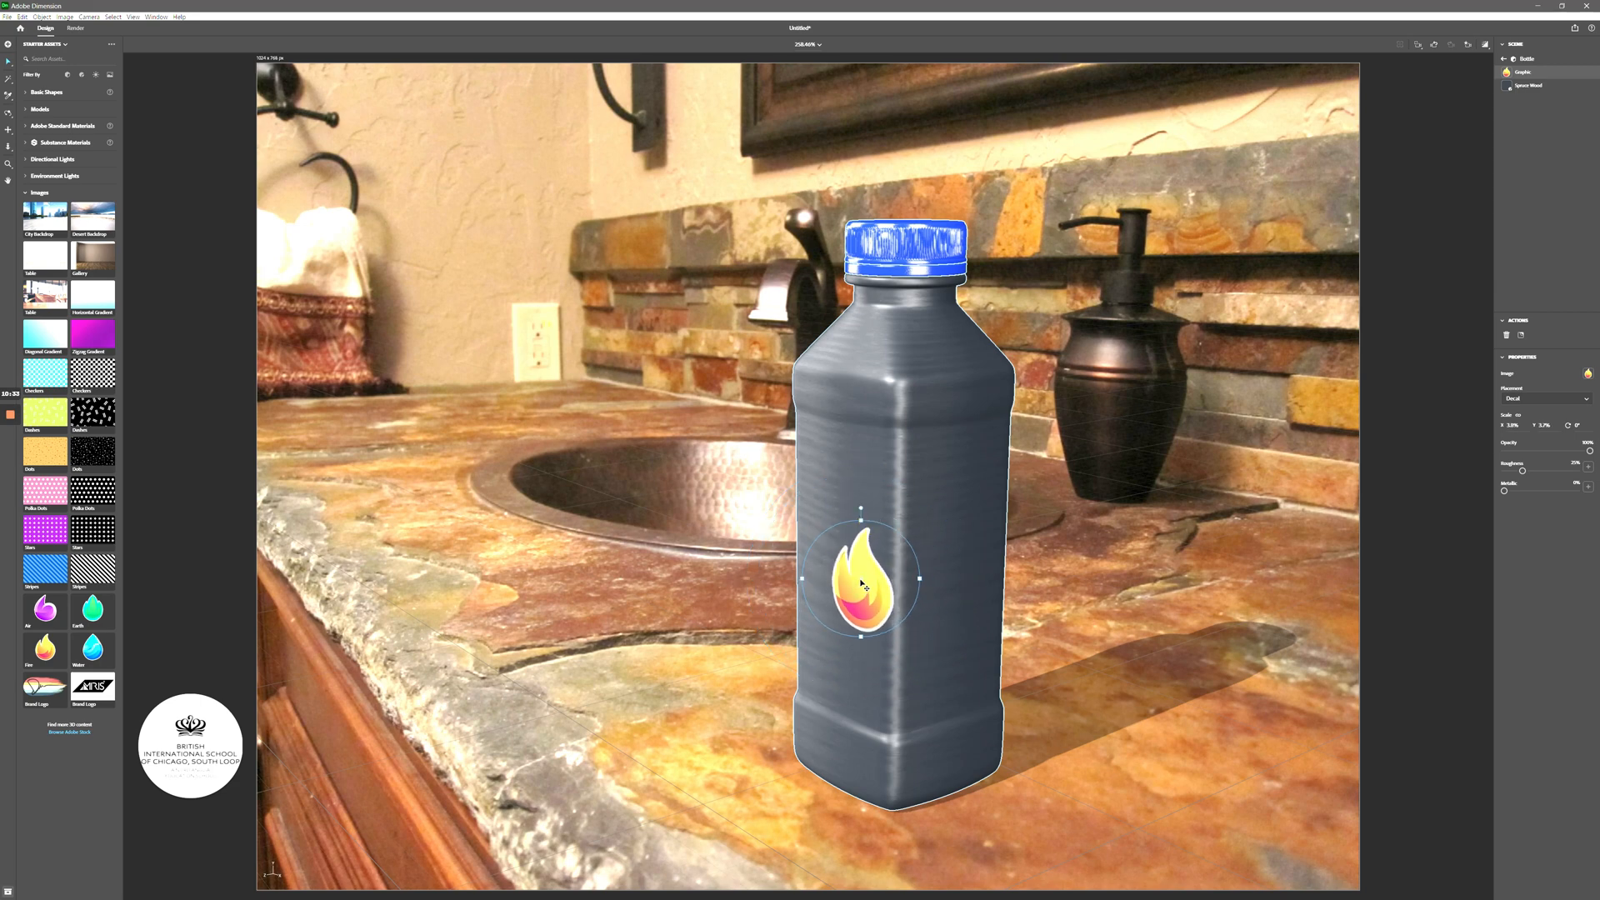
pyautogui.moveTo(862, 585); pyautogui.dragTo(839, 525)
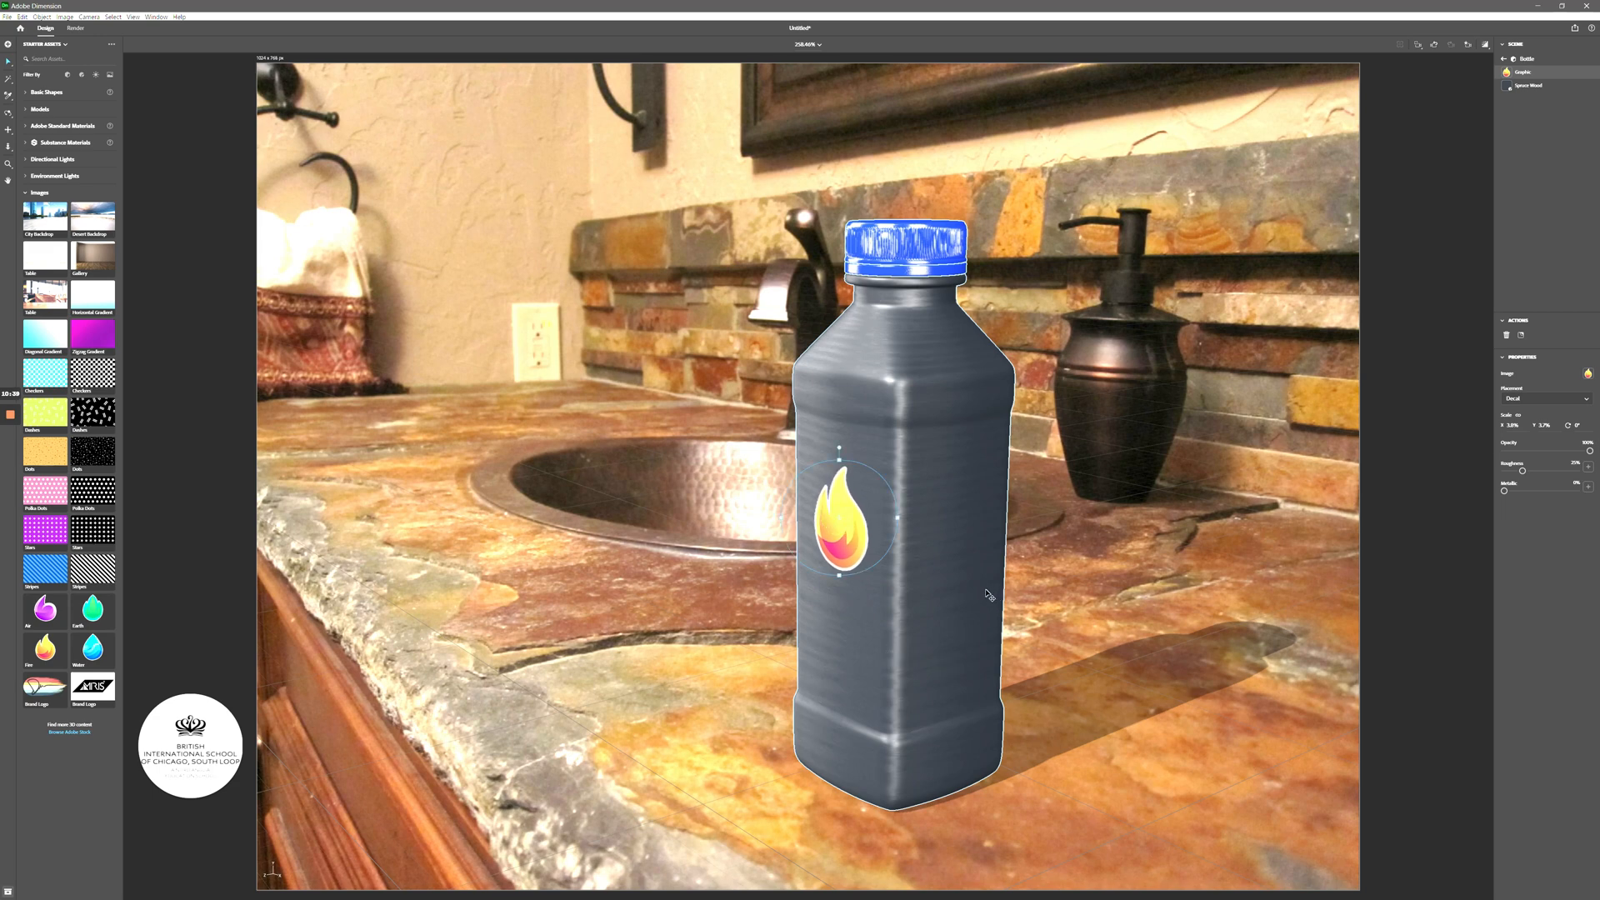
pyautogui.click(1037, 586)
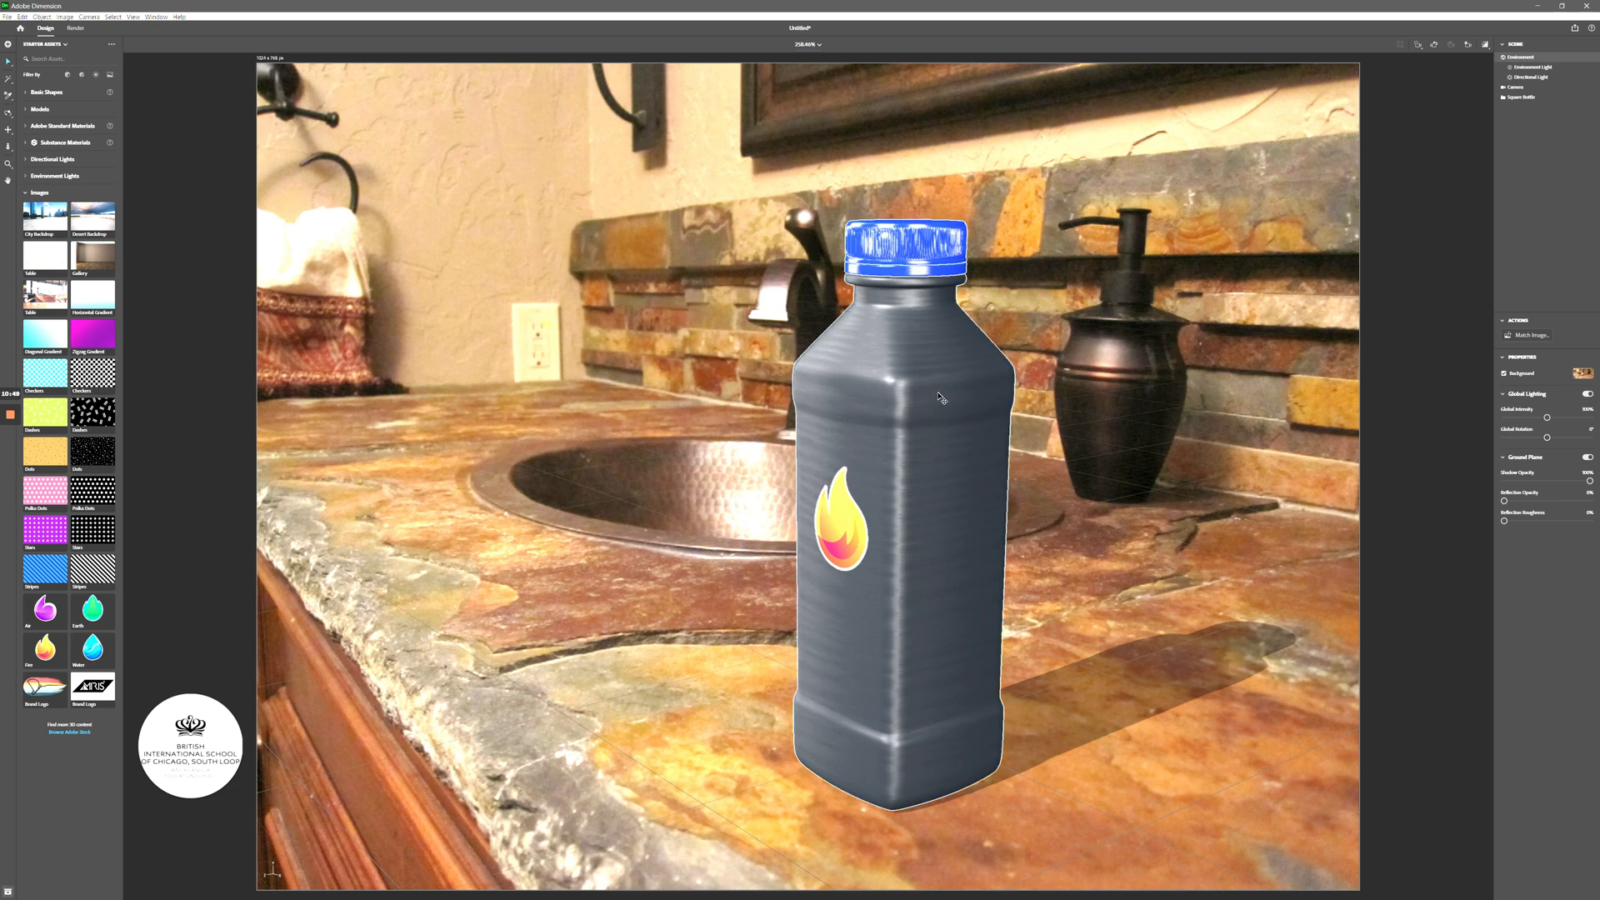
# - Orbit the camera slightly to view the decorated bottle and its shadow from a new angle
pyautogui.moveTo(937, 392)
pyautogui.mouseDown(button='right')
pyautogui.moveTo(916, 433)
pyautogui.moveTo(813, 464)
pyautogui.moveTo(949, 416)
pyautogui.moveTo(928, 423)
pyautogui.moveTo(923, 380)
pyautogui.mouseUp(button='right')
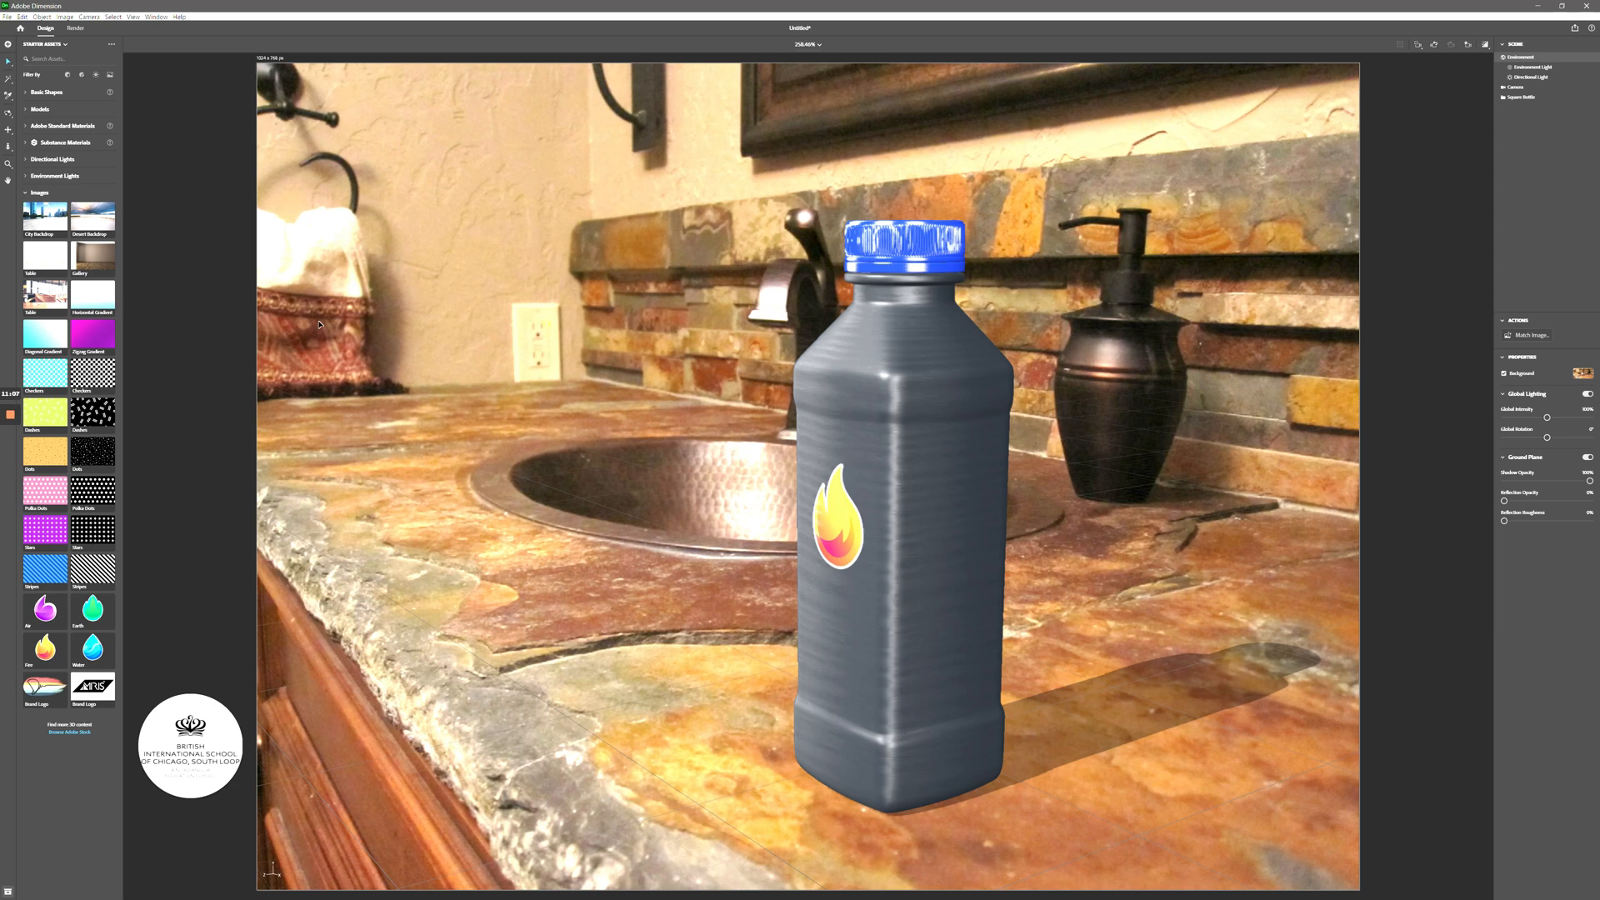
pyautogui.moveTo(10, 415)
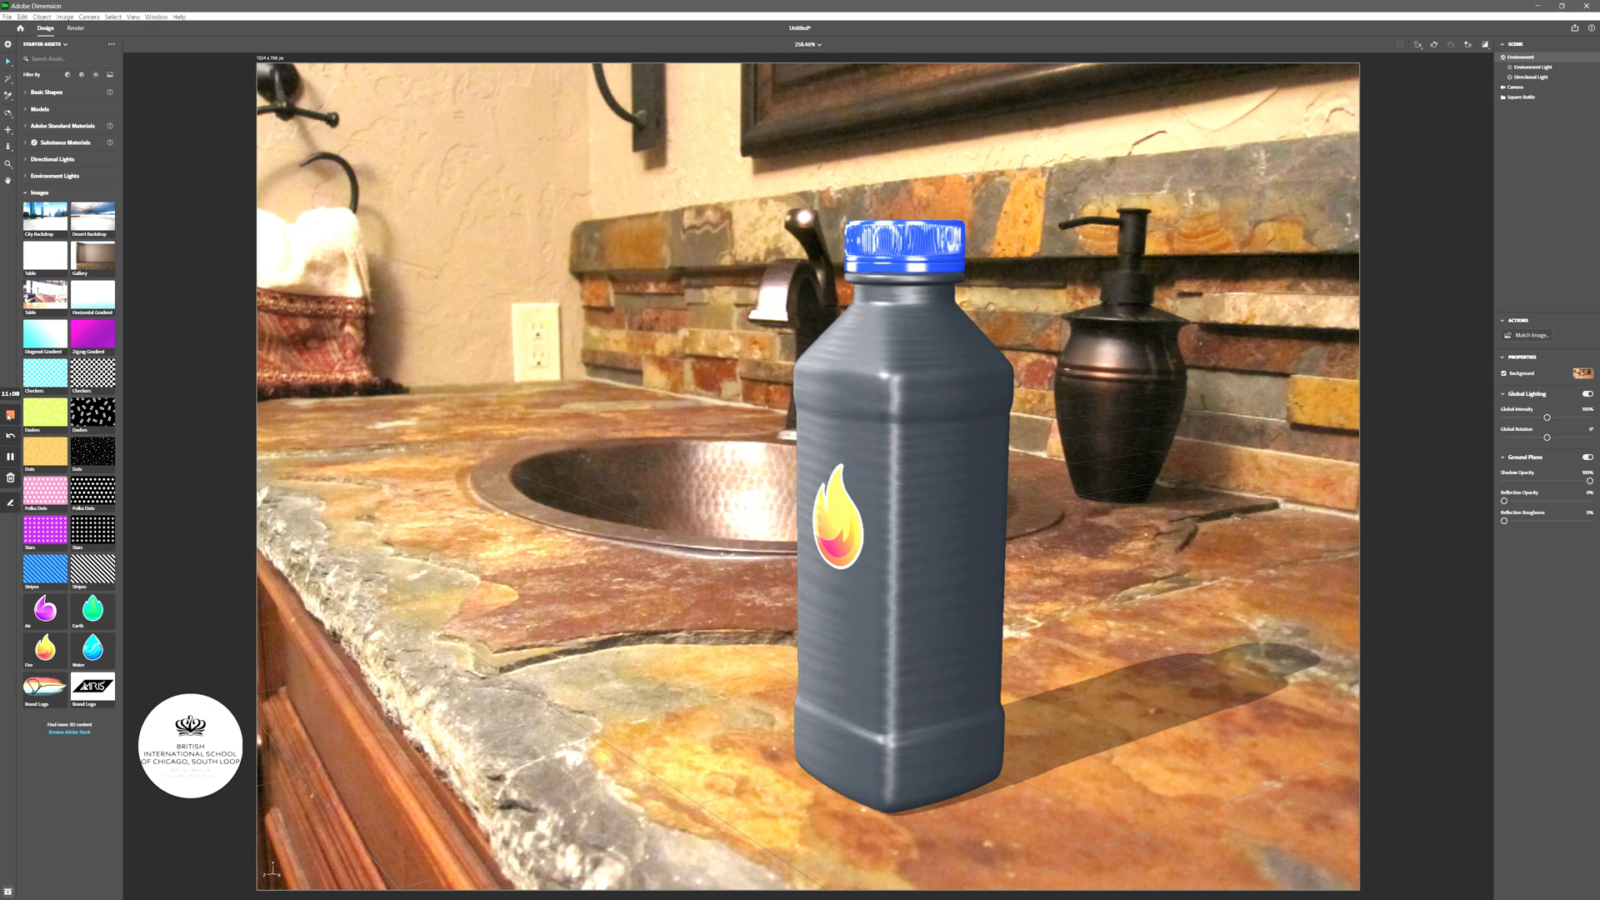